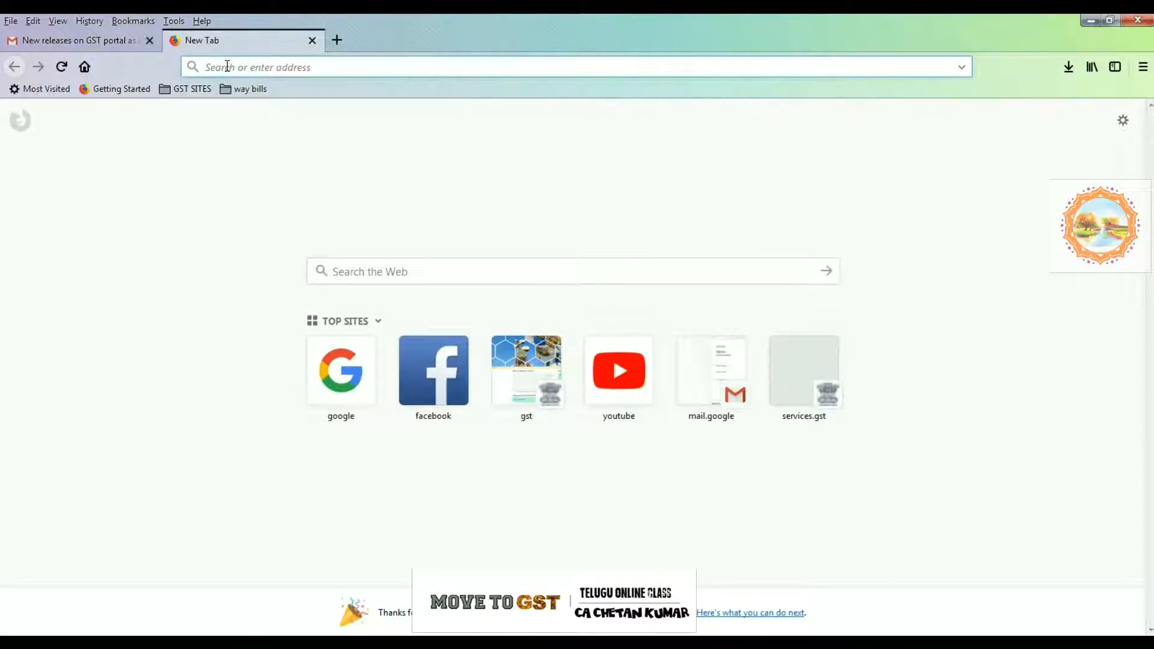
pyautogui.write('www')
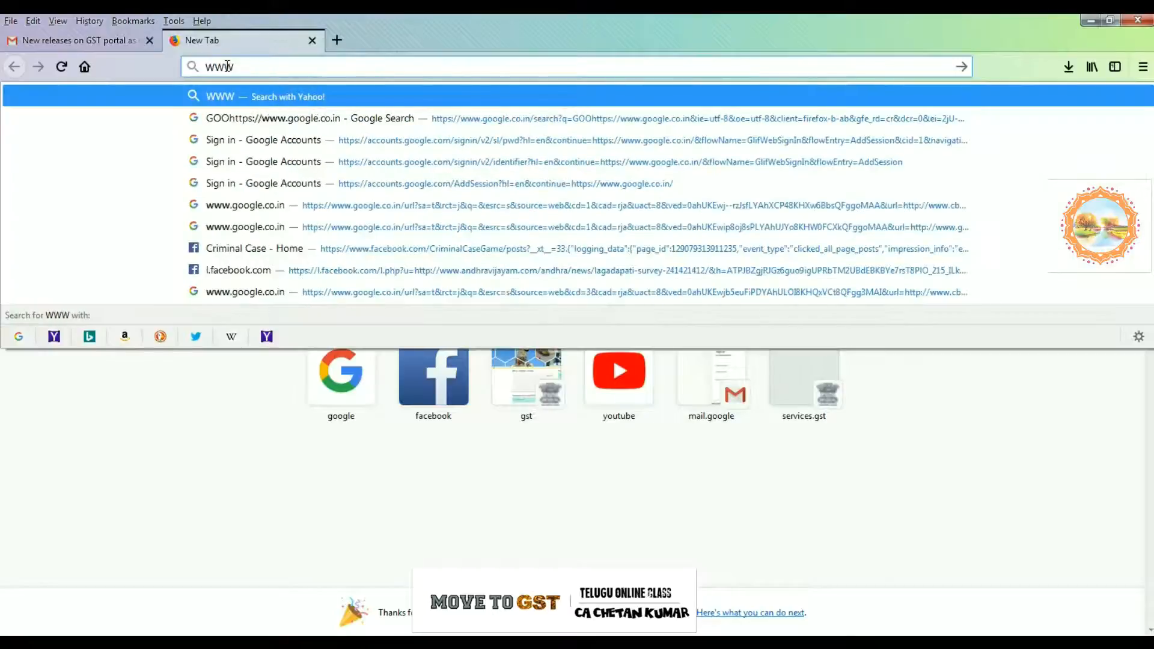
pyautogui.write('.E')
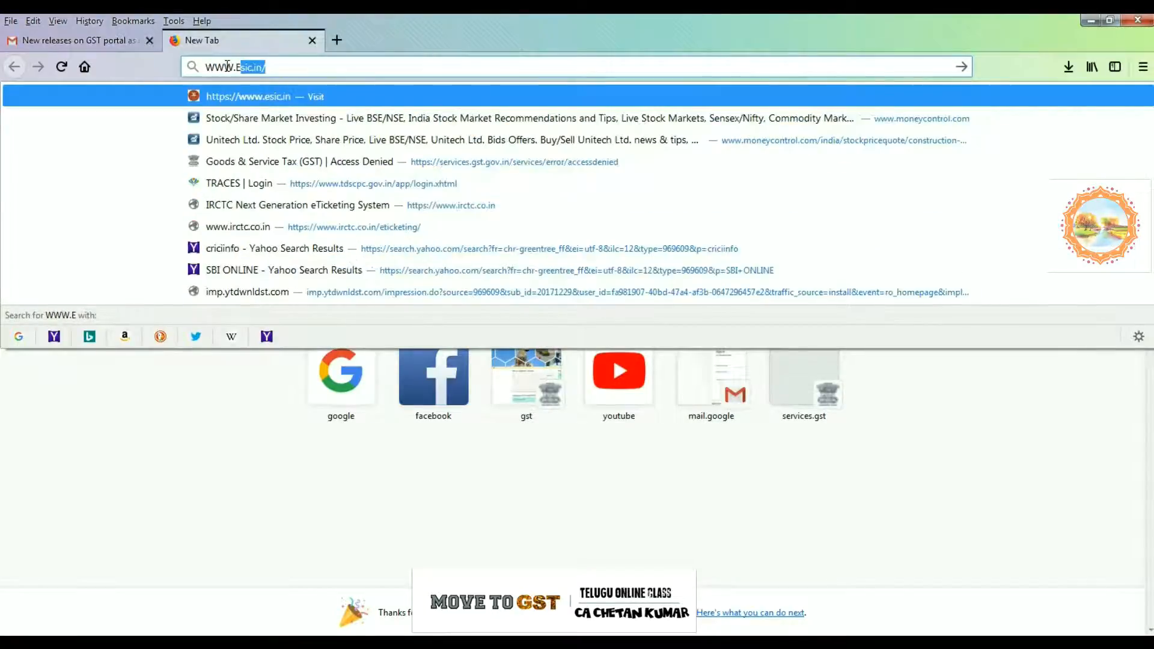
pyautogui.write('WAYBILL')
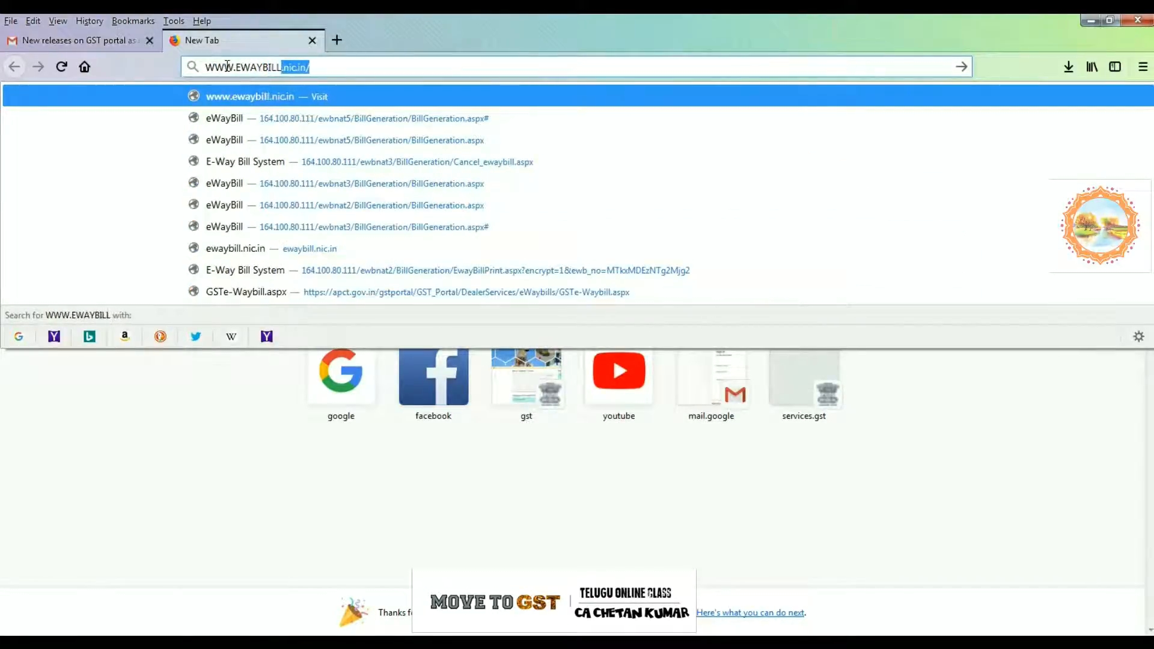
pyautogui.write('S')
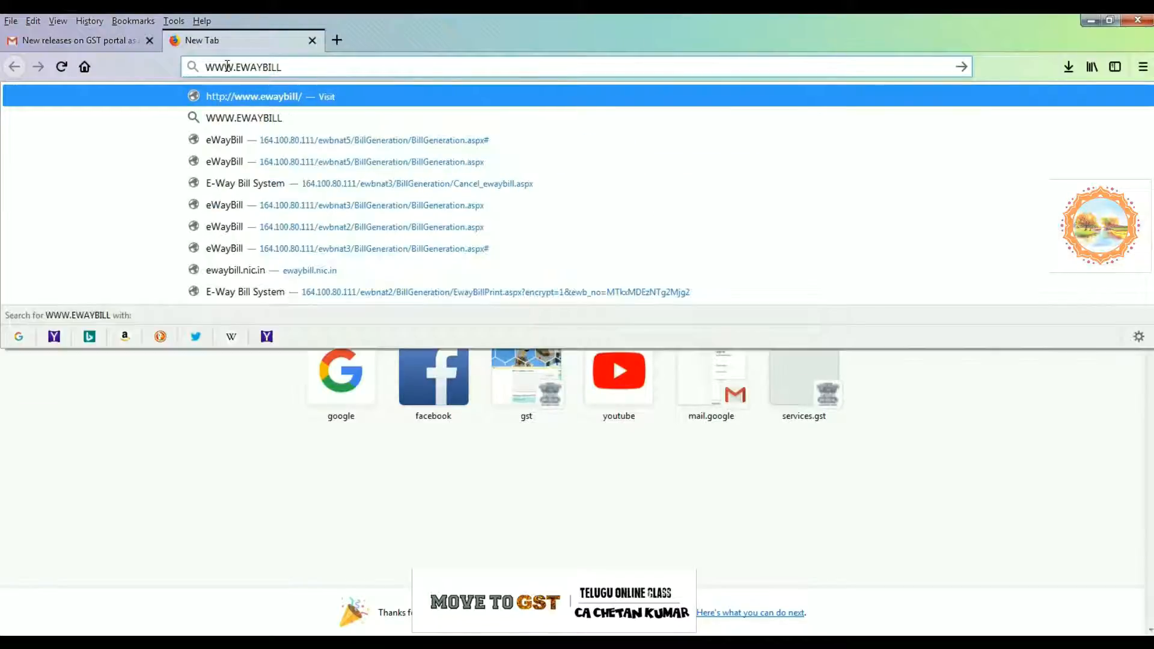
pyautogui.write('.NIC')
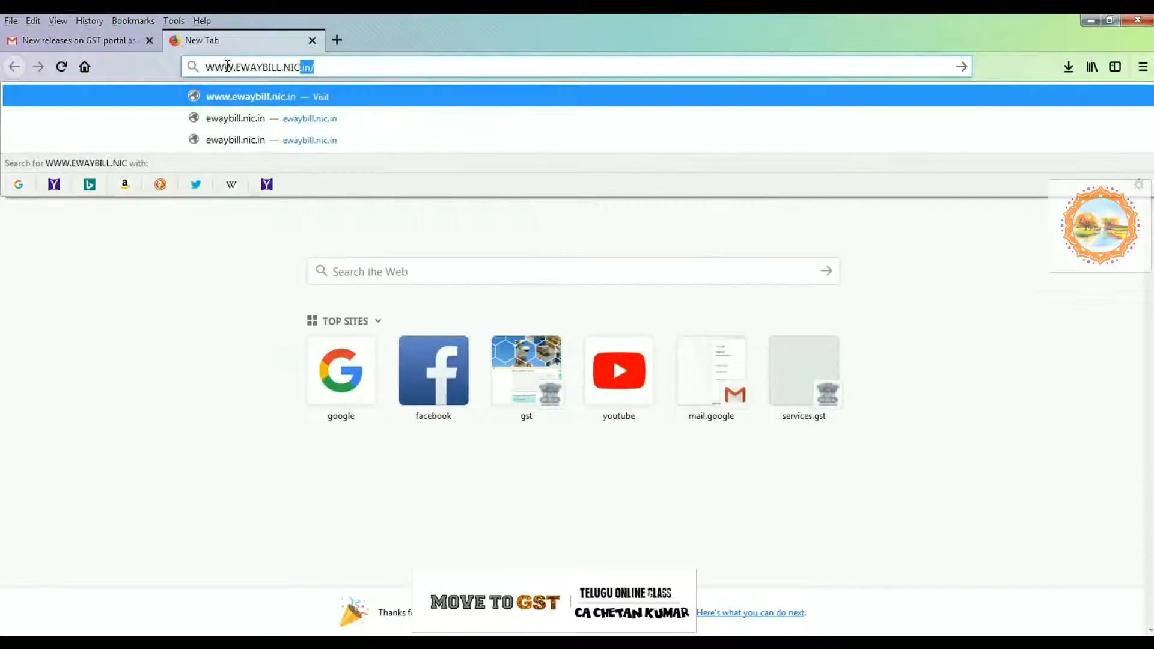
pyautogui.write('.I')
pyautogui.press('Return')
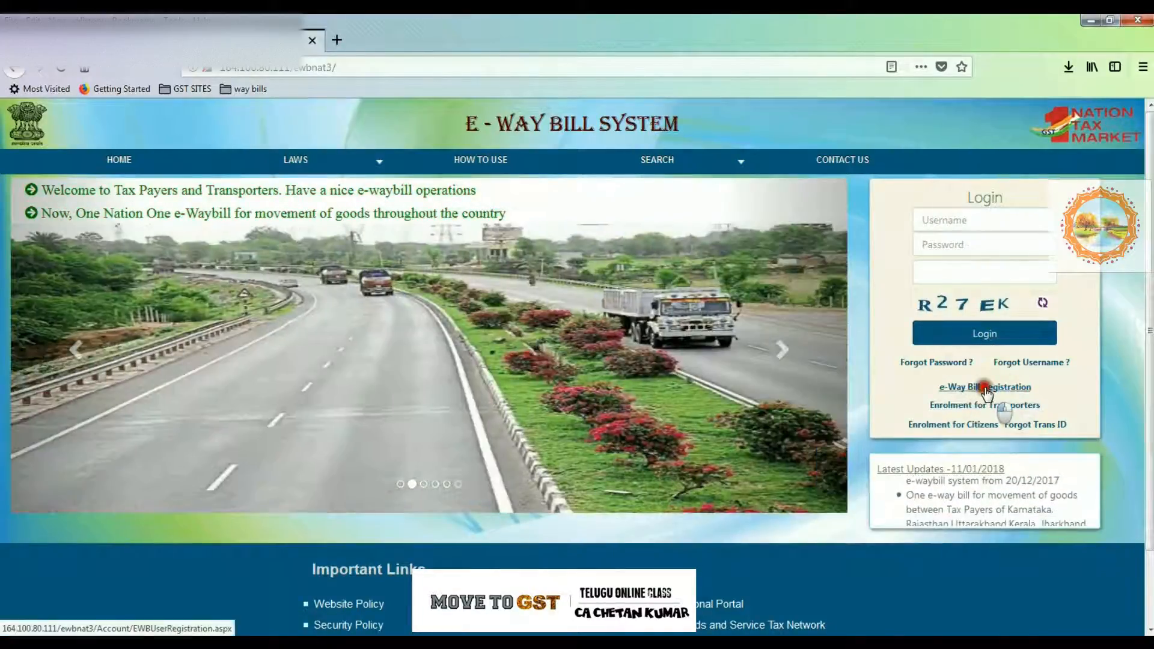
# Step: Open the e-Way Bill Registration form, enter the taxpayer's GSTIN and the captcha code, and submit them to load the applicant details
pyautogui.click(1002, 385)
pyautogui.click(620, 208)
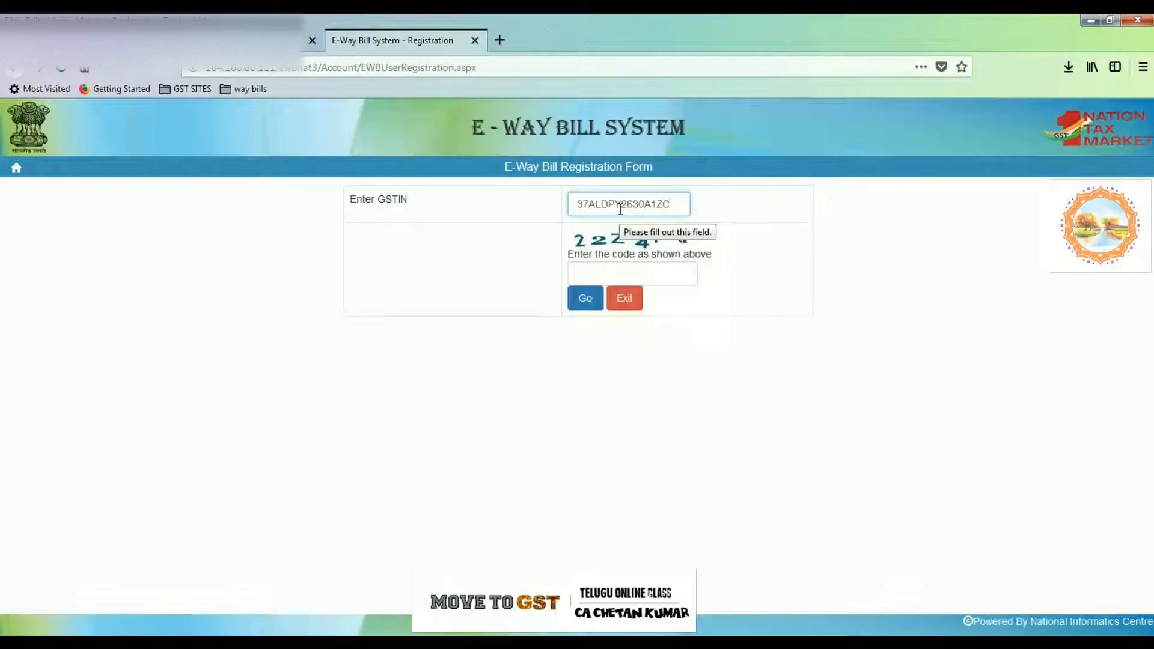
pyautogui.click(582, 296)
pyautogui.click(591, 275)
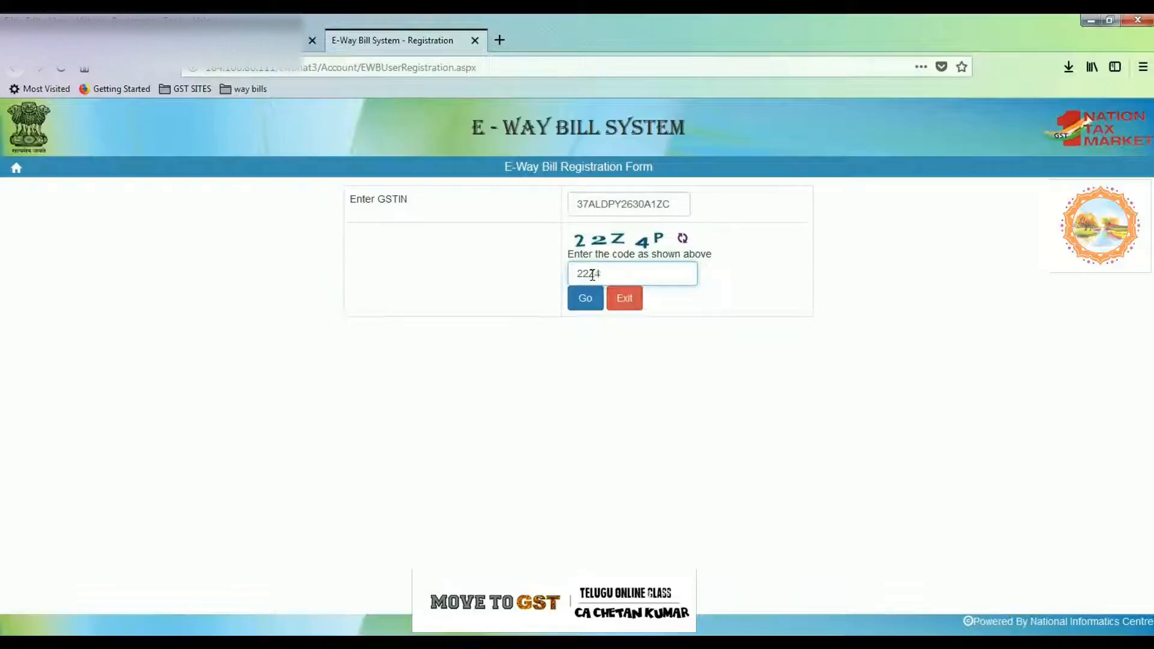
pyautogui.click(586, 299)
pyautogui.click(586, 298)
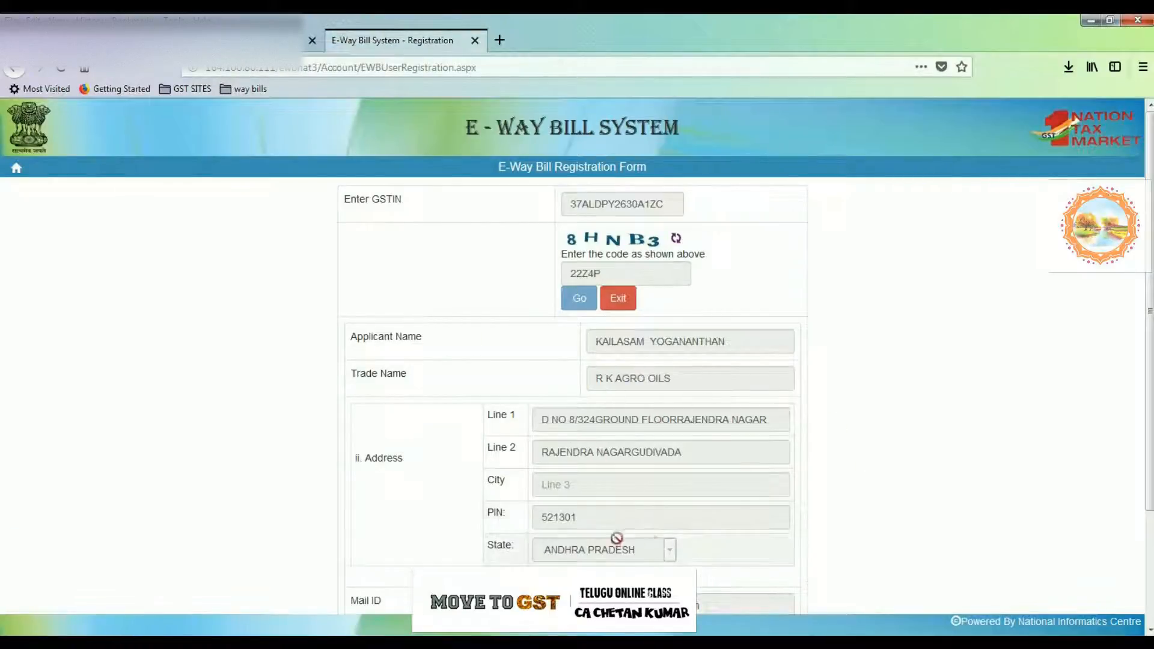
# Step: Request the OTP for the registered mobile number and e-mail, and acknowledge the notice
pyautogui.scroll(-3, 616, 540)
pyautogui.scroll(-1, 598, 526)
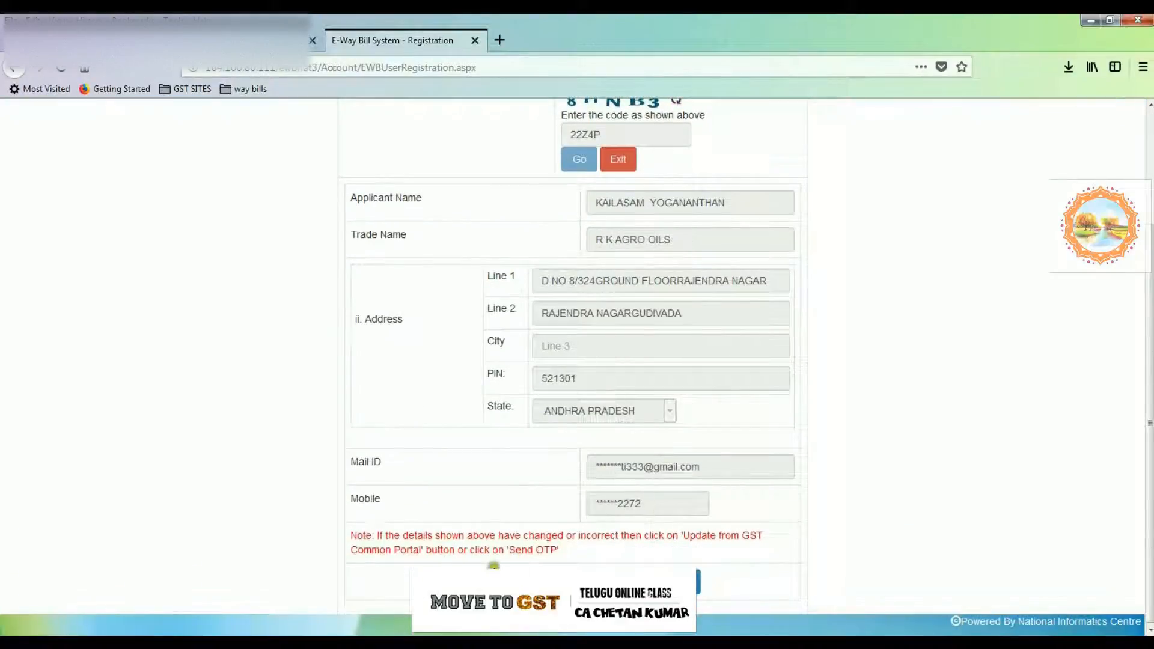
pyautogui.click(666, 582)
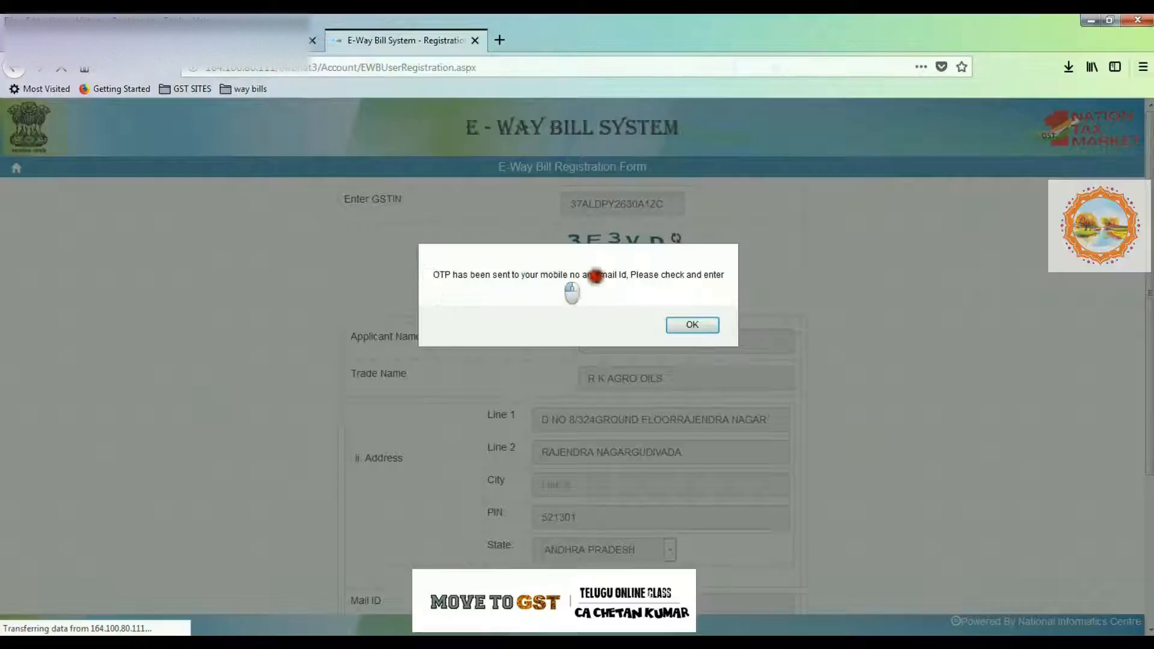
pyautogui.click(710, 328)
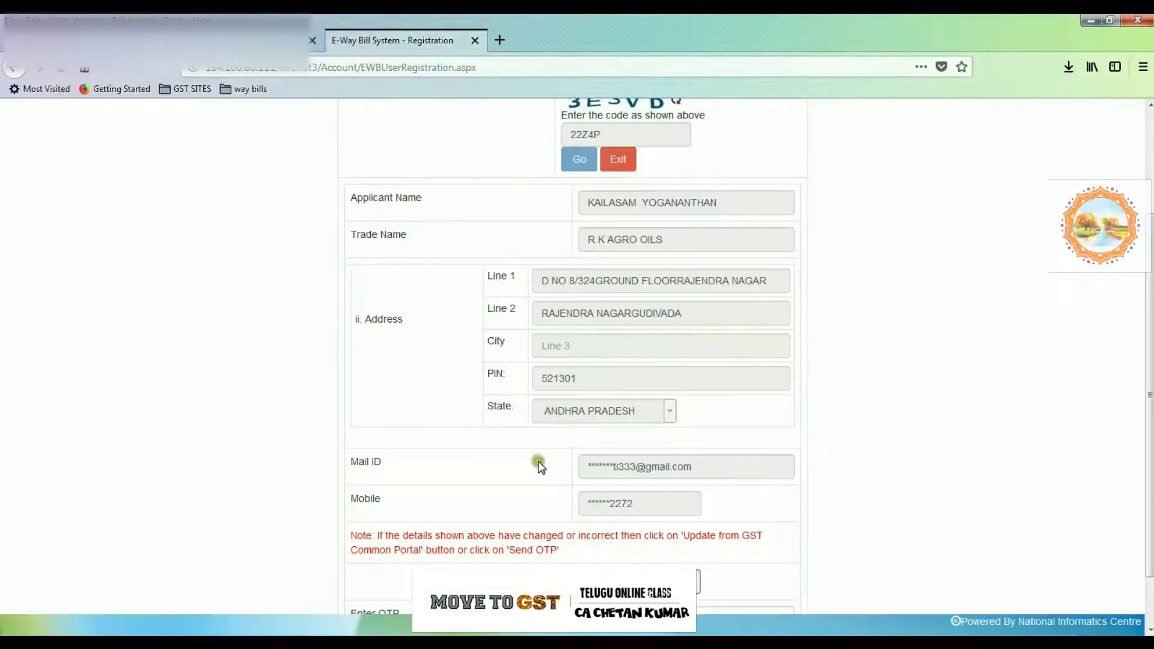
# Step: Enter the received OTP, verify it, and acknowledge the verification message
pyautogui.scroll(-2, 576, 458)
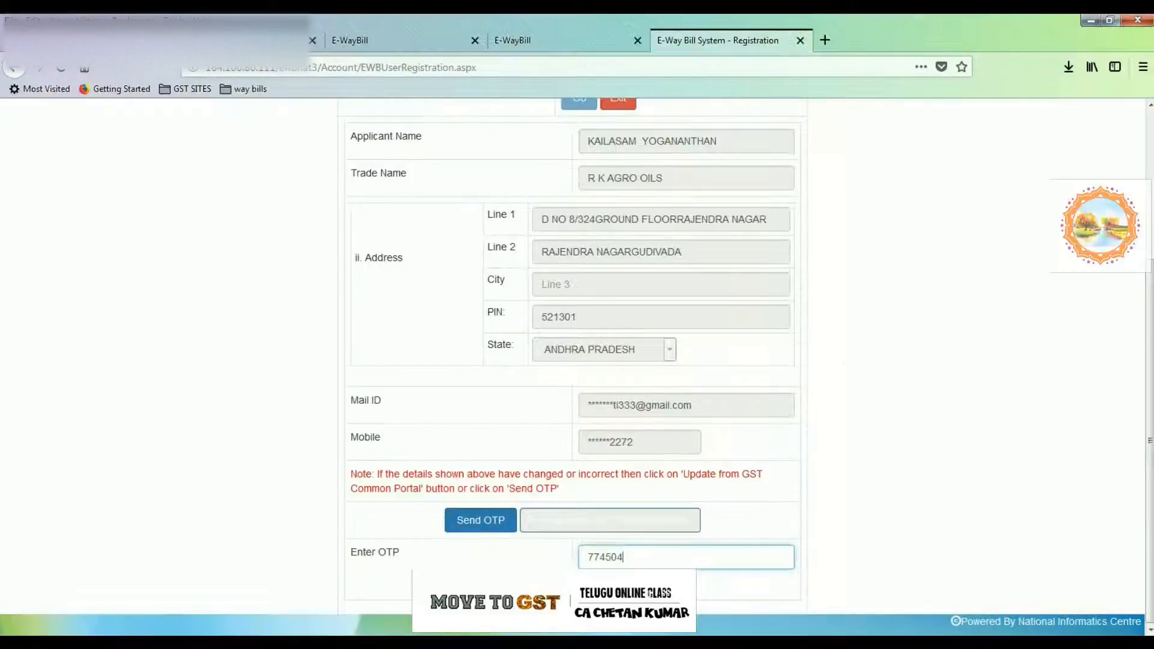
pyautogui.click(1047, 586)
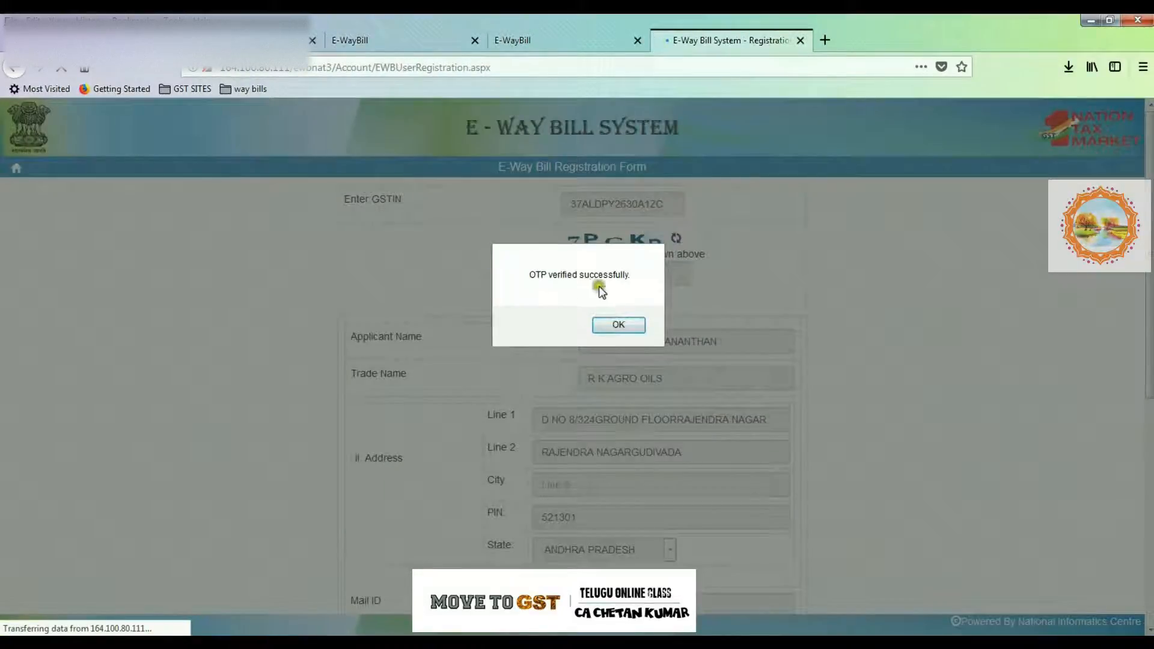
pyautogui.click(616, 325)
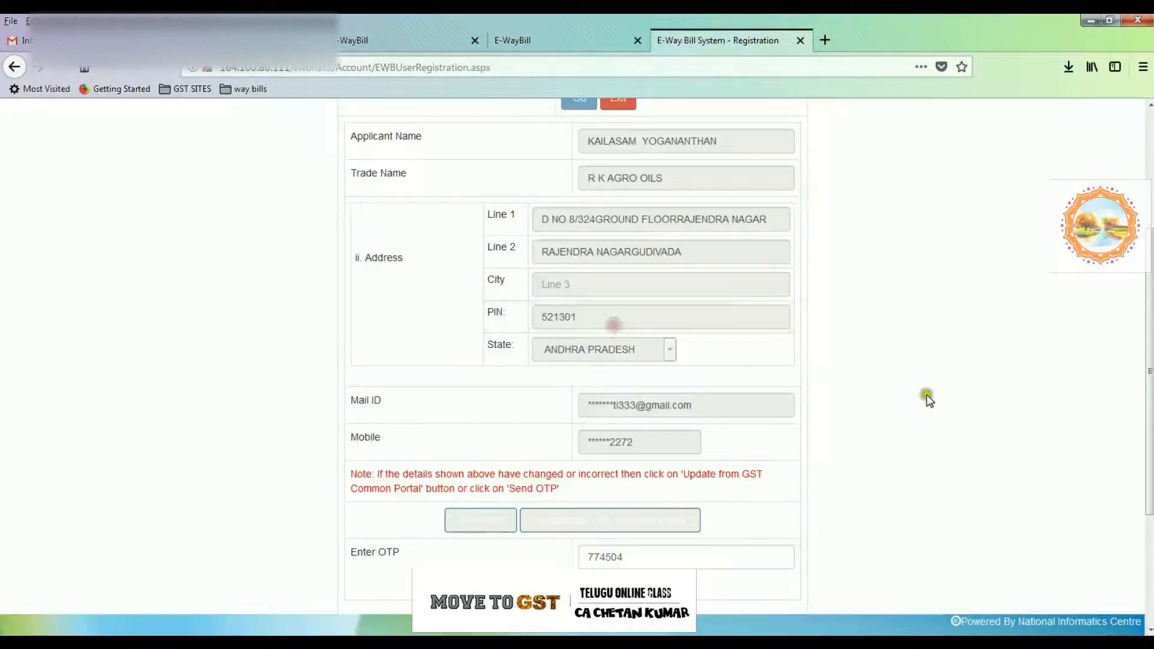
# Step: Enter the chosen user name for the new e-Way Bill account in the registration form
pyautogui.scroll(-3, 954, 402)
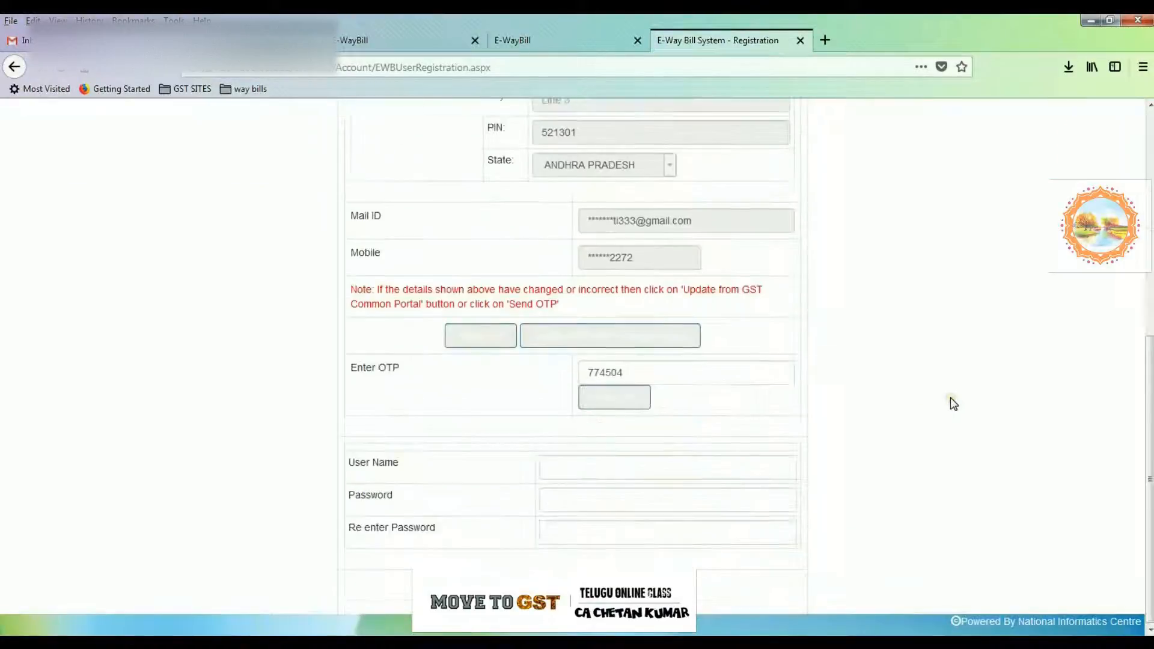
pyautogui.click(586, 467)
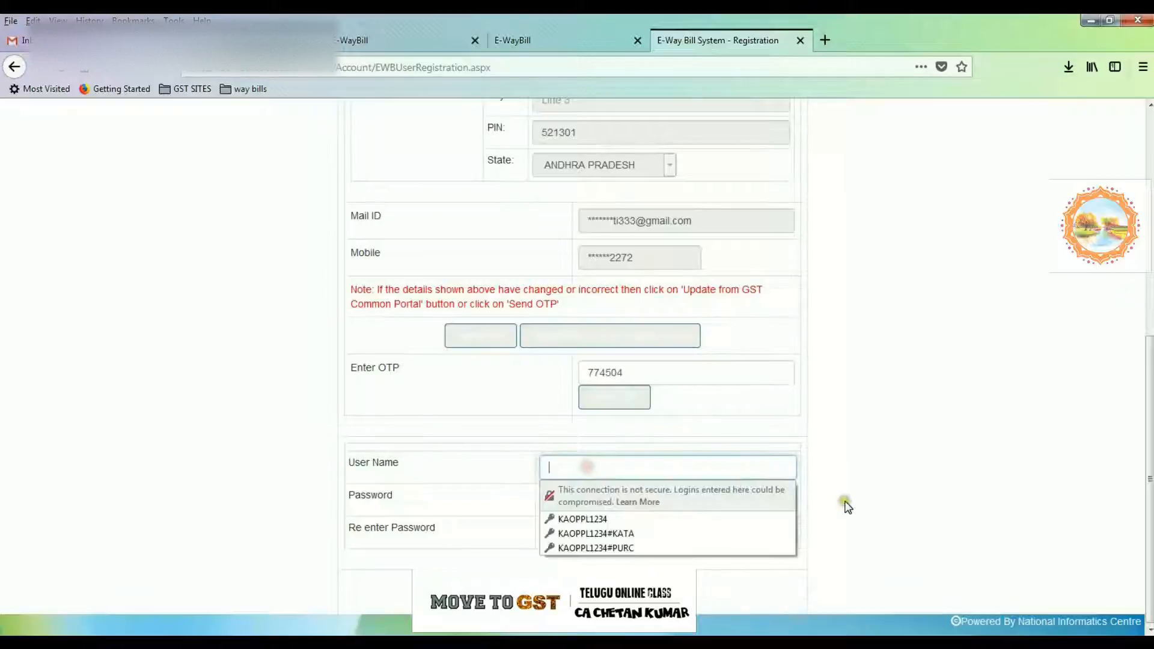
pyautogui.write('RKAGRO1234')
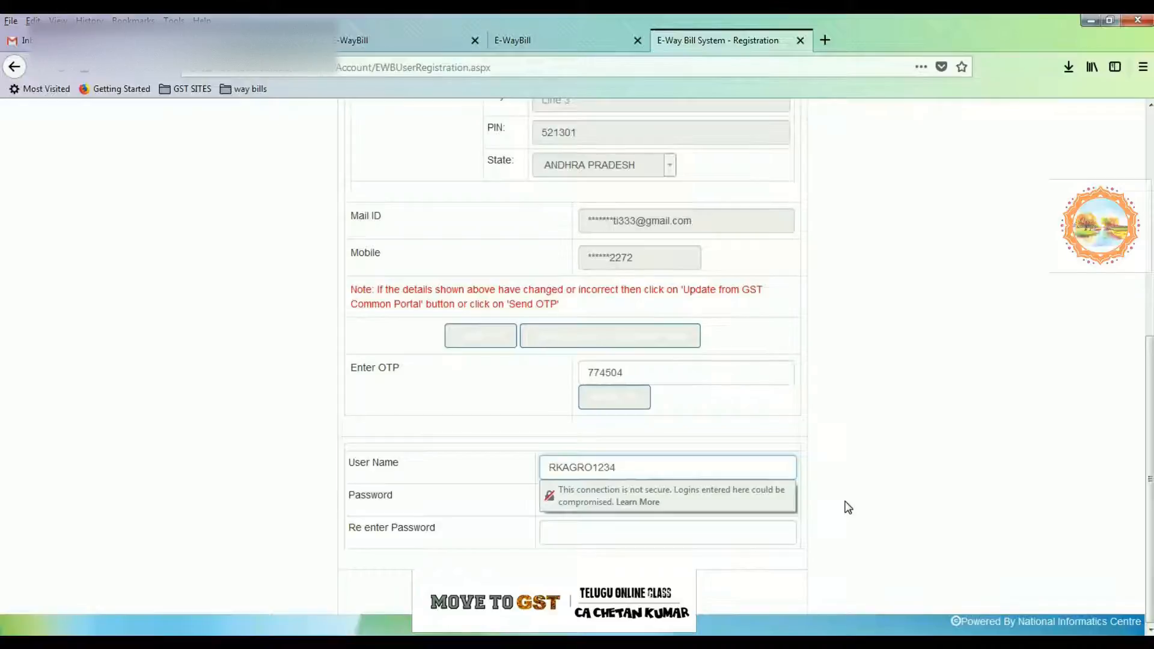
# Step: Enter the new account password and re-enter it in the confirmation field
pyautogui.click(588, 488)
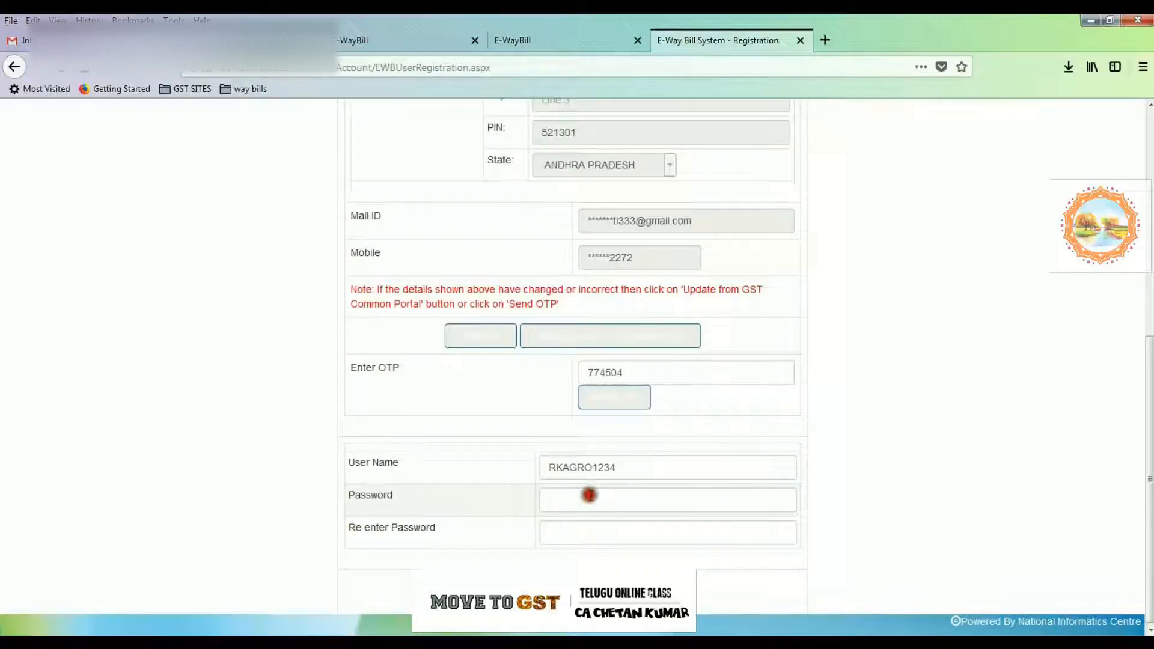
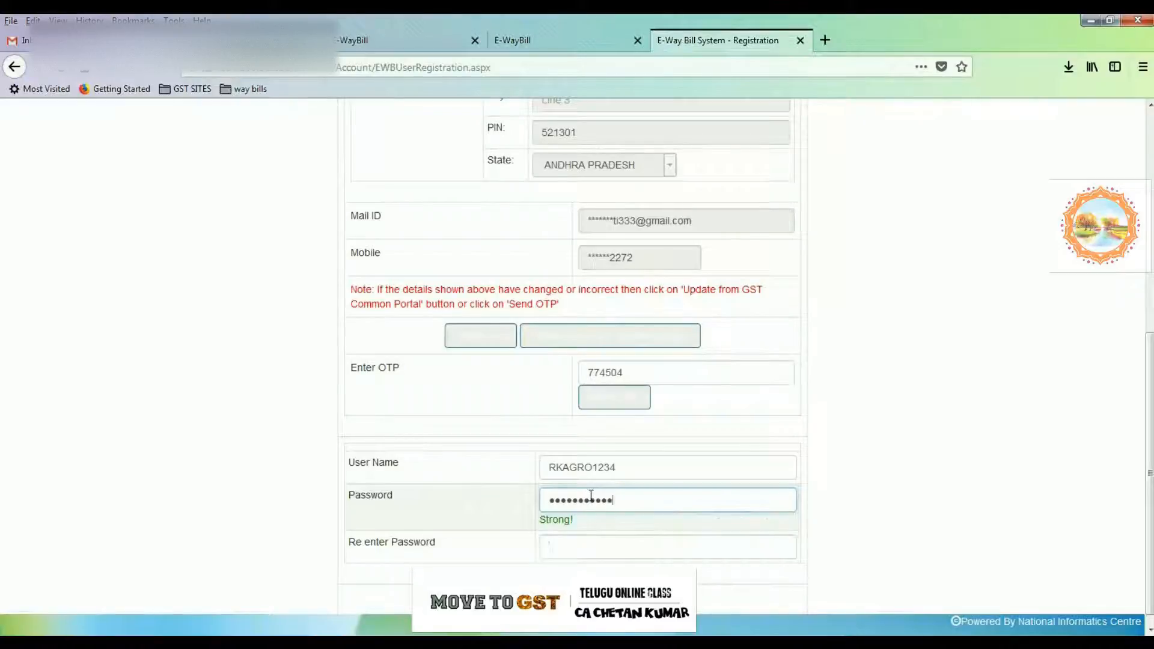
pyautogui.press('Tab')
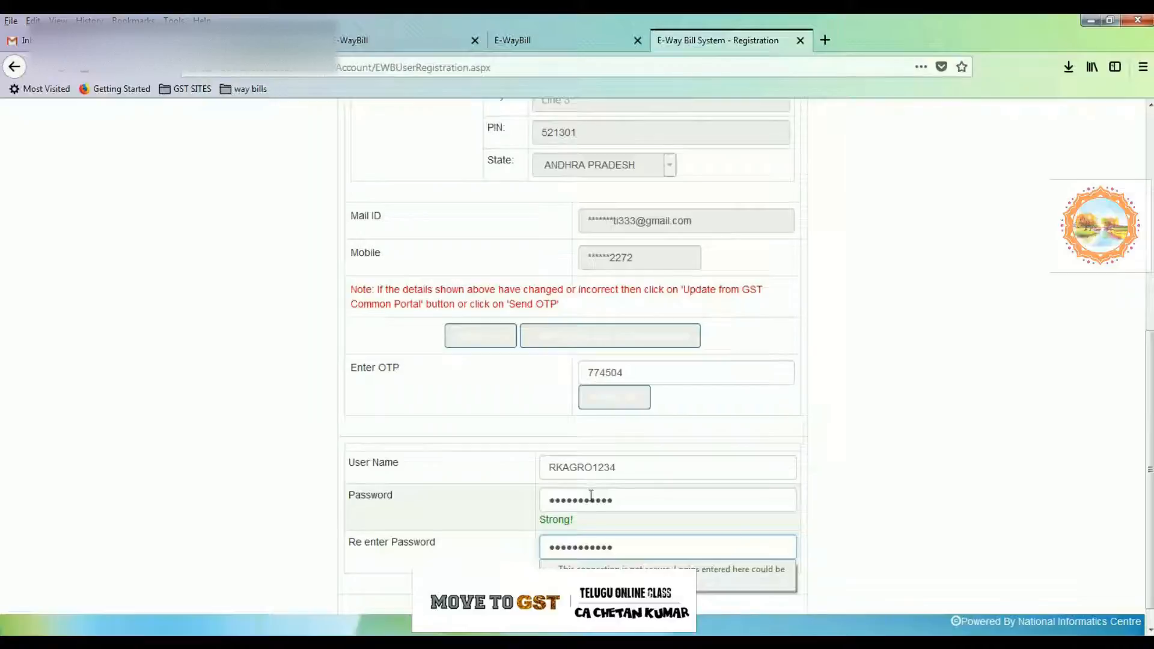
pyautogui.click(940, 522)
pyautogui.scroll(-1, 939, 522)
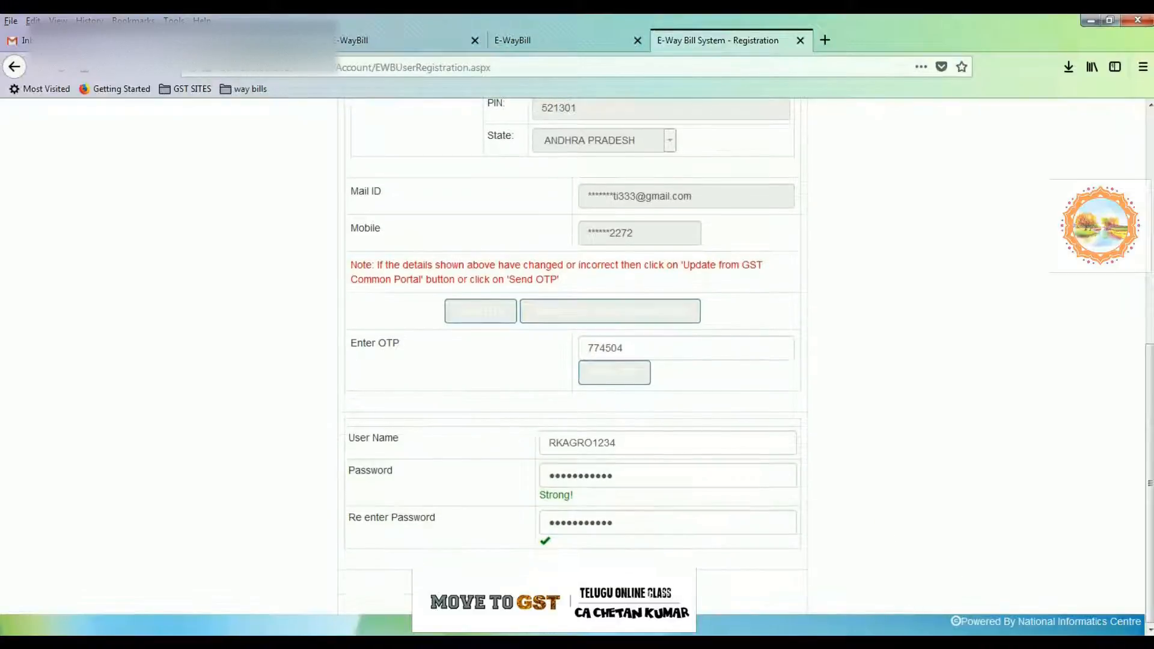
# Step: Submit the registration, save the new login in Firefox, and acknowledge the user creation message
pyautogui.click(571, 592)
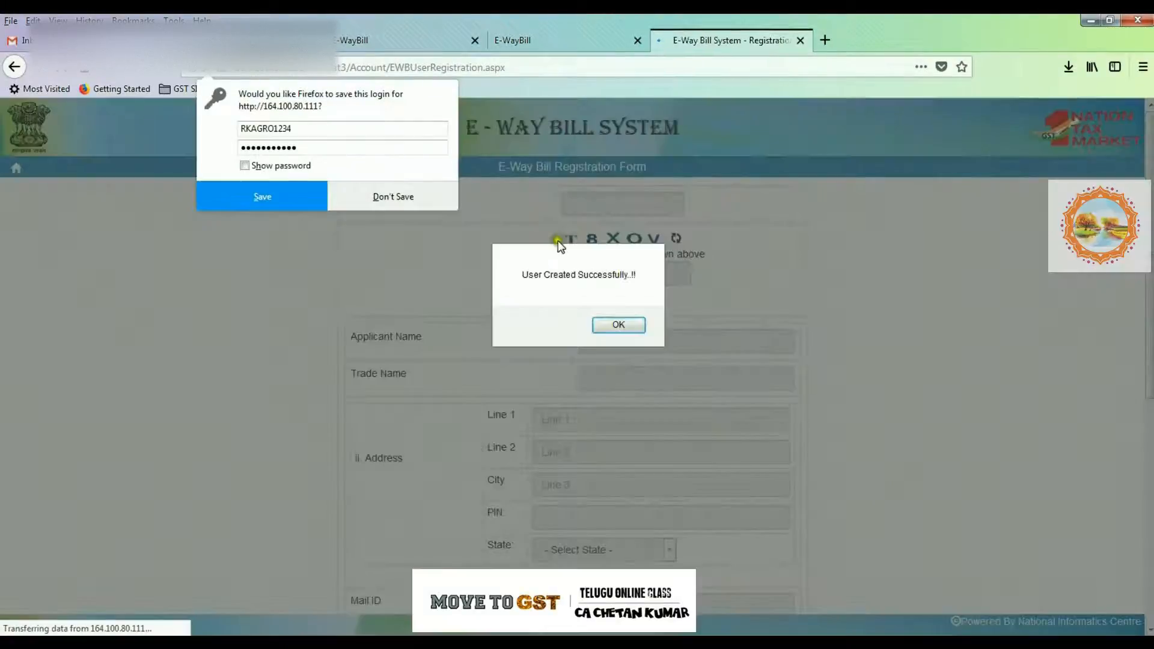
pyautogui.click(289, 195)
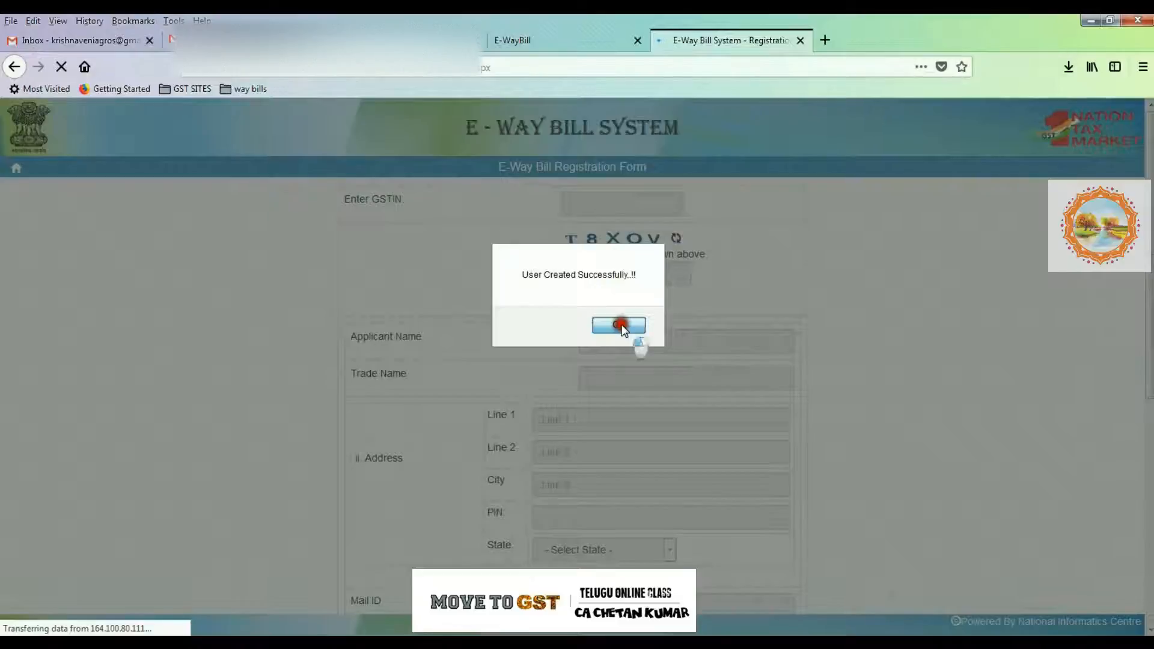
pyautogui.click(620, 326)
# Step: Log in to the E-Way Bill System with the saved user name and password and the displayed captcha code
pyautogui.click(965, 275)
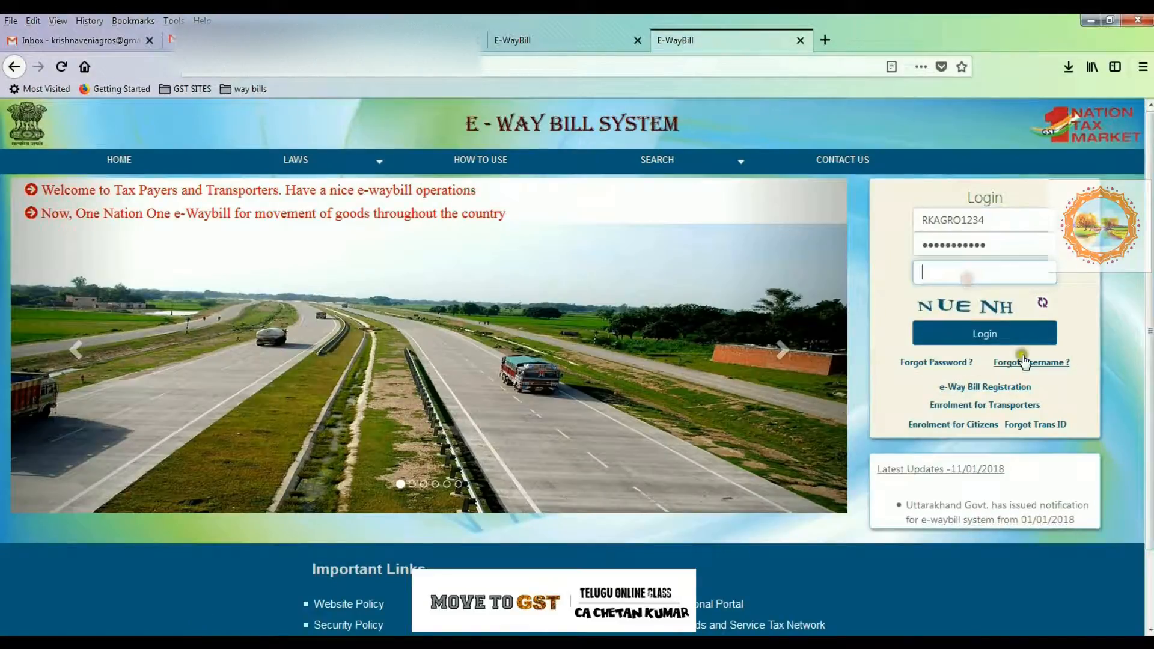
pyautogui.doubleClick(989, 221)
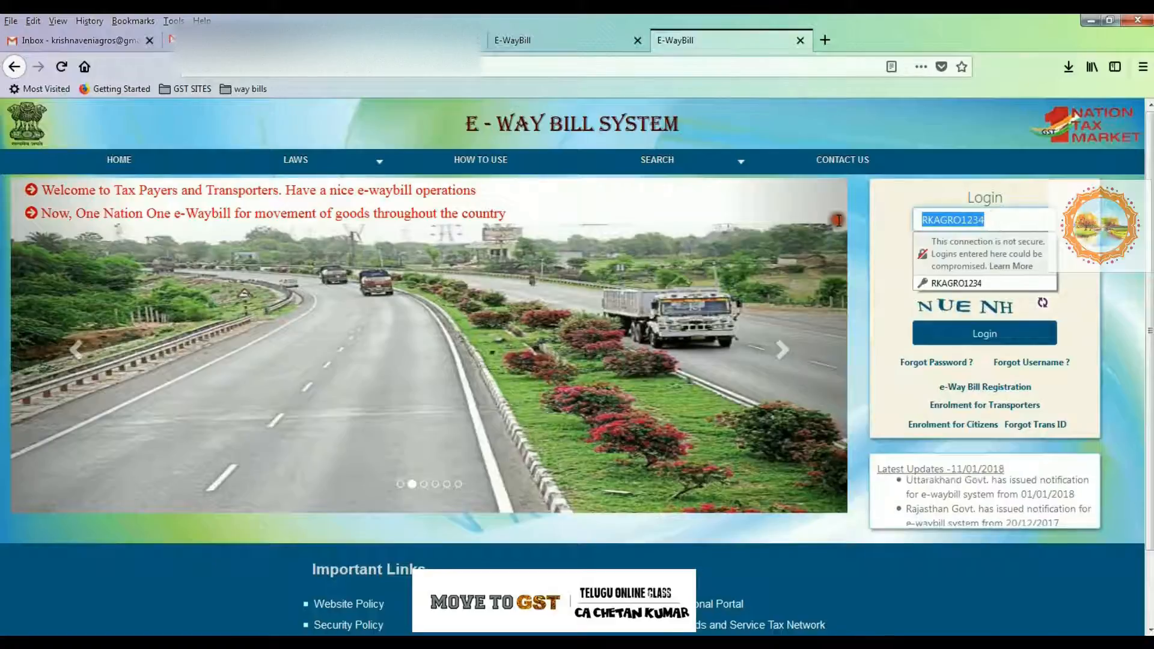
pyautogui.click(949, 283)
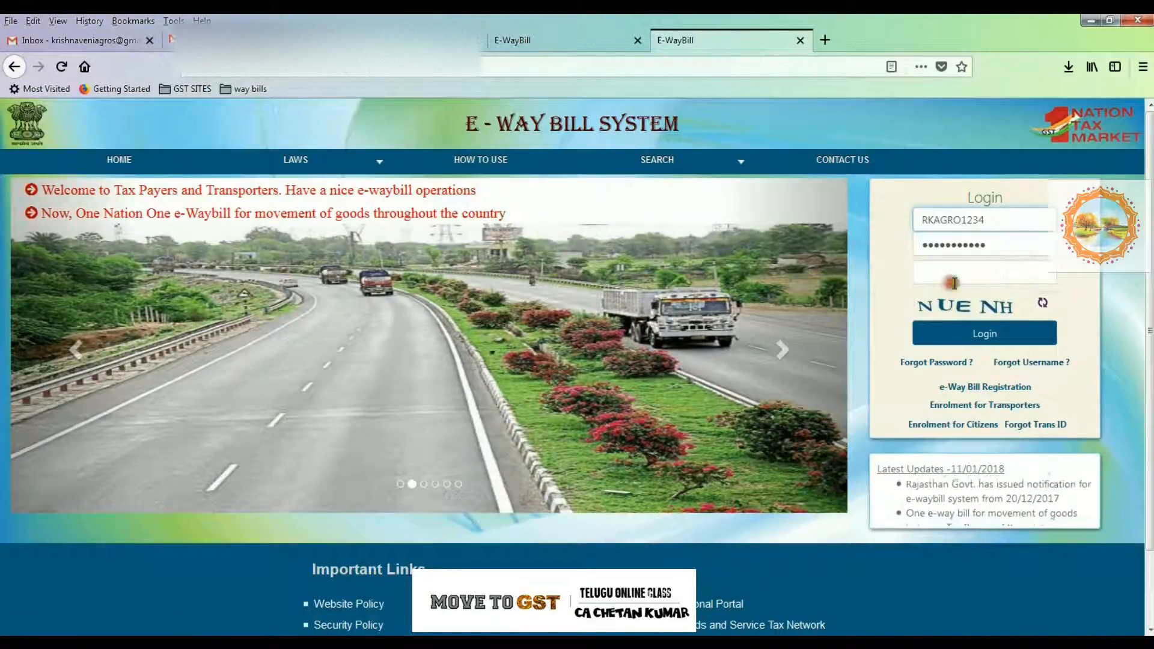
pyautogui.click(930, 274)
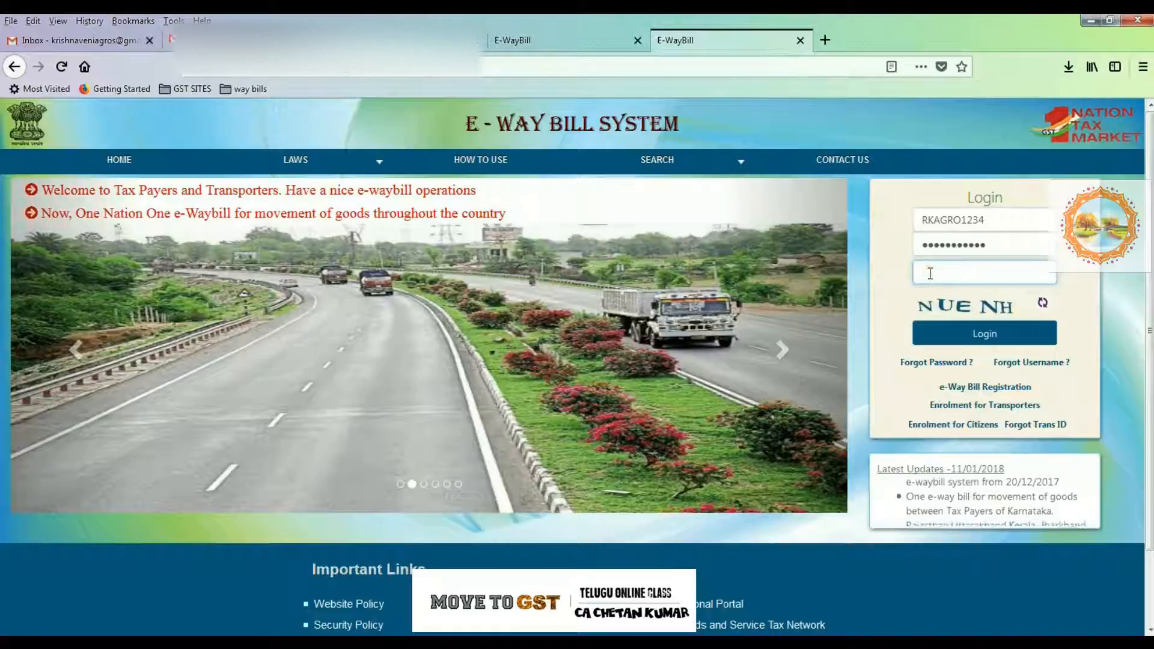
pyautogui.write('NUENH')
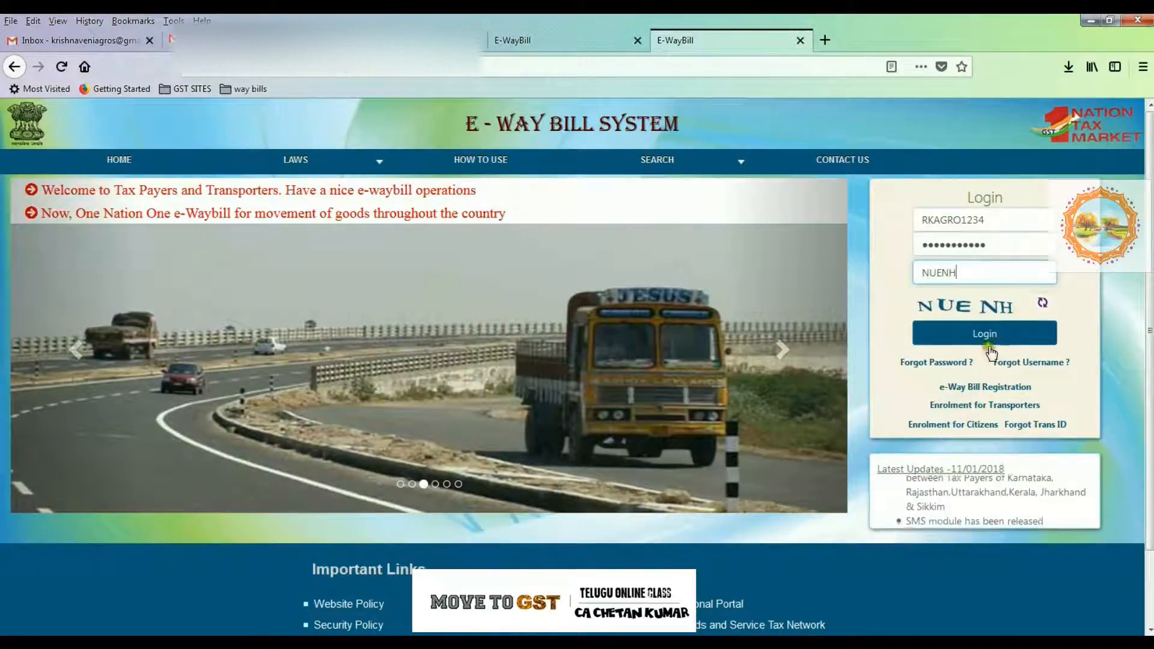
pyautogui.click(989, 350)
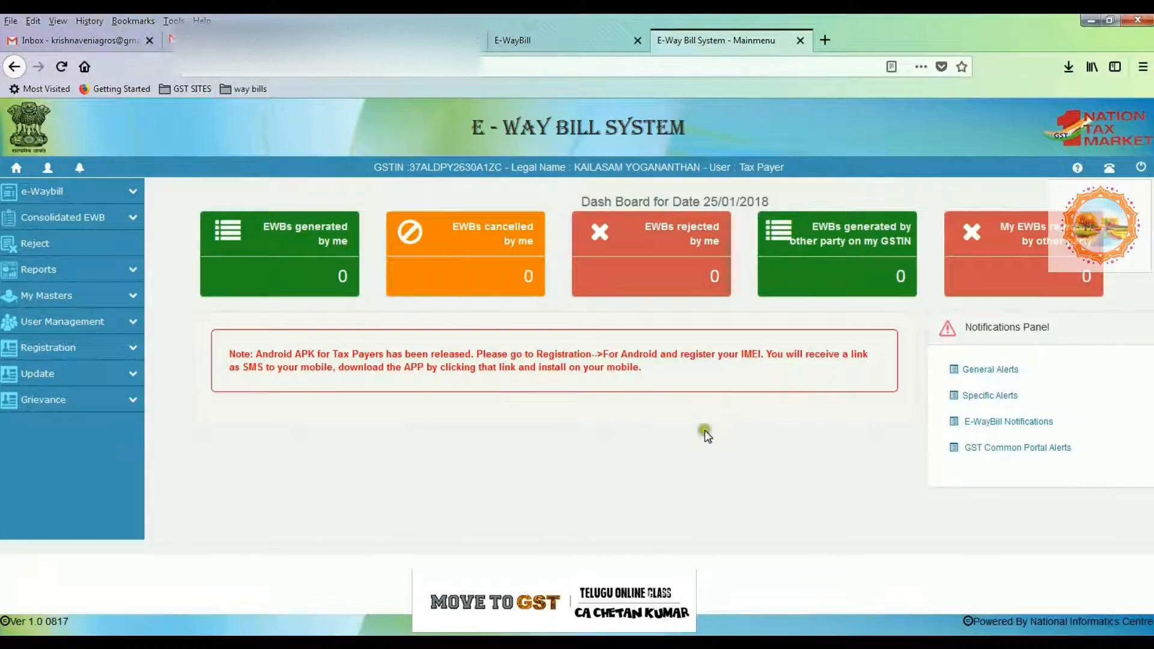
# Step: Examine the GSTIN, legal name and user type shown in the dashboard header
pyautogui.doubleClick(393, 168)
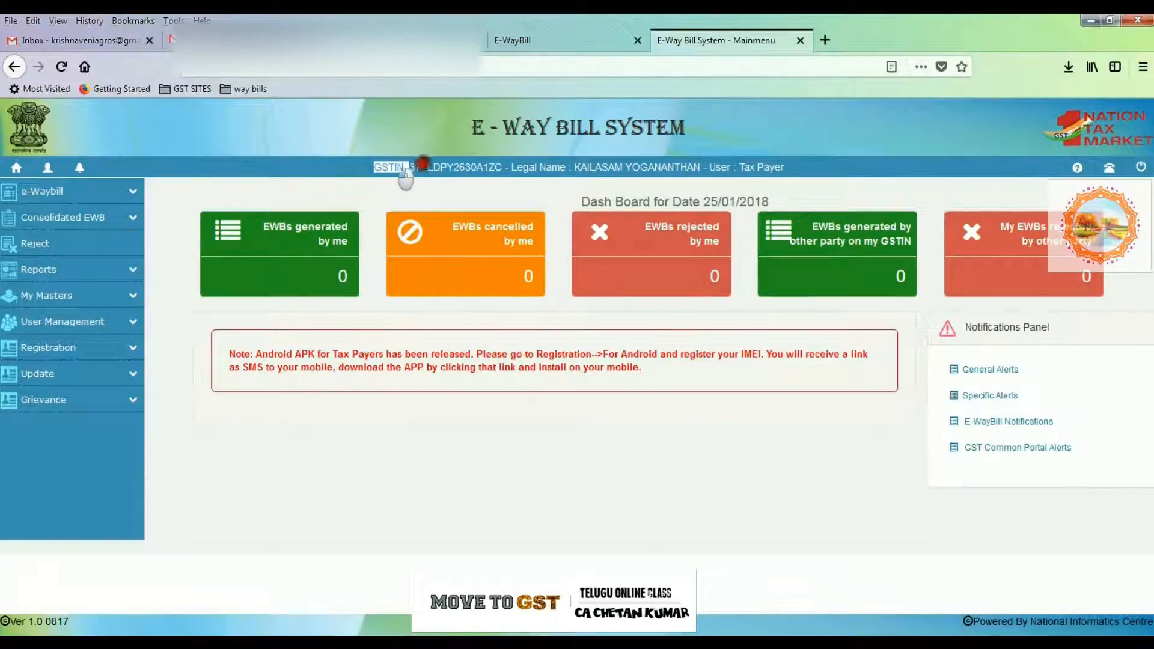
pyautogui.moveTo(423, 163); pyautogui.dragTo(500, 161)
pyautogui.moveTo(575, 165); pyautogui.dragTo(802, 168)
pyautogui.click(936, 179)
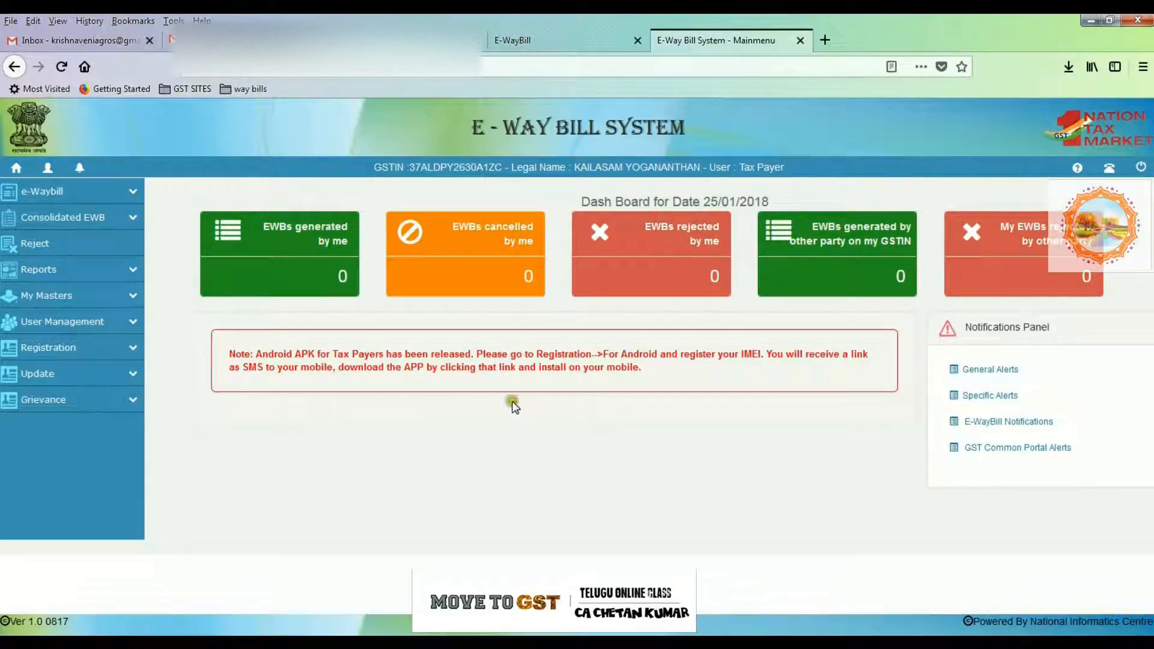
# Step: Examine the available options under e-Waybill and Consolidated EWB
pyautogui.click(39, 193)
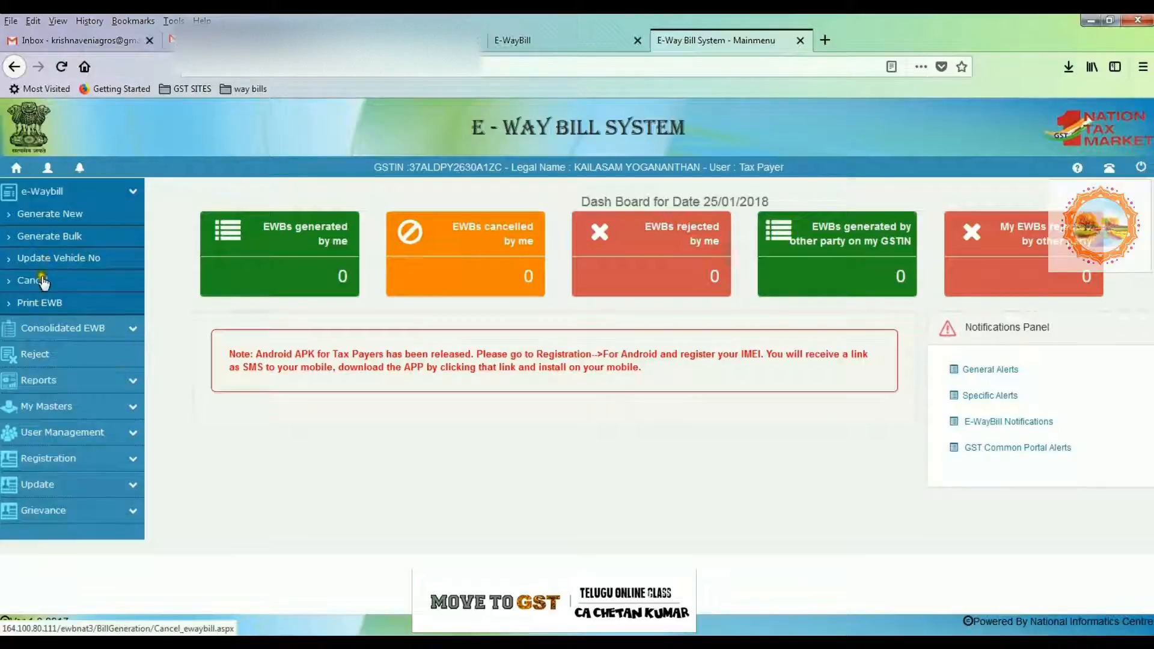
pyautogui.click(57, 329)
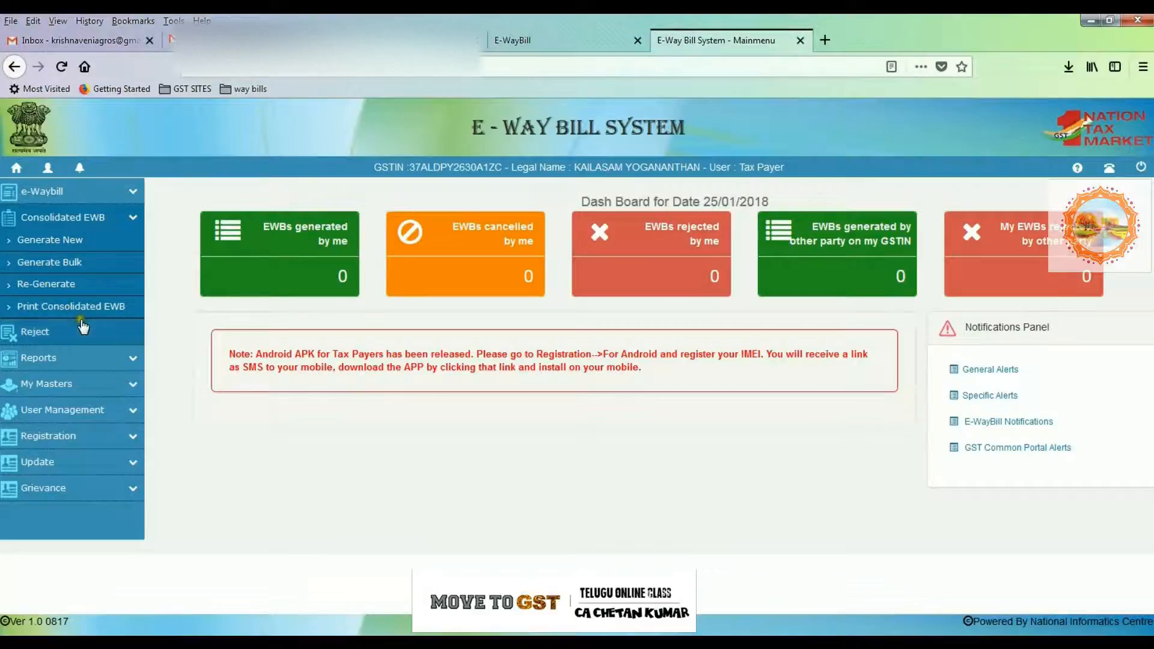
# Step: View the page for rejecting e-way bills generated by others, and return to the main dashboard
pyautogui.click(41, 341)
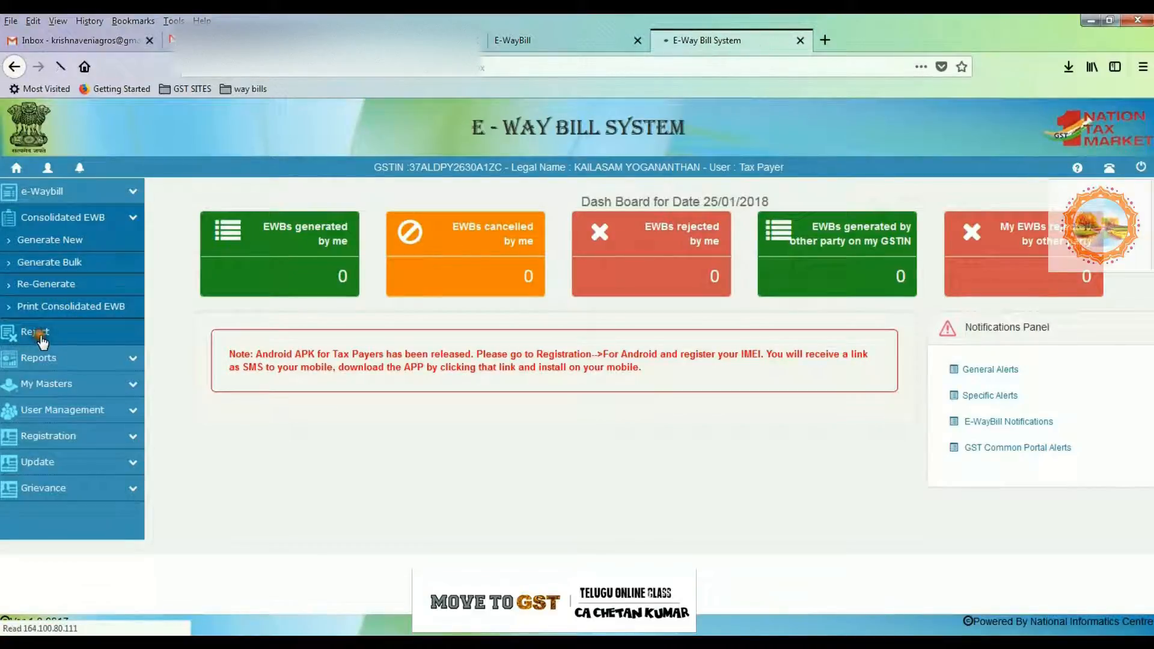
pyautogui.click(596, 238)
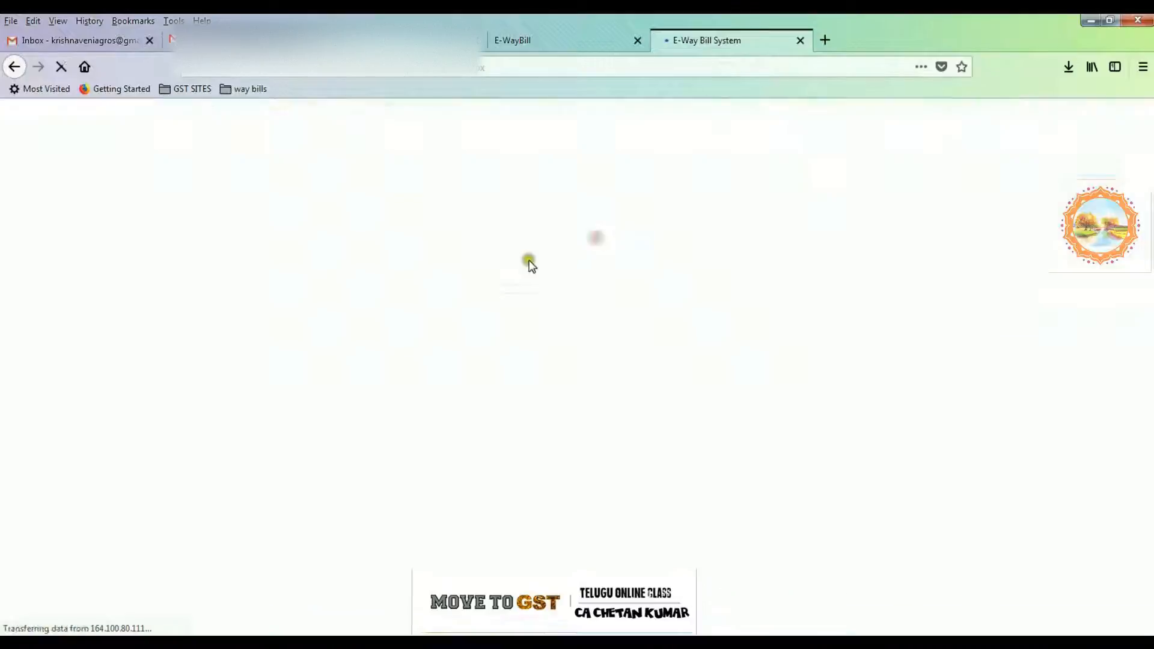
pyautogui.click(608, 325)
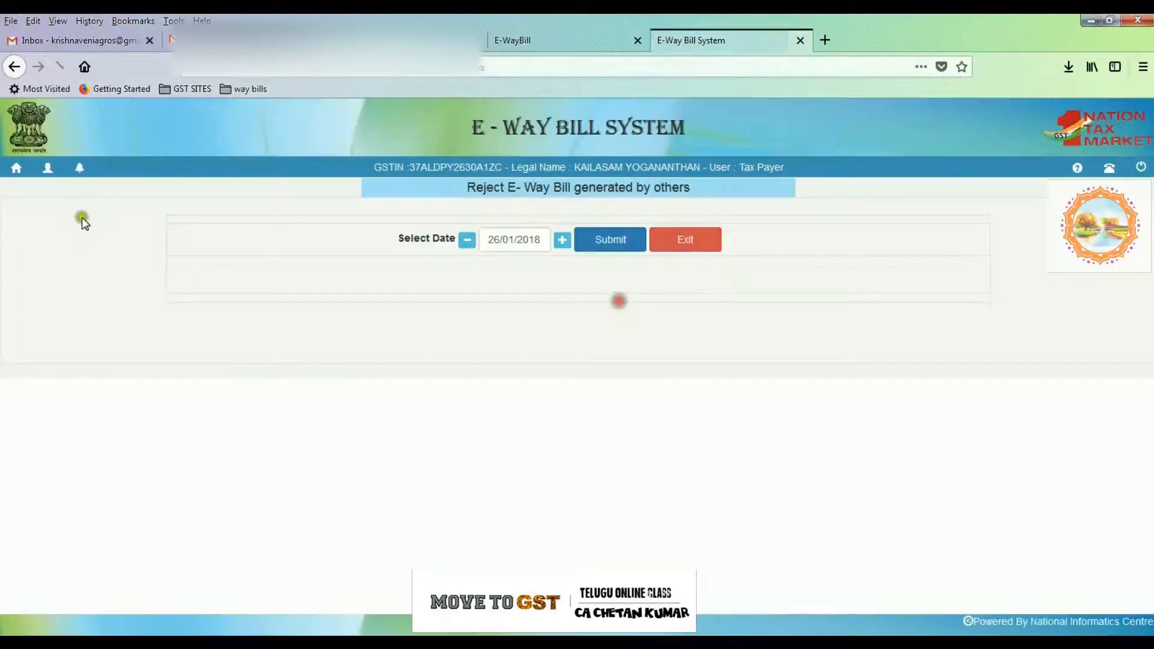
pyautogui.click(17, 168)
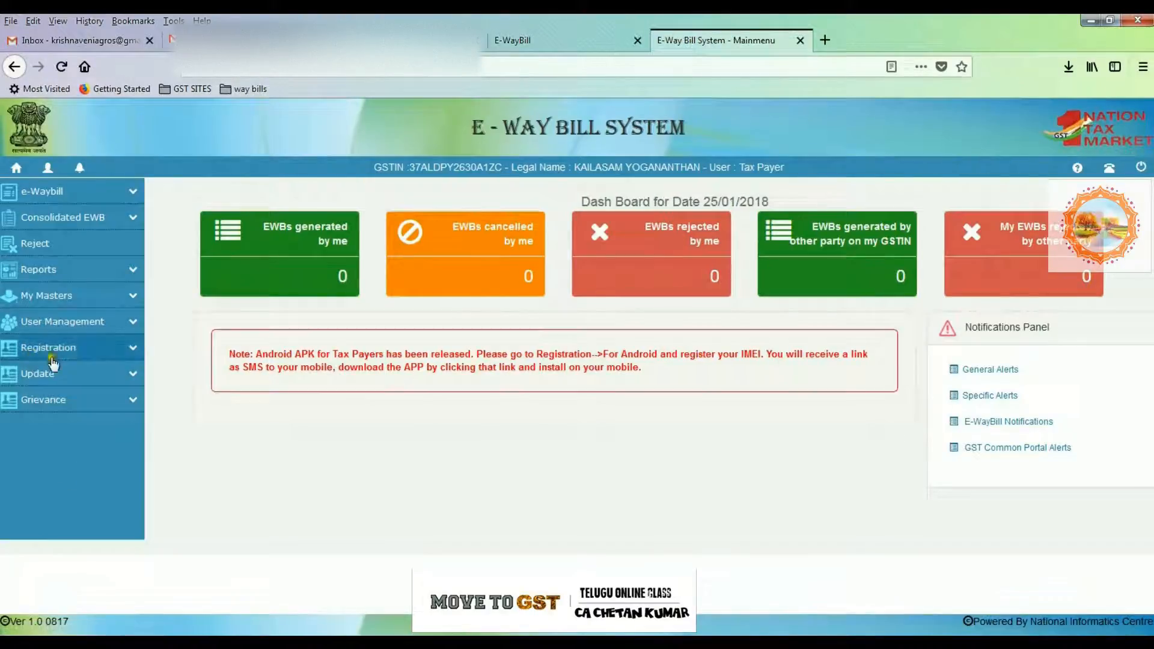
# Step: Examine the options under Registration, Update, Grievance, Reports, Consolidated EWB, My Masters and User Management
pyautogui.click(76, 349)
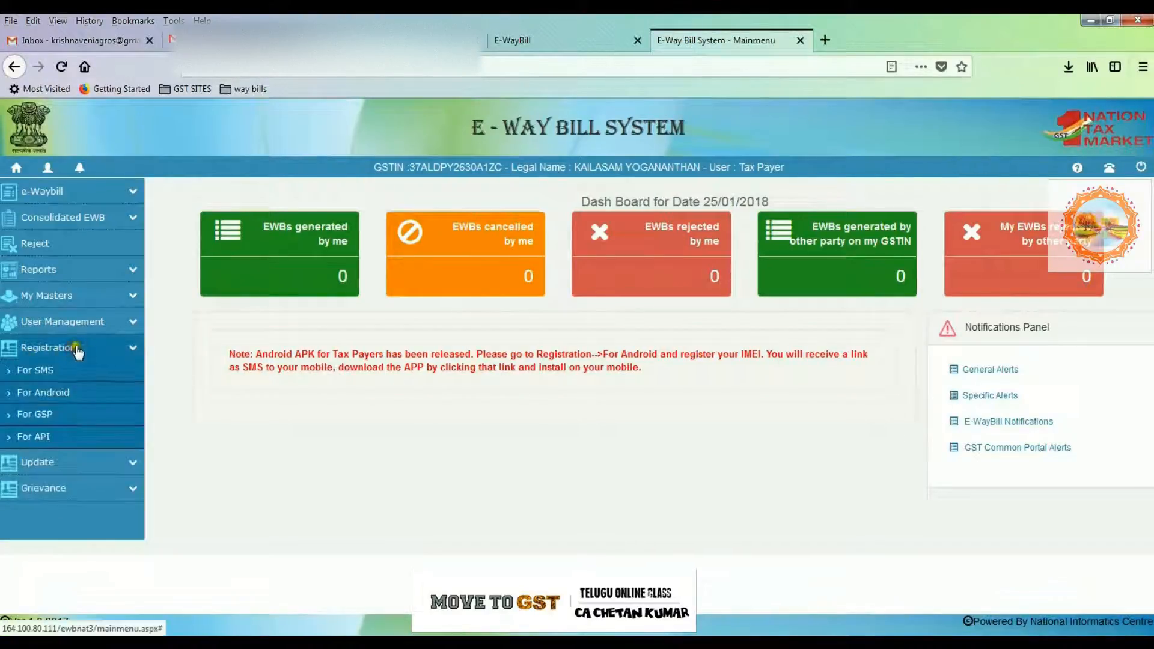
pyautogui.click(46, 464)
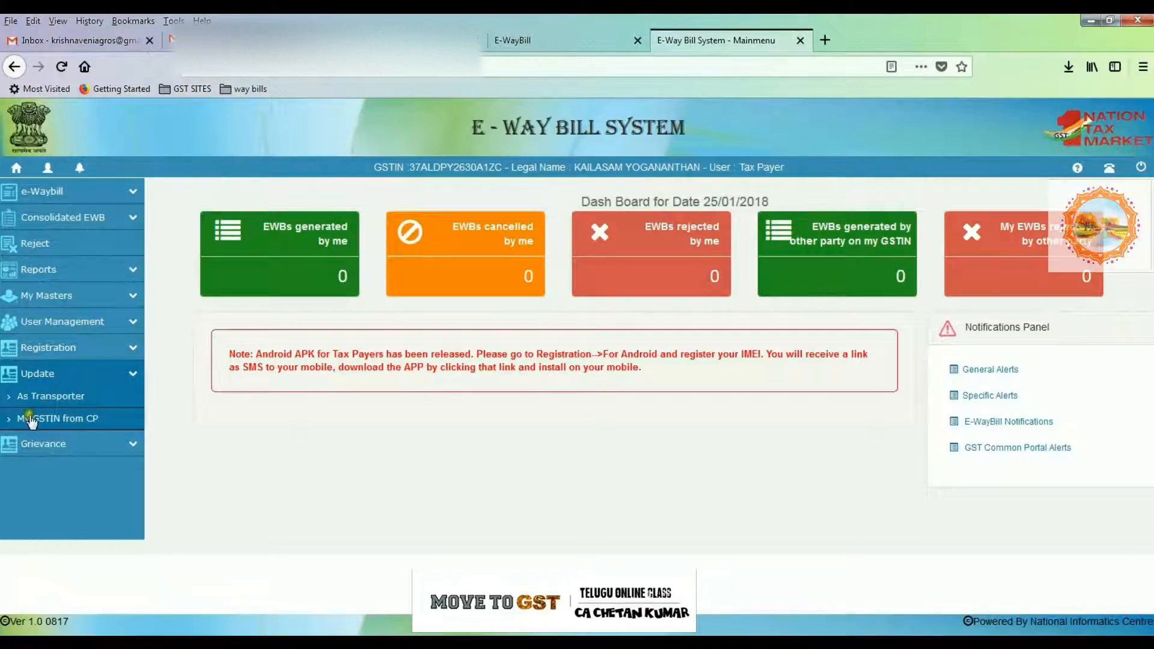
pyautogui.click(44, 443)
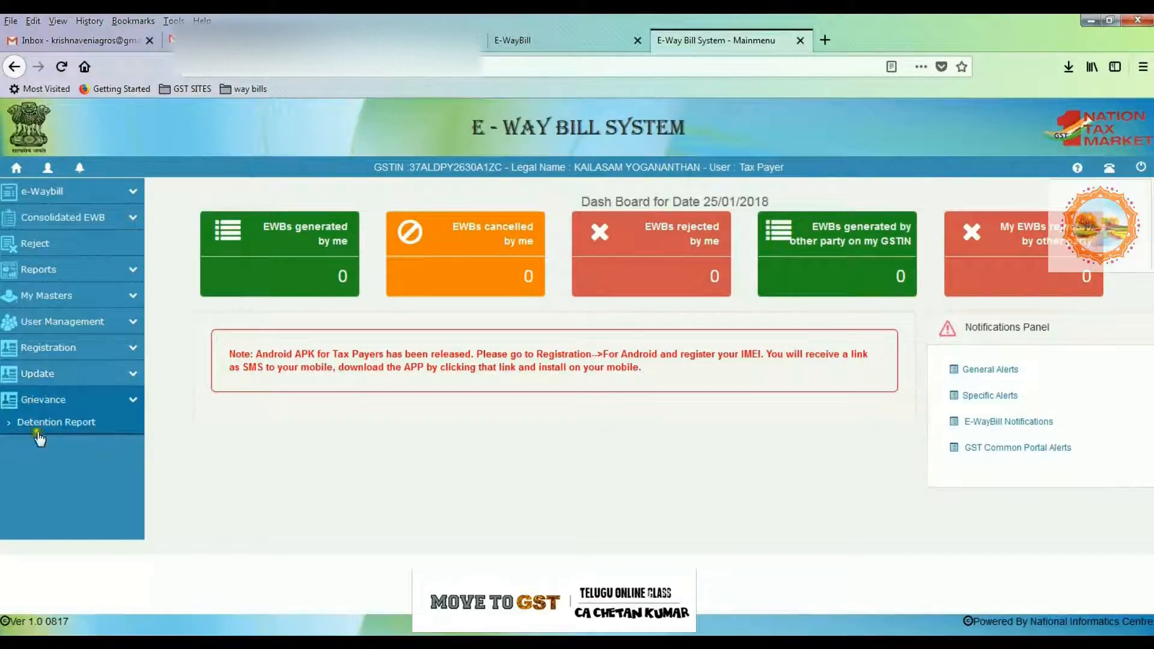
pyautogui.click(31, 270)
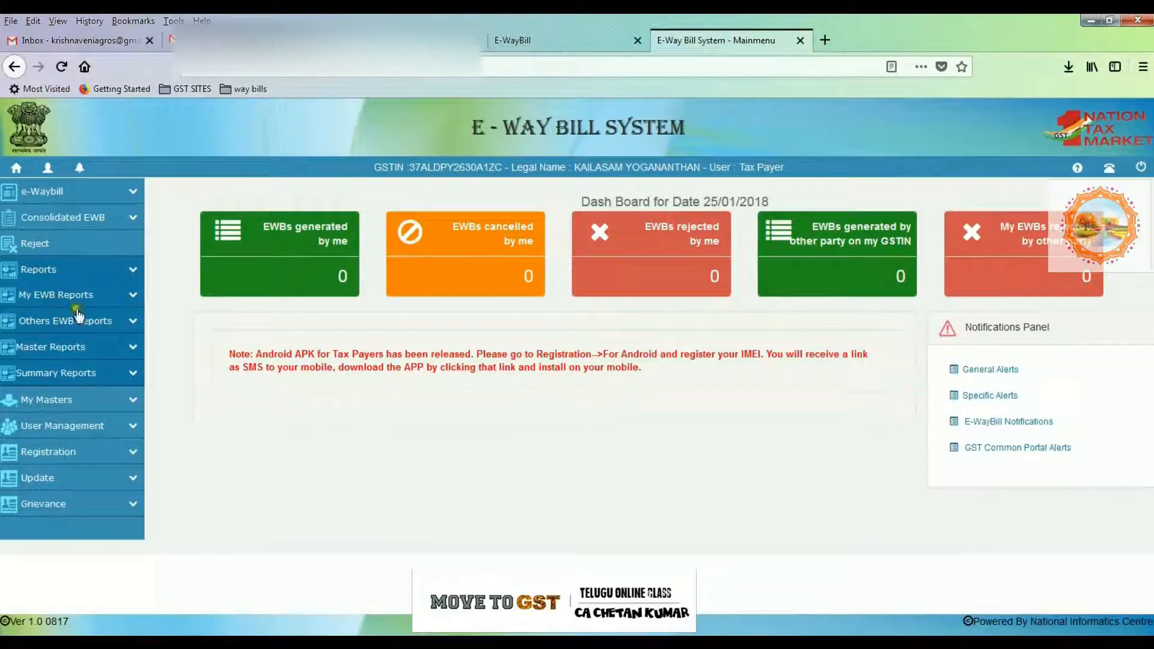
pyautogui.click(55, 218)
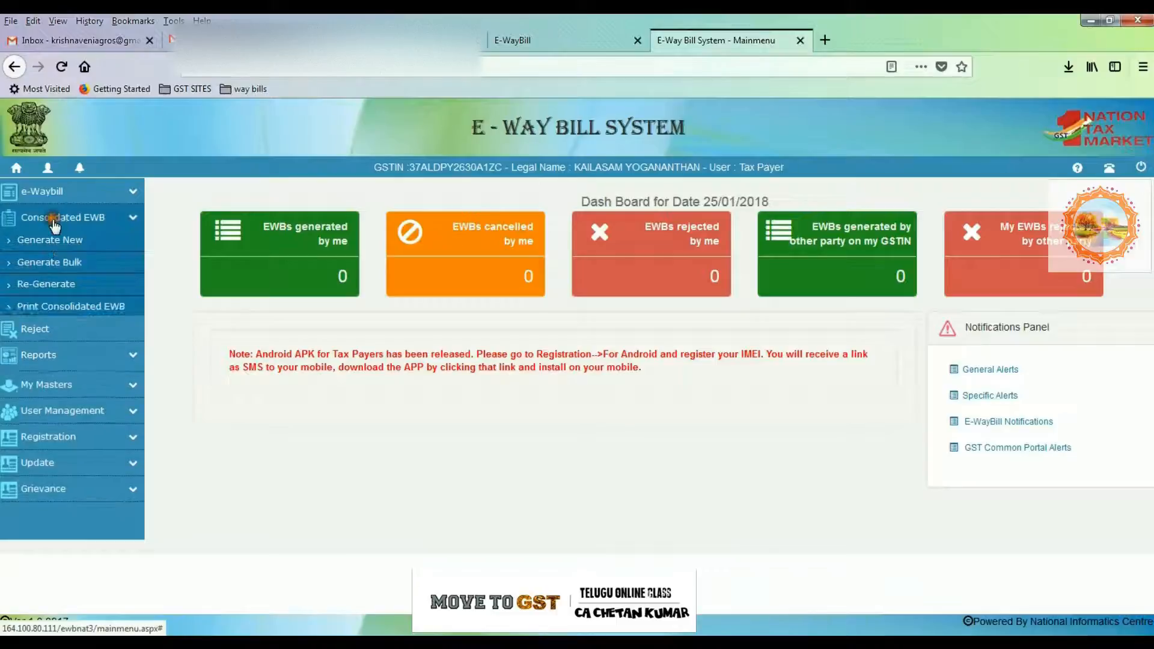
pyautogui.click(46, 383)
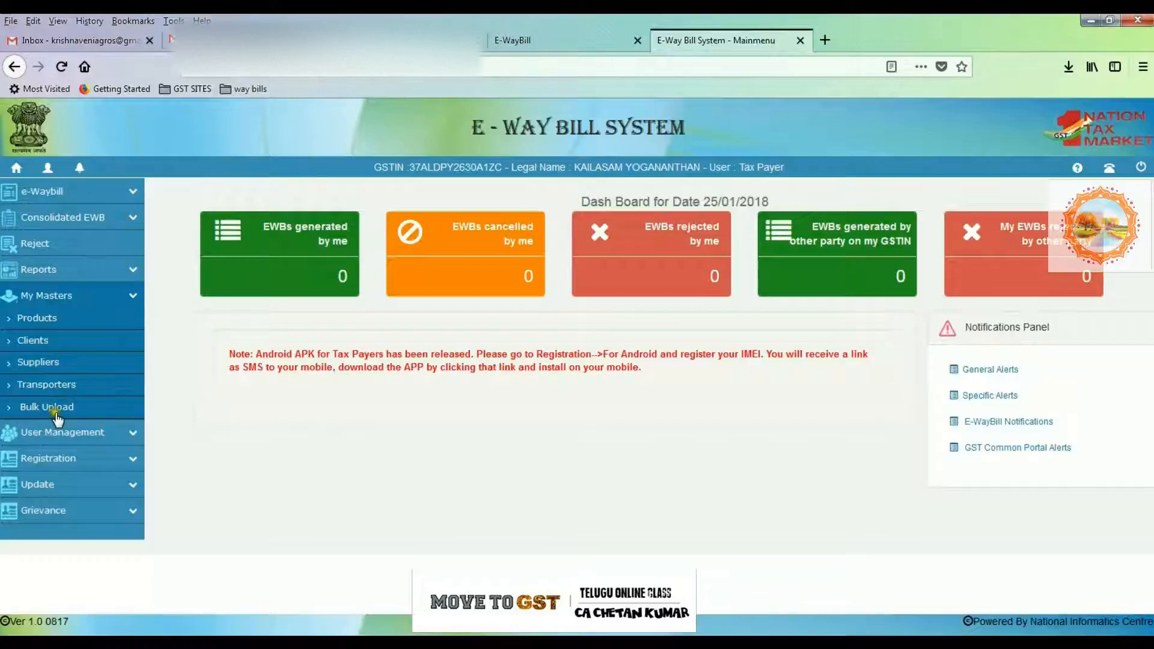
pyautogui.click(67, 443)
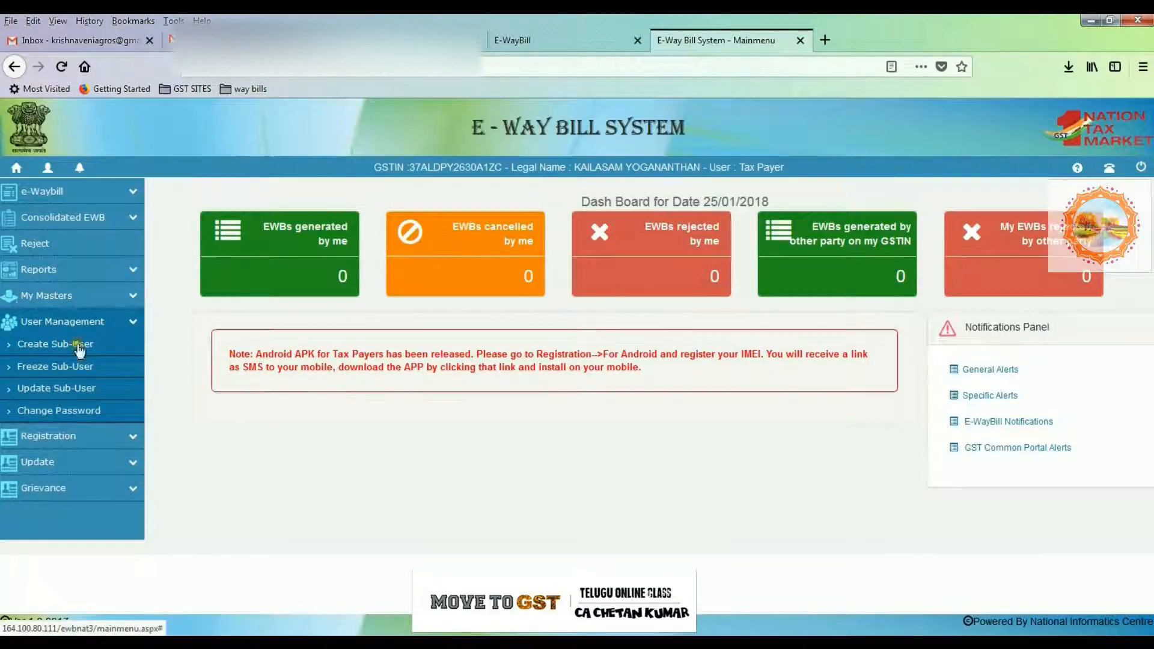
pyautogui.click(60, 321)
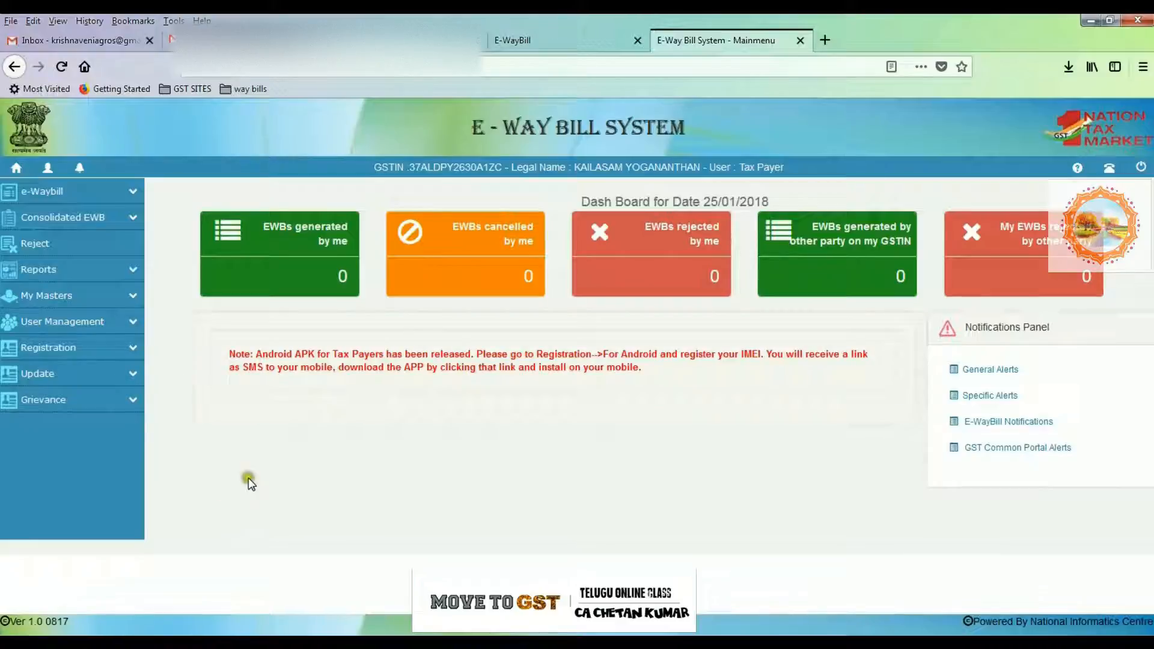
# Step: Start generating a new e-way bill, compare the Outward and Inward forms, and set the transaction type to Inward
pyautogui.click(37, 194)
pyautogui.click(39, 214)
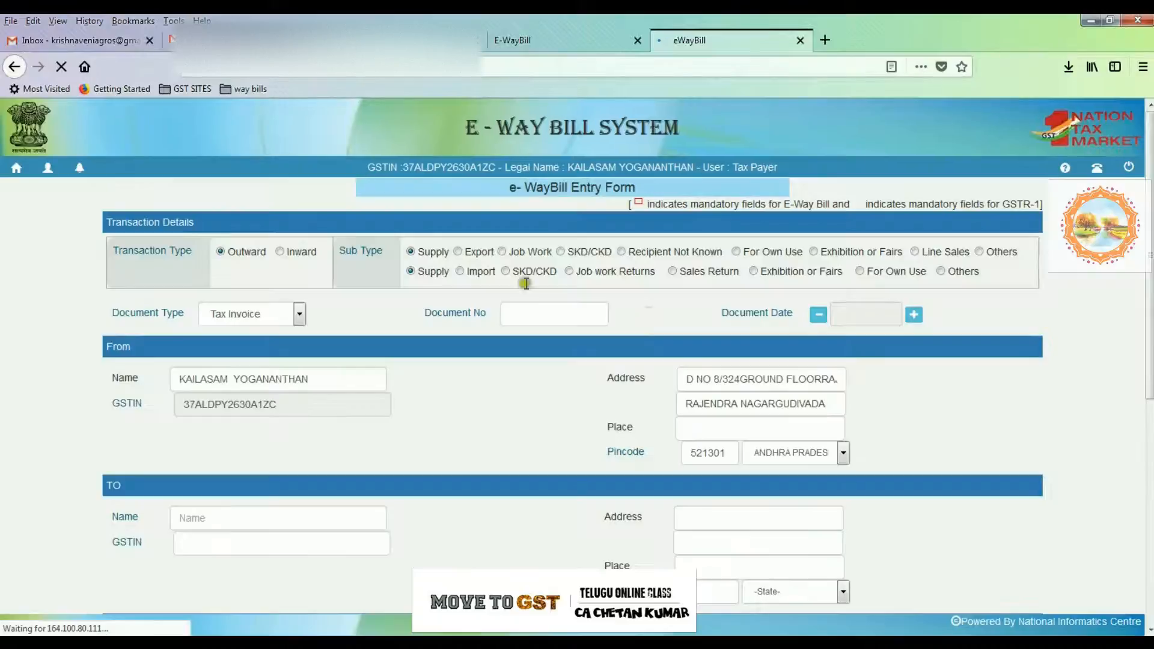
pyautogui.click(275, 251)
pyautogui.click(220, 253)
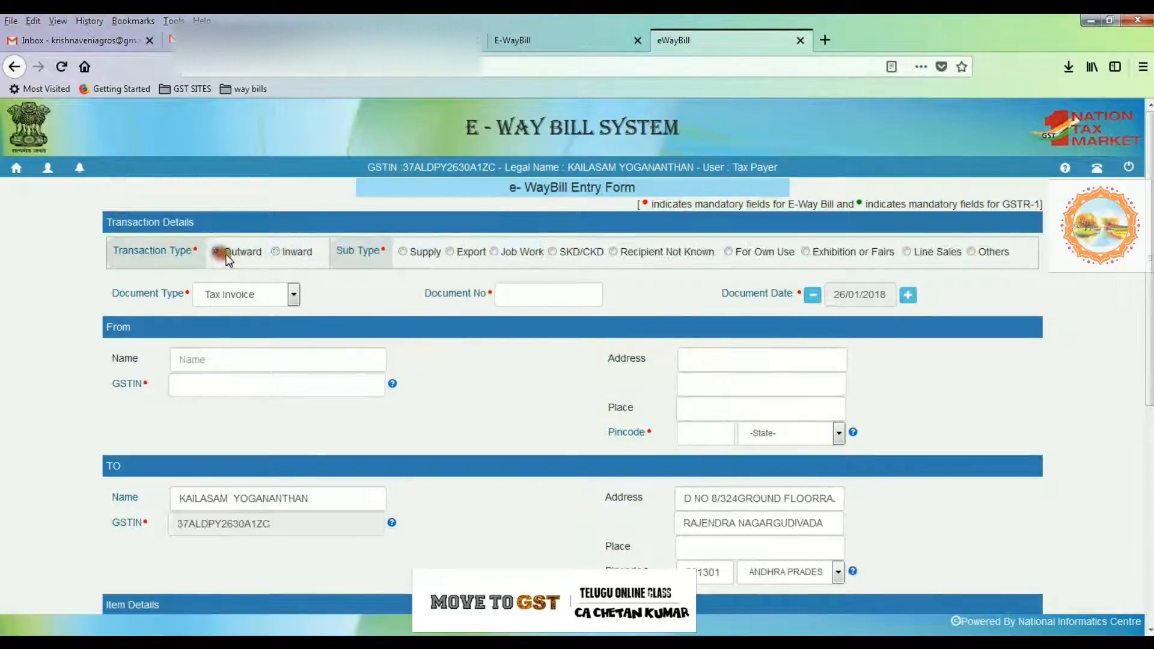
pyautogui.click(279, 252)
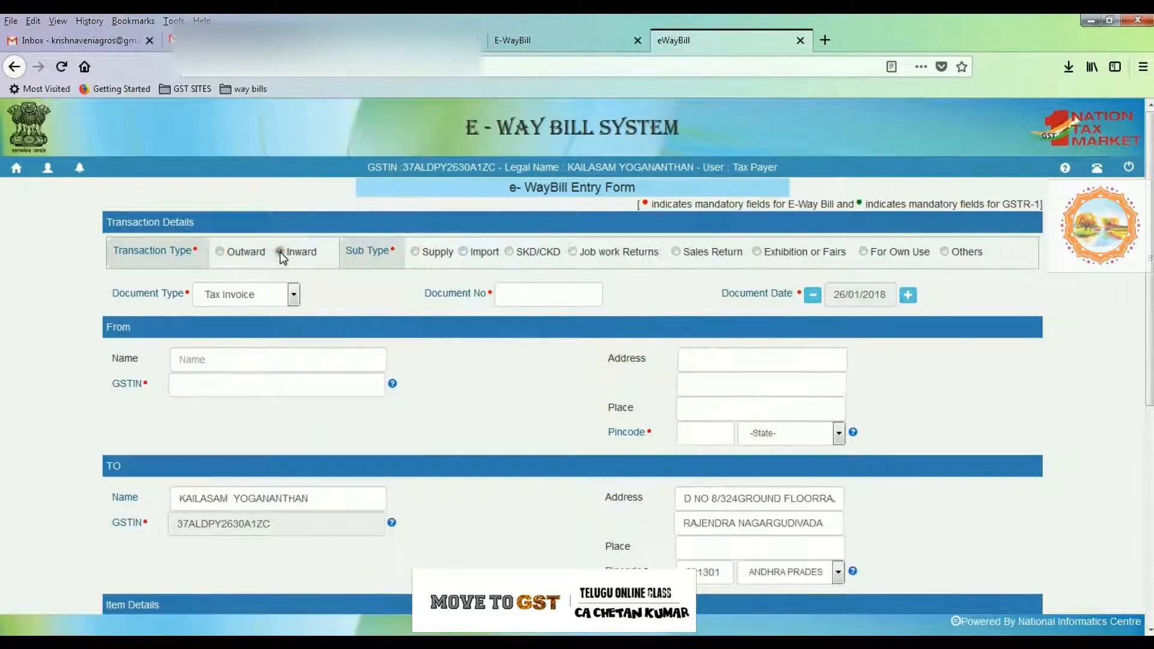
pyautogui.click(222, 252)
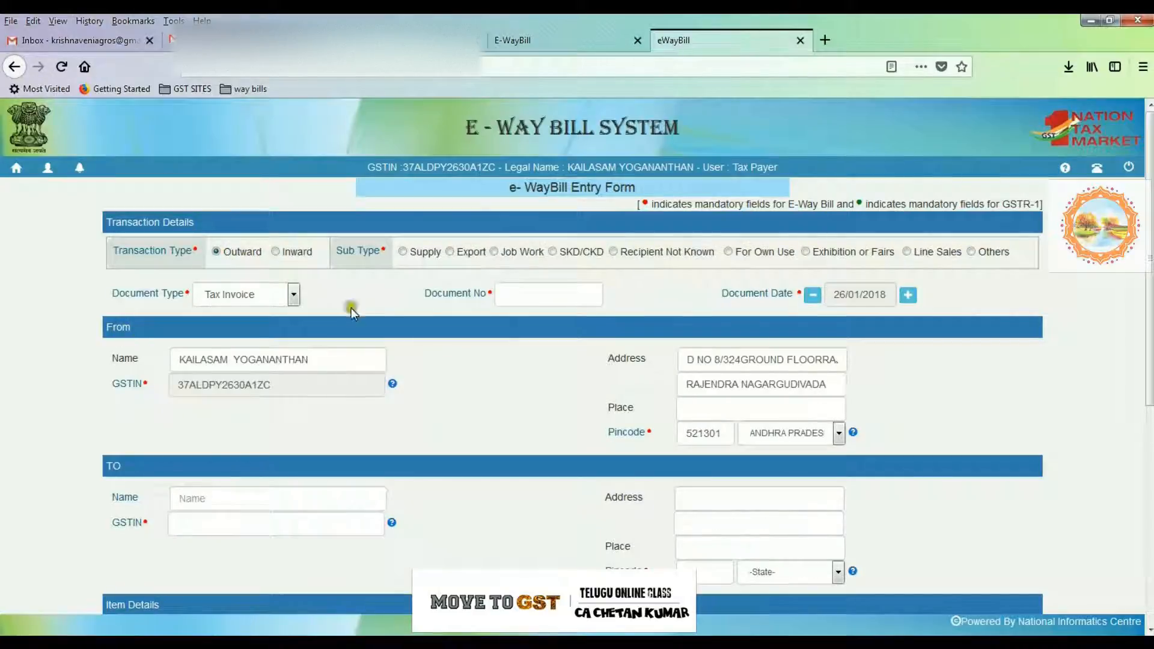
pyautogui.click(276, 251)
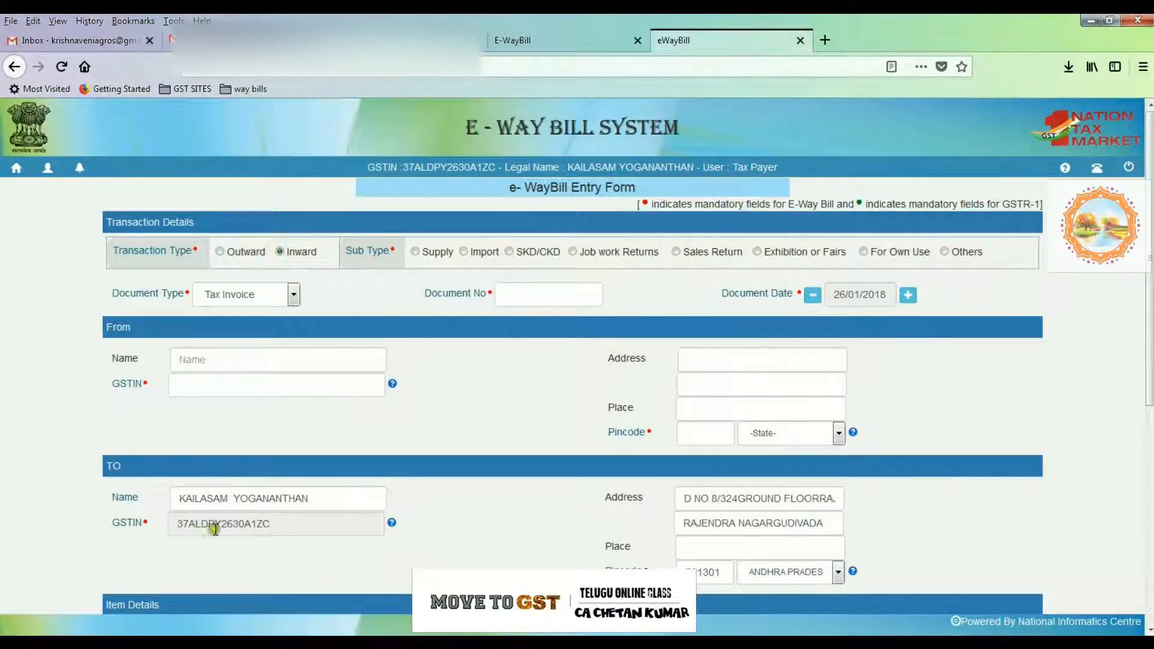
# Step: Go through the inward sub types from Supply to For Own Use and set the sub type to Others
pyautogui.click(416, 251)
pyautogui.click(574, 252)
pyautogui.click(674, 253)
pyautogui.click(758, 251)
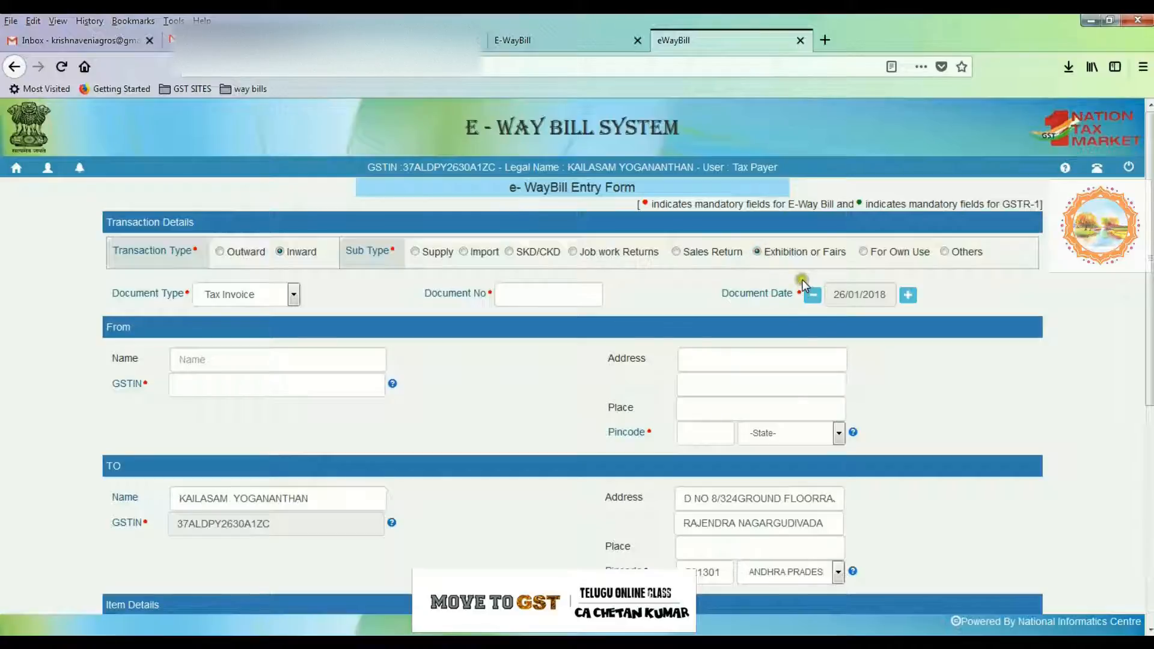
pyautogui.click(863, 252)
pyautogui.click(946, 252)
# Step: Examine the document type choices, try Bill of Supply, and set the document type back to Tax Invoice
pyautogui.click(240, 294)
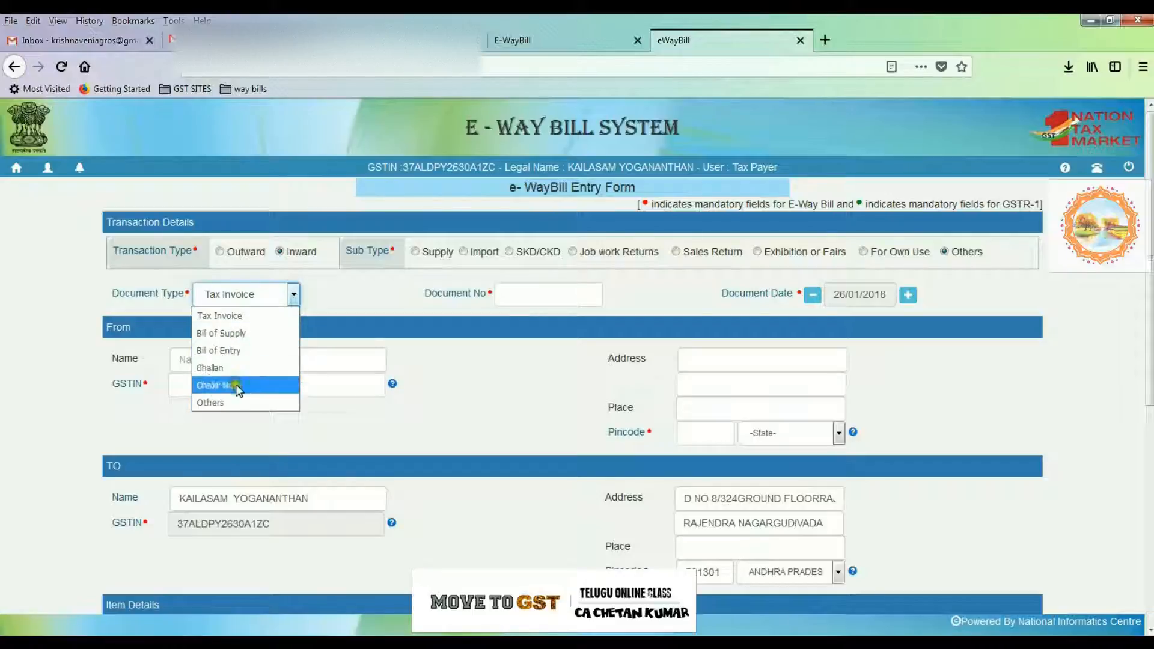
pyautogui.click(236, 368)
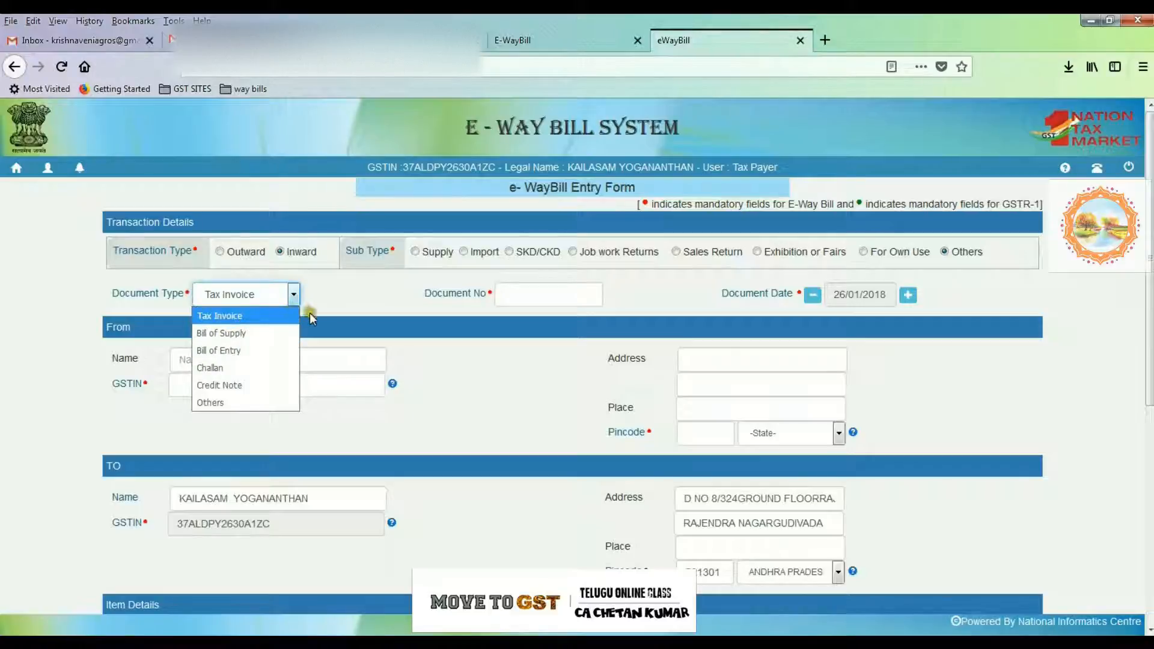
pyautogui.click(223, 333)
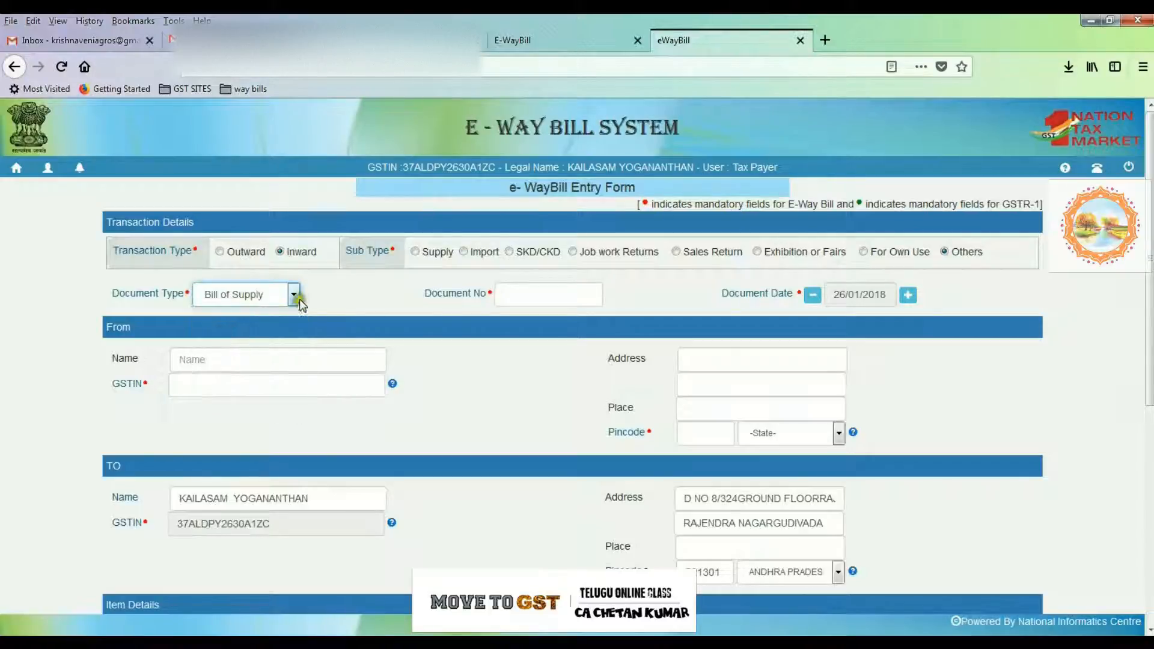
pyautogui.click(294, 295)
pyautogui.click(237, 315)
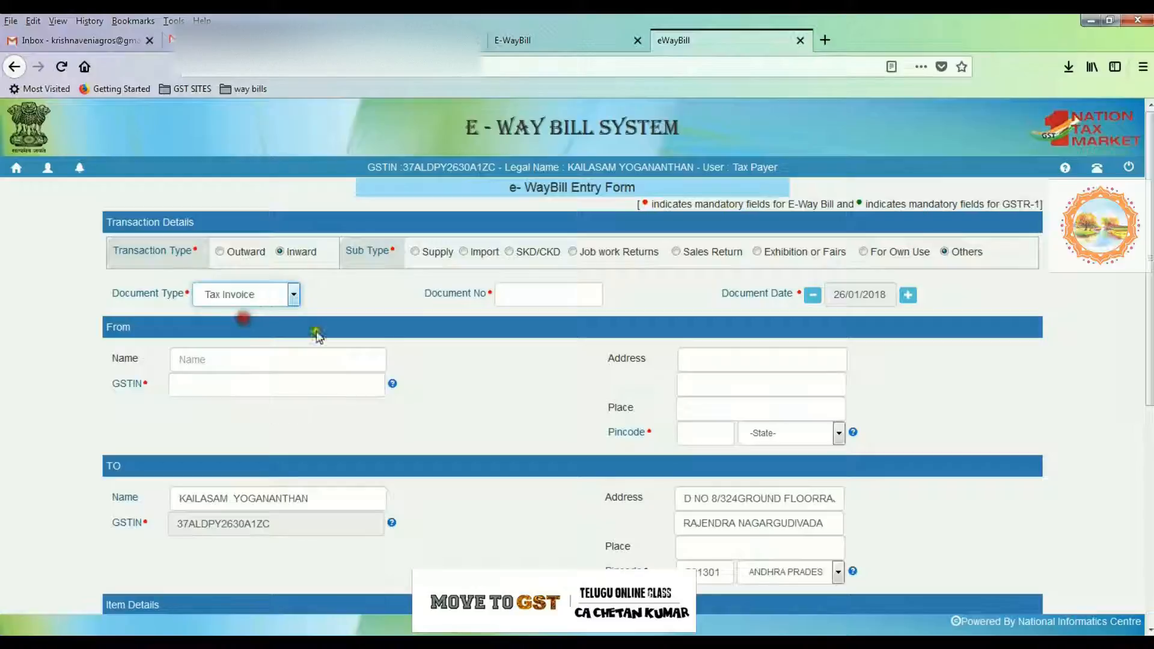
# Step: Enter REF-1 as the document number
pyautogui.click(508, 293)
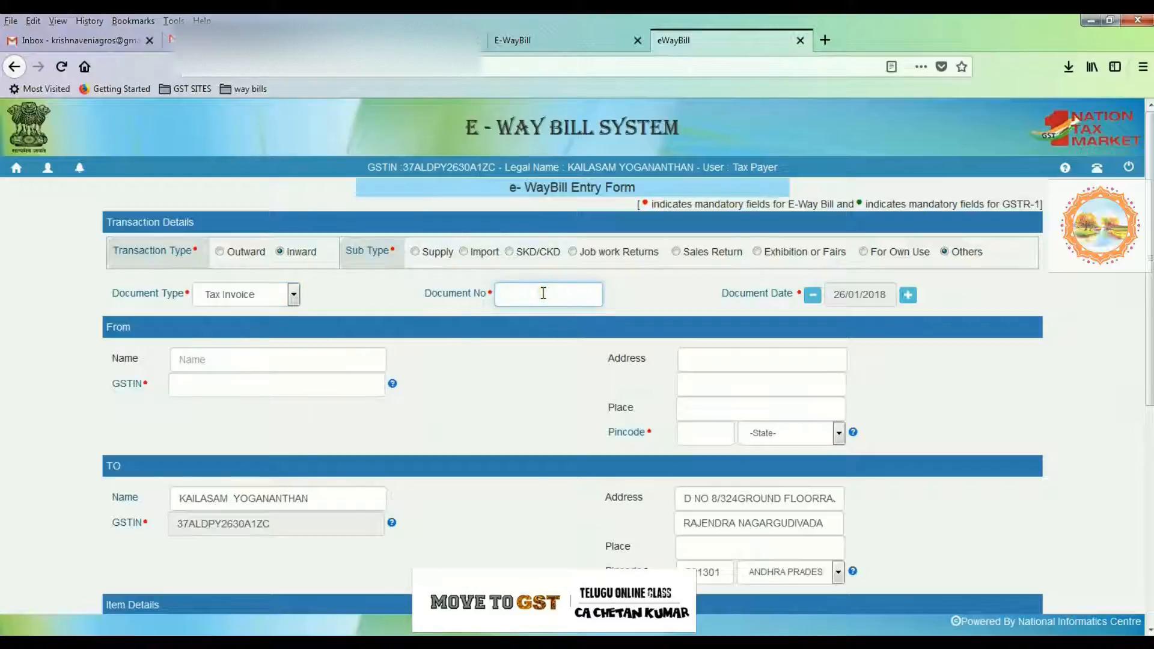
pyautogui.write('REF-1')
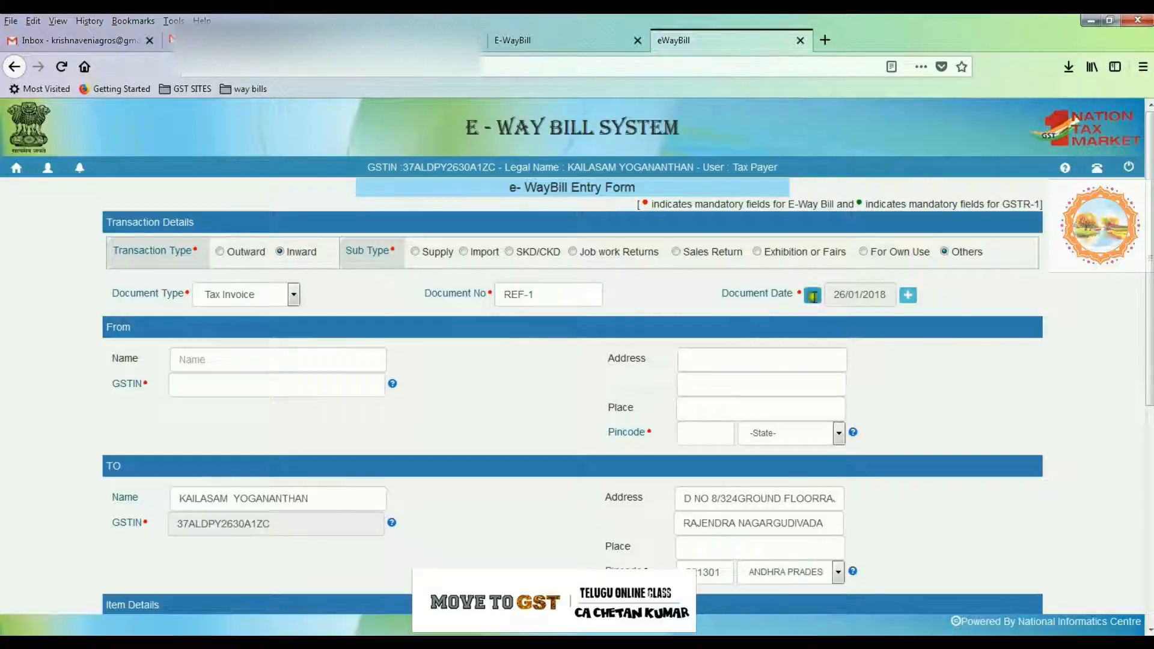
# Step: Try entering a registered consignor's GSTIN in the From section
pyautogui.click(183, 358)
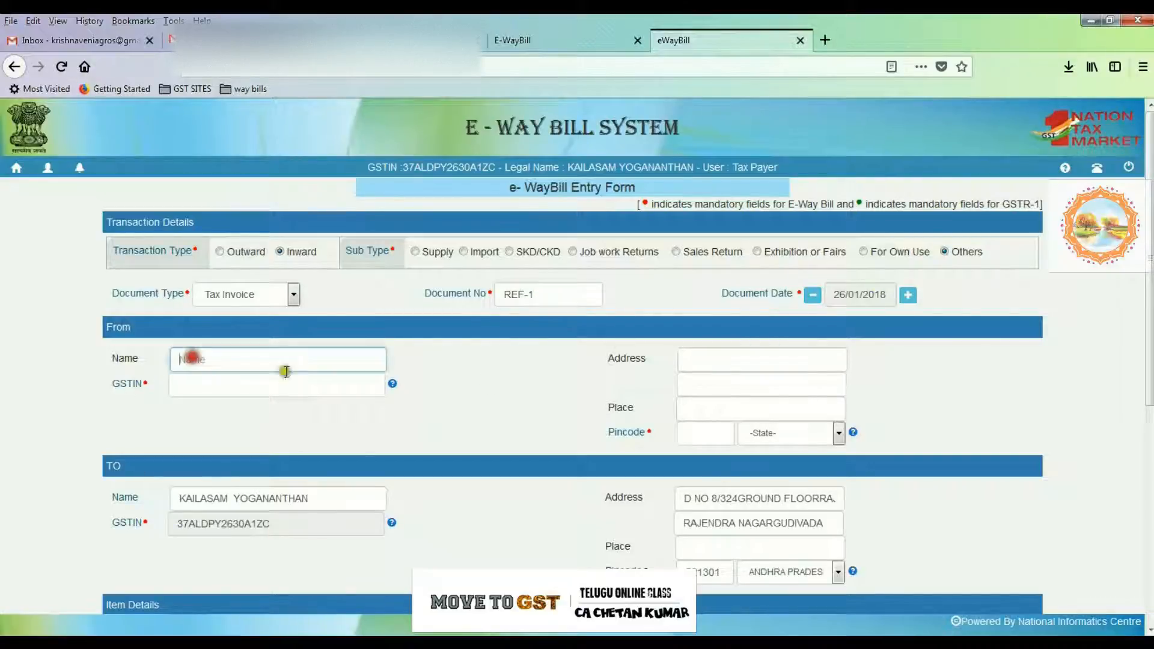
pyautogui.click(209, 386)
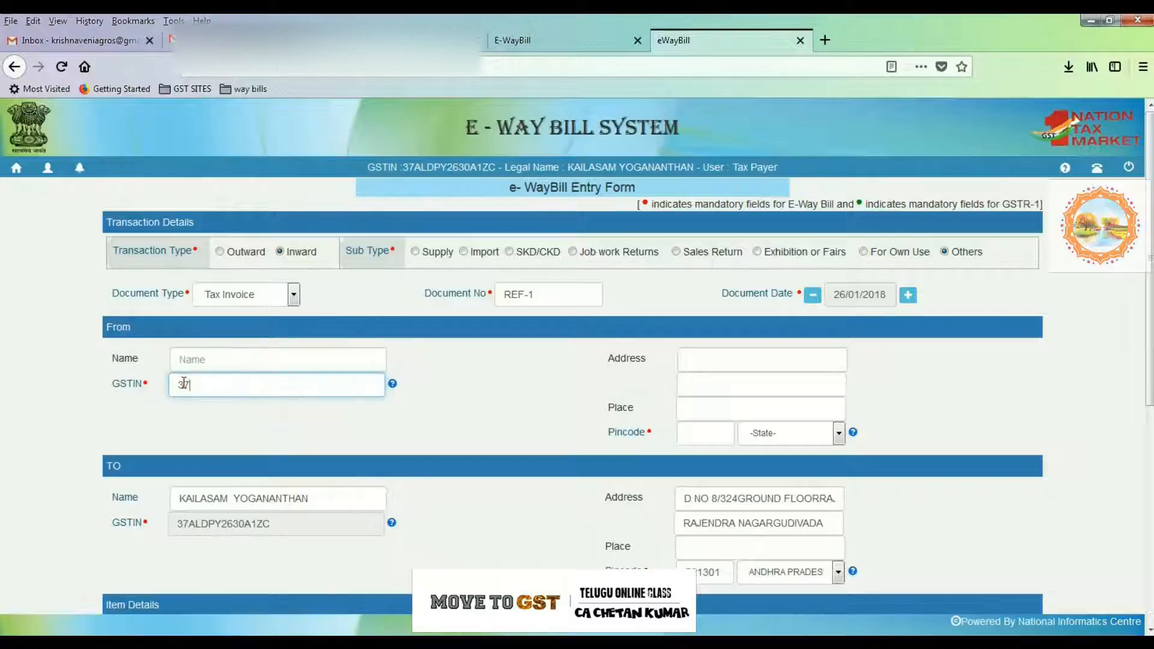
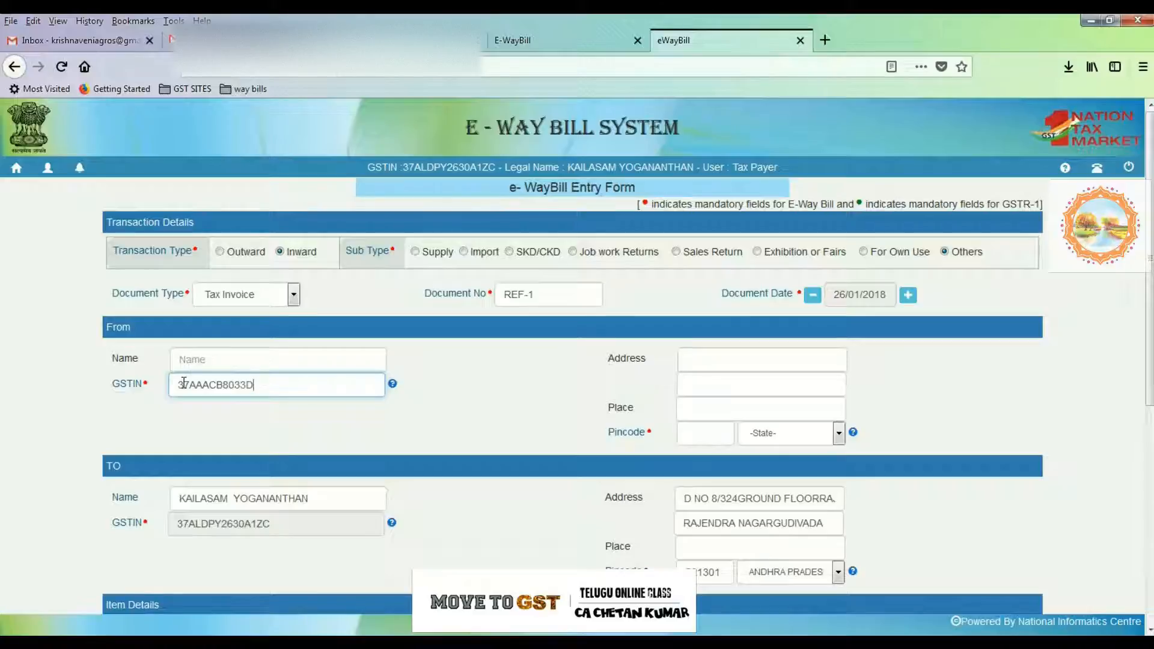
pyautogui.click(541, 403)
pyautogui.click(188, 364)
# Step: Check the consignor GSTIN help and replace the entered GSTIN with URP for an unregistered person
pyautogui.moveTo(283, 386); pyautogui.dragTo(75, 398)
pyautogui.moveTo(286, 383); pyautogui.dragTo(103, 368)
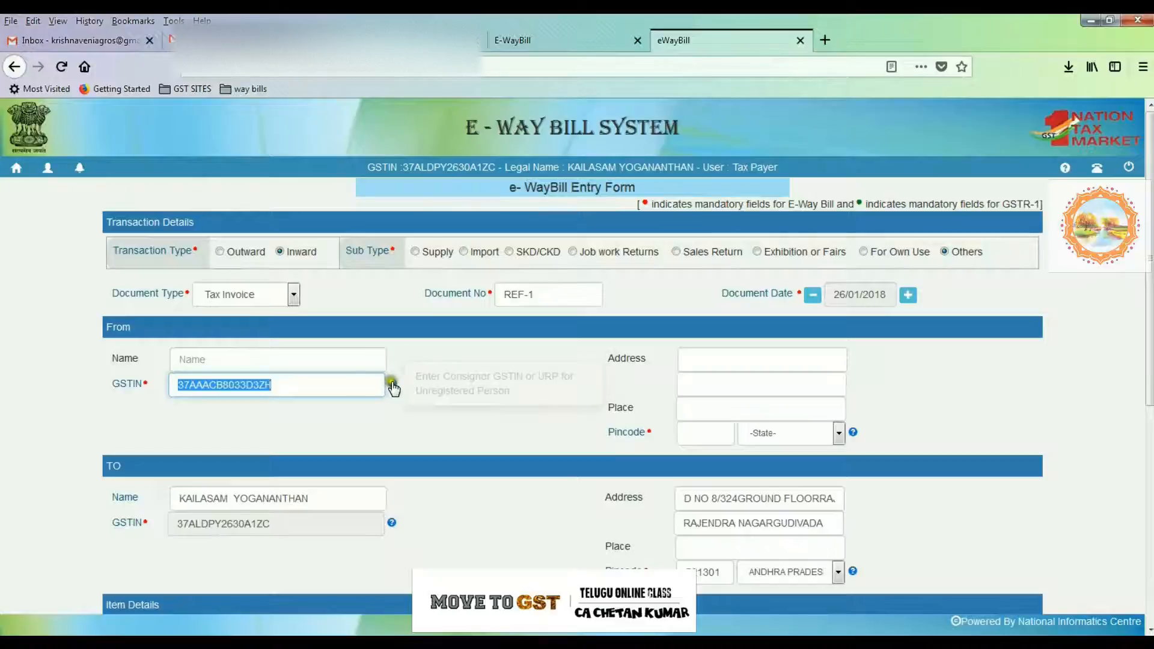
pyautogui.moveTo(393, 387)
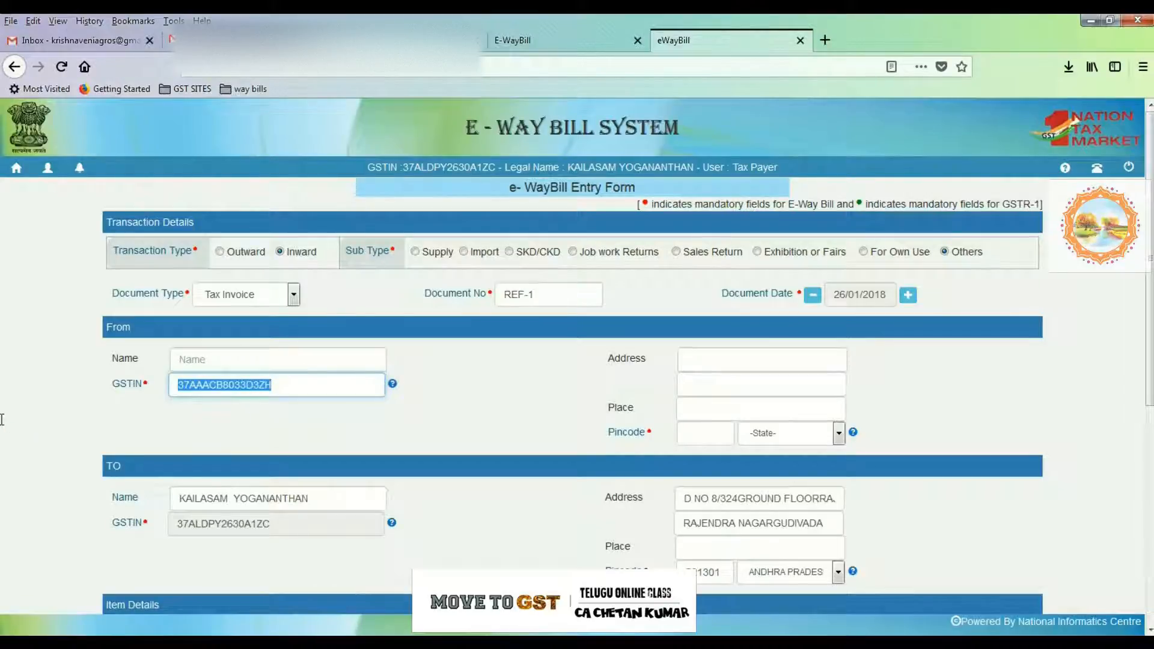
pyautogui.write('URP')
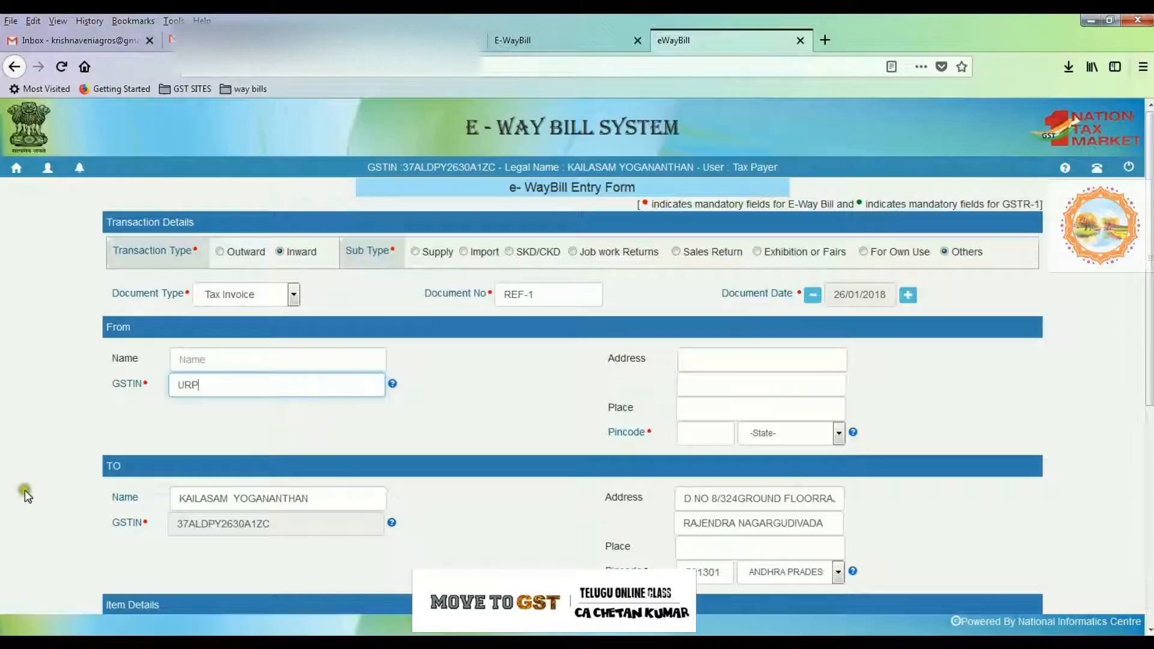
# Step: Enter the consignor's name and the first line of the address in the From section
pyautogui.click(202, 364)
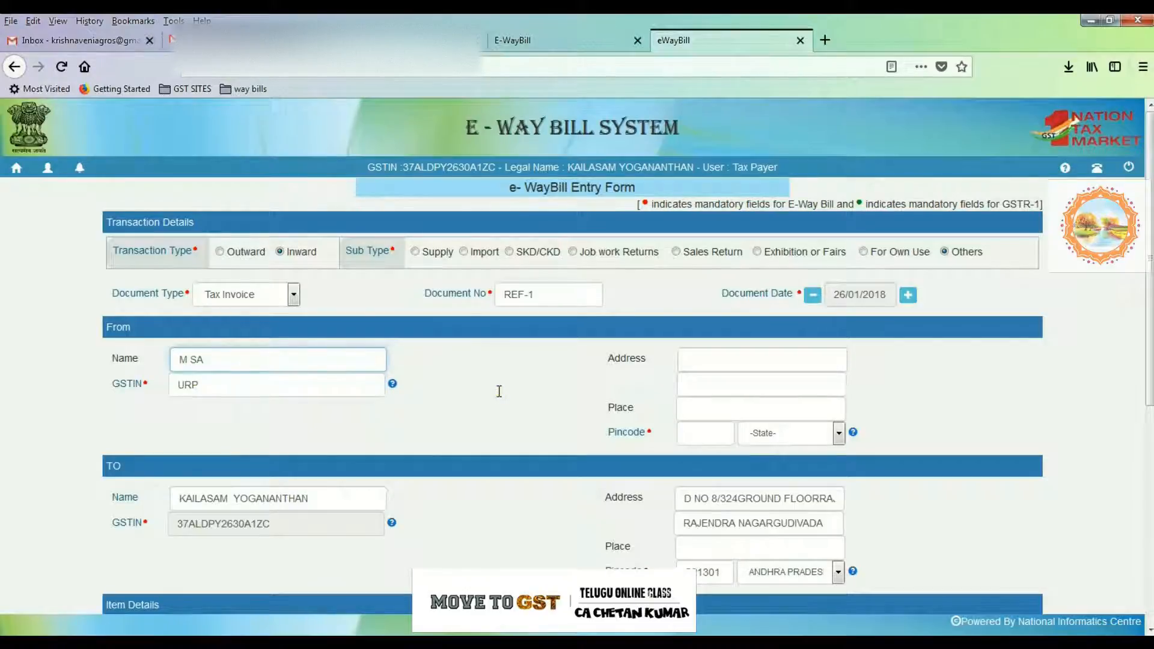
pyautogui.click(579, 376)
pyautogui.click(689, 358)
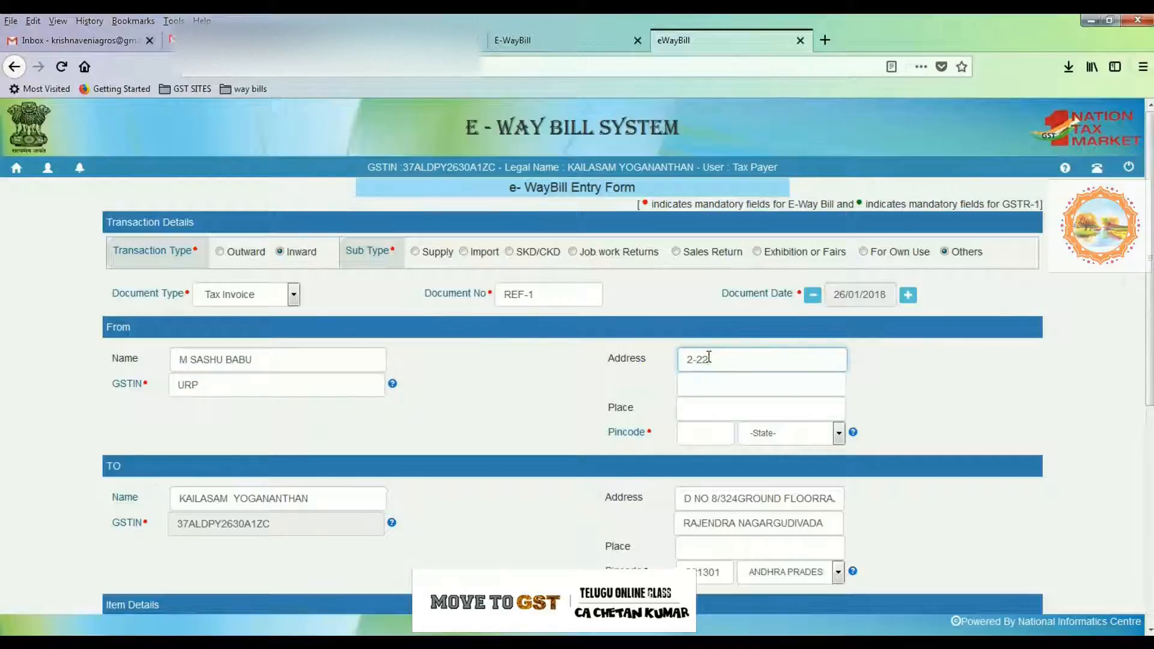
# Step: Fill in the consignor's place and pincode in the From section, and choose Andhra Pradesh as the state
pyautogui.click(721, 408)
pyautogui.write('5')
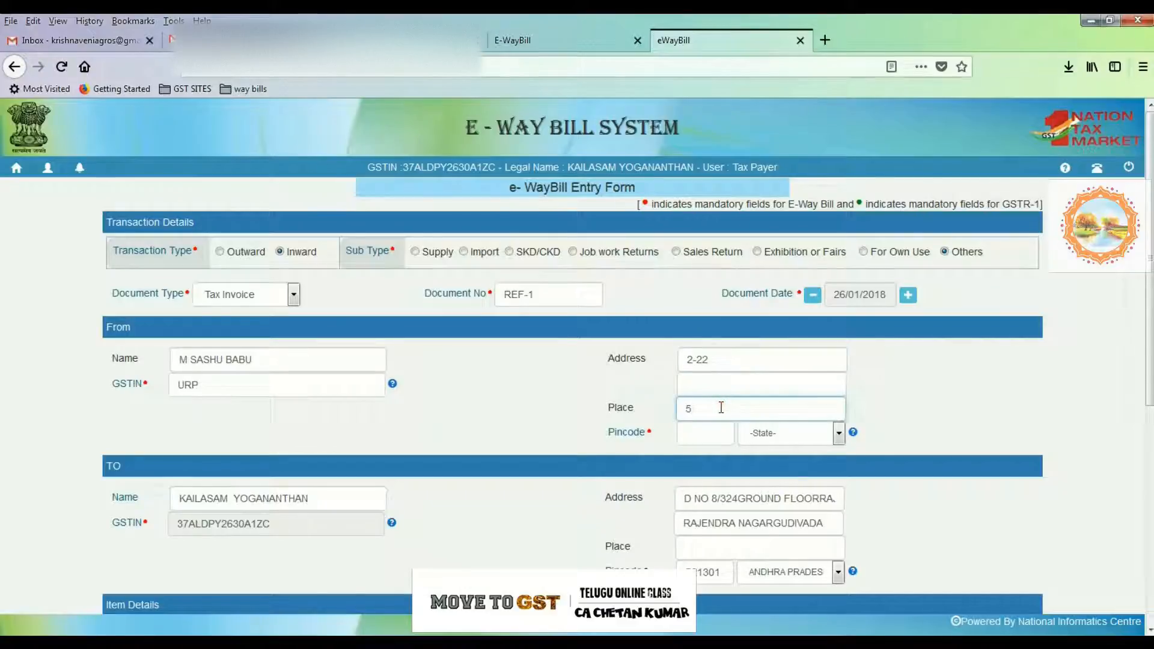
pyautogui.write('UJAYAWADA')
pyautogui.click(715, 433)
pyautogui.write('521301')
pyautogui.click(838, 434)
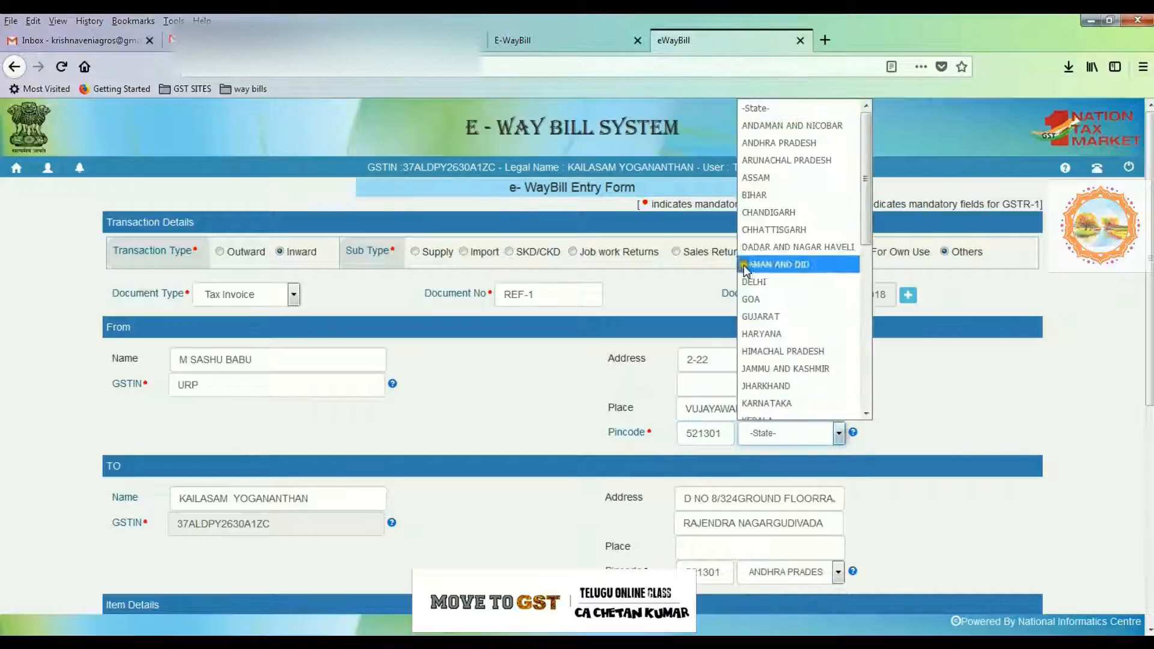
pyautogui.click(790, 142)
pyautogui.scroll(-4, 525, 391)
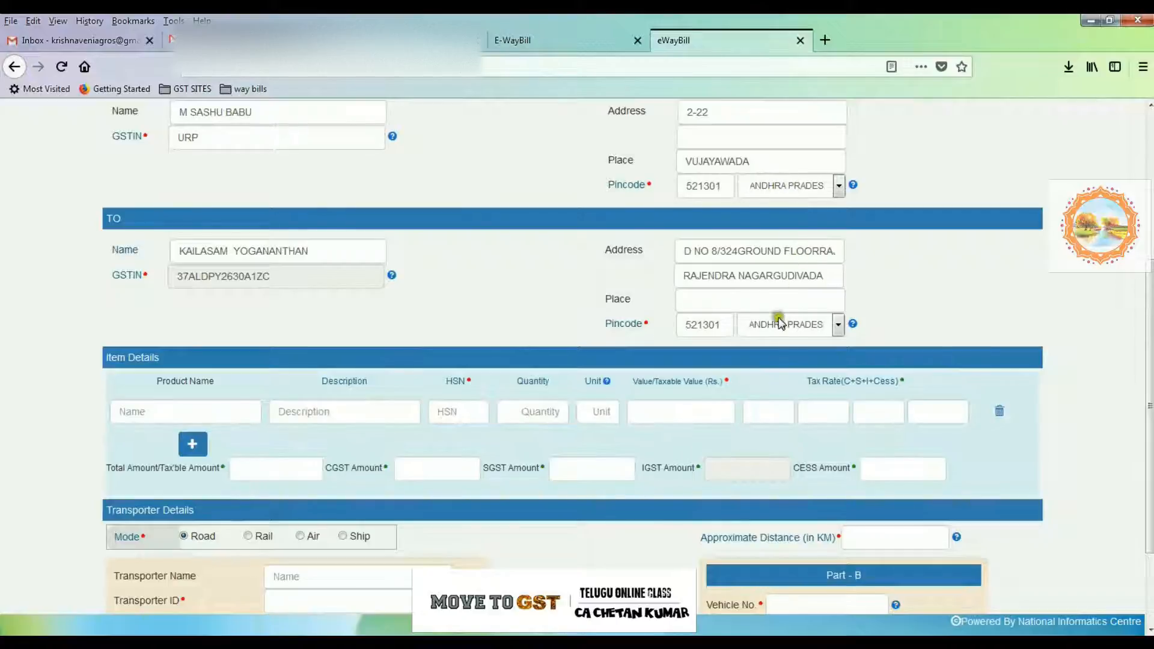
# Step: Enter PENS as the product name and BALL POINT PEN as the description in the first item row
pyautogui.click(187, 412)
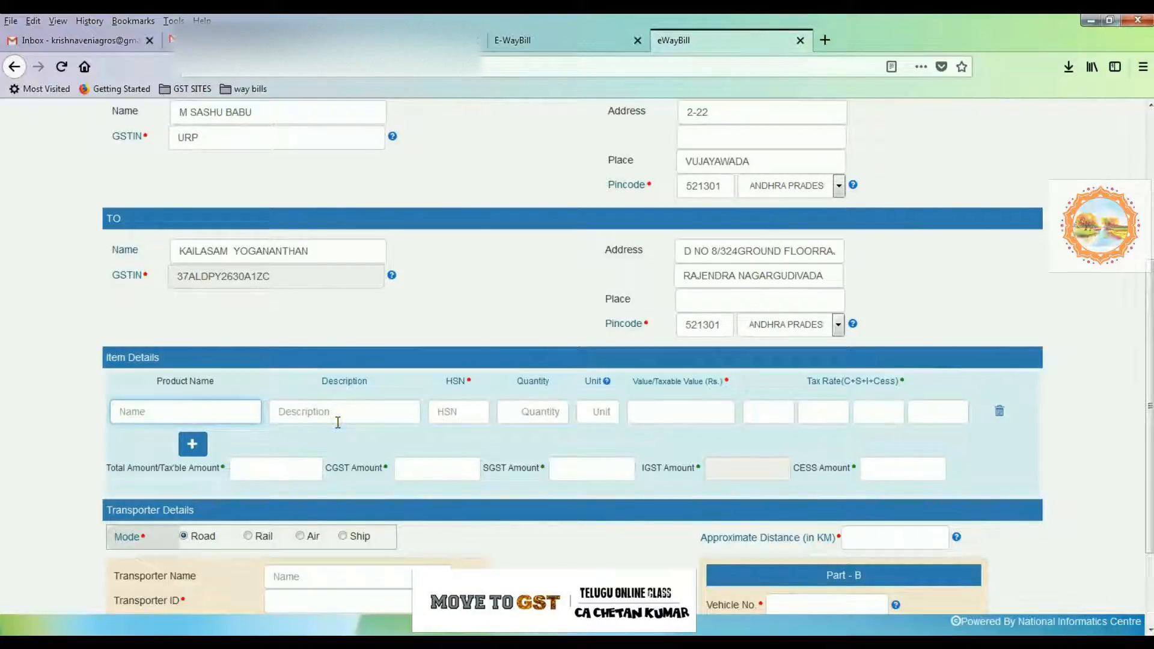
pyautogui.write('PENS')
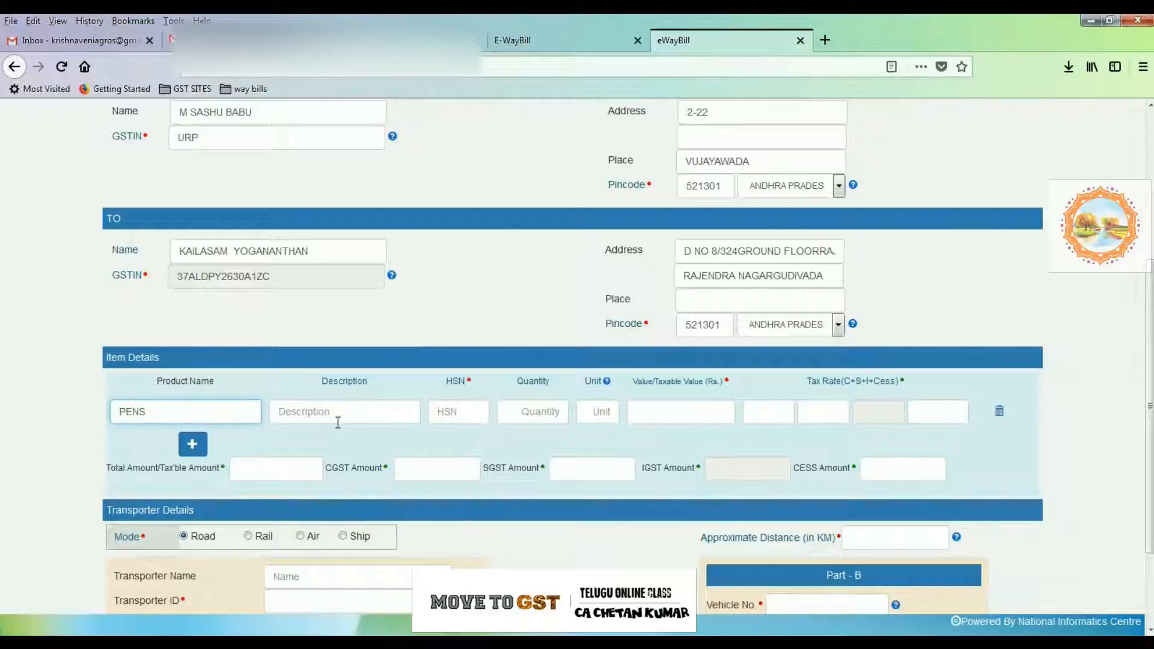
pyautogui.click(337, 420)
pyautogui.write('R')
pyautogui.press('BackSpace')
pyautogui.write('BALL POINT PEN')
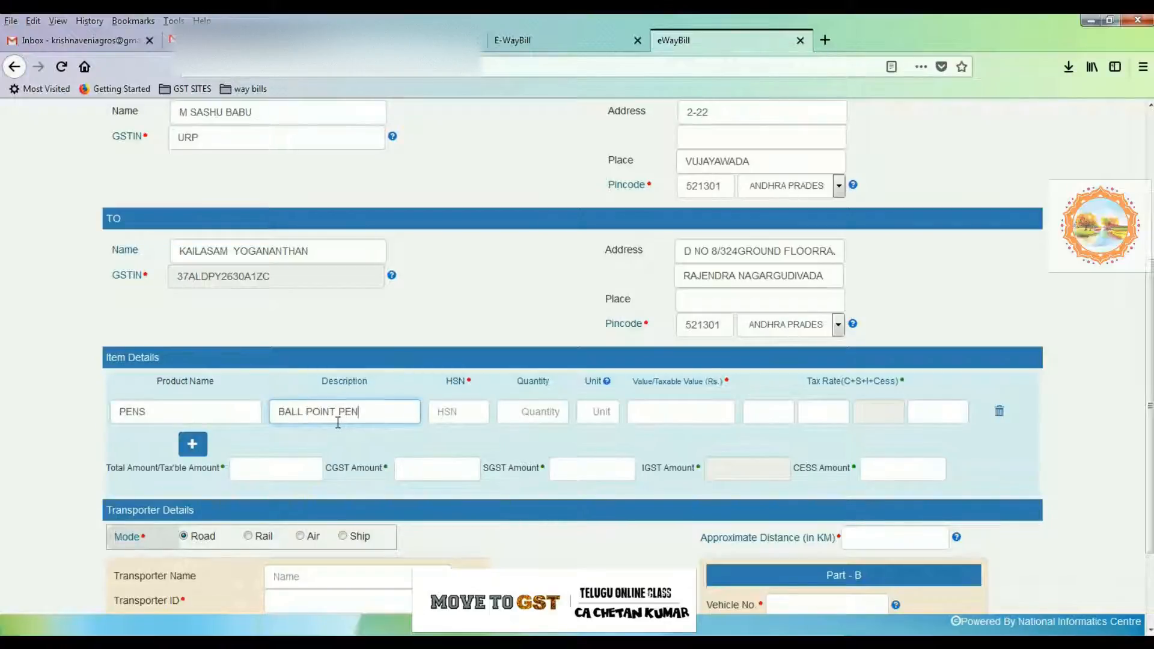
pyautogui.press('Tab')
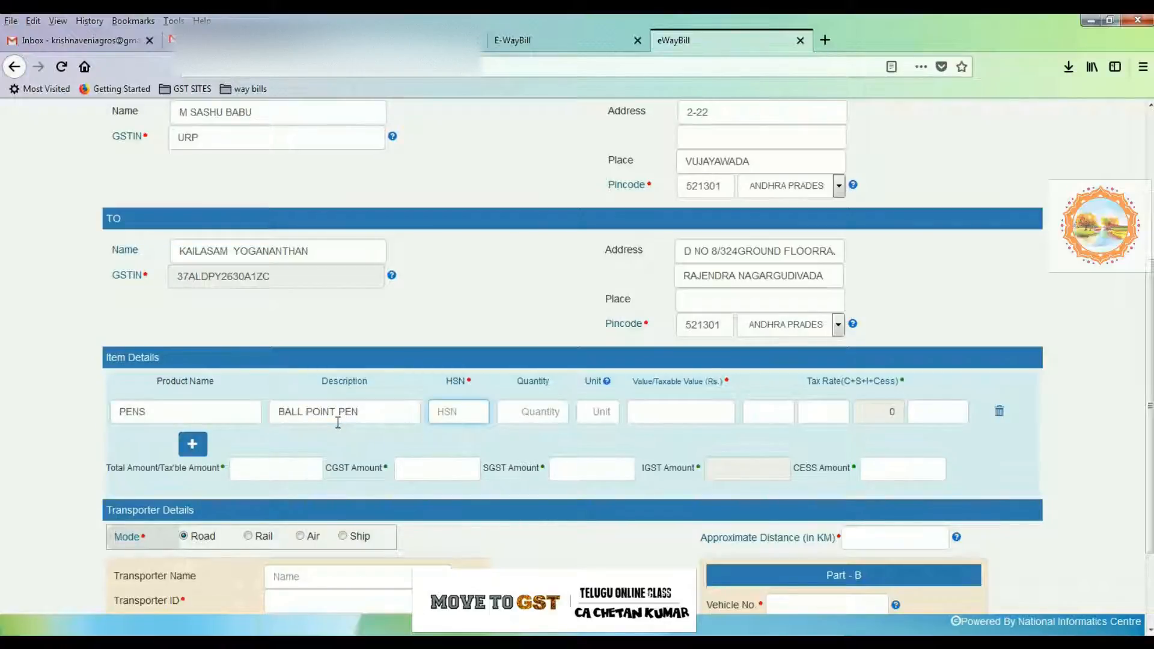
# Step: Set the pens item's HSN to 2351 and its quantity to 25
pyautogui.write('2351')
pyautogui.click(501, 412)
pyautogui.write('25')
# Step: Look up the unit quantity codes, and set the item's unit to NOS and its taxable value to 12500
pyautogui.click(587, 413)
pyautogui.write('NOI')
pyautogui.press('BackSpace')
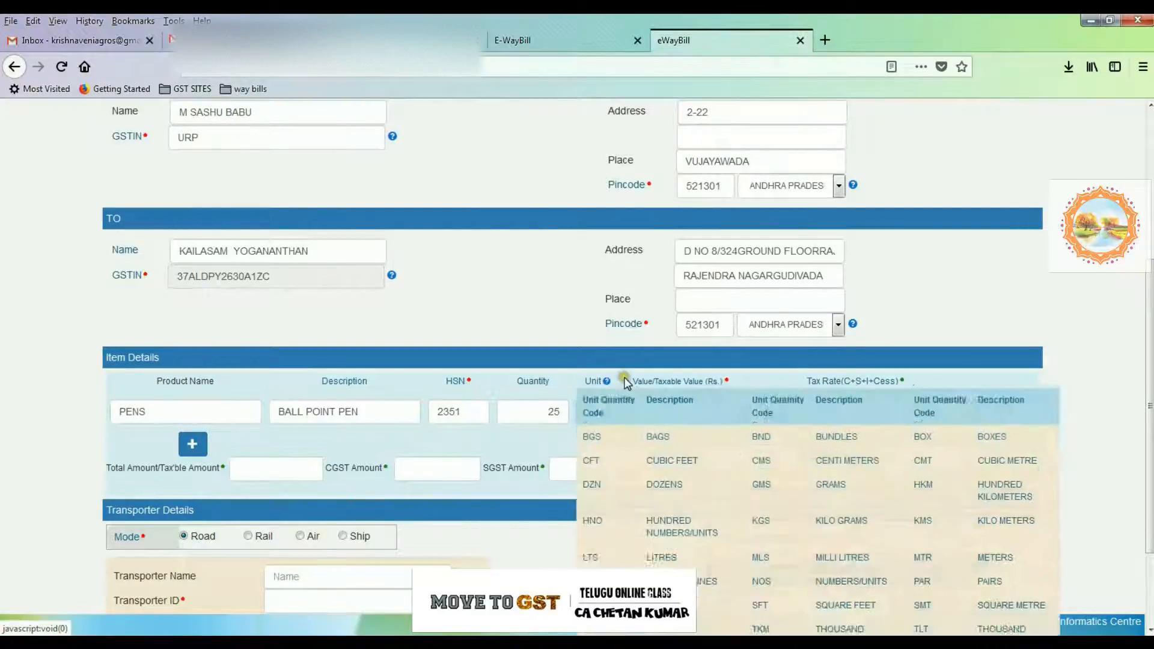
pyautogui.moveTo(608, 385)
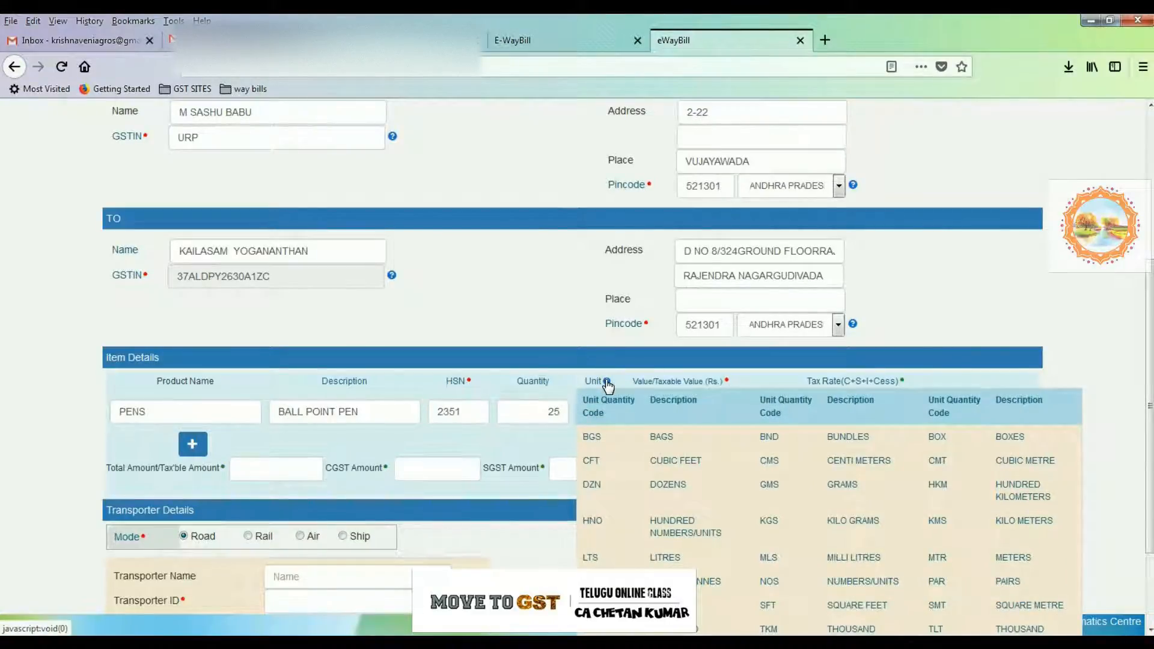
pyautogui.scroll(-3, 608, 386)
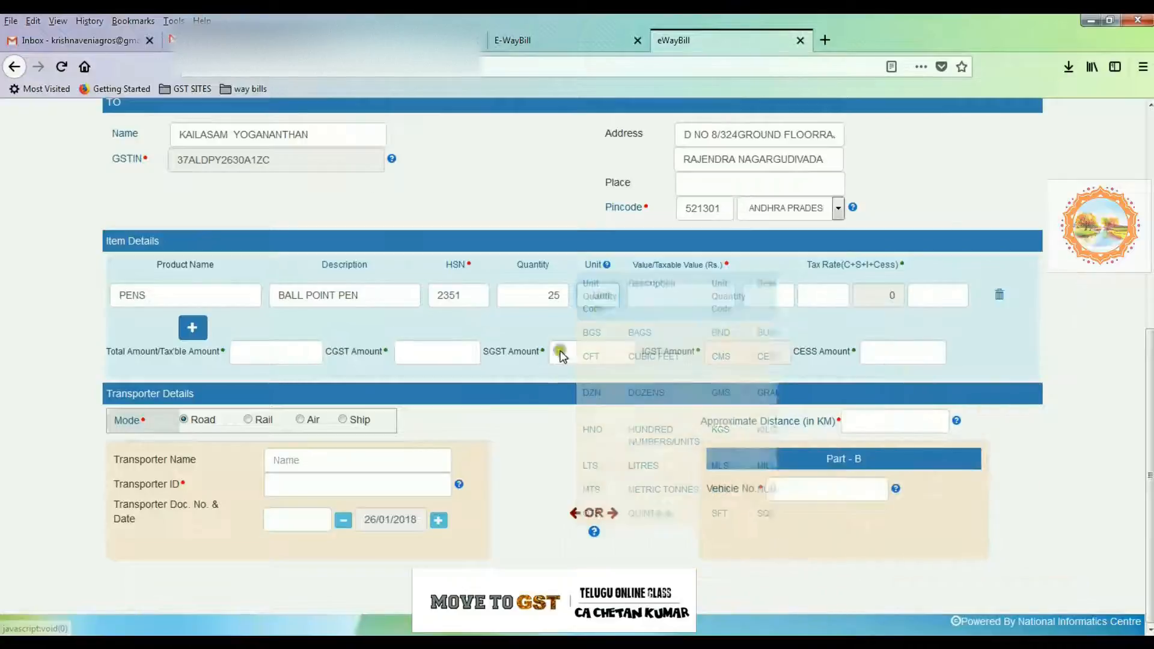
pyautogui.click(610, 293)
pyautogui.write('NOS')
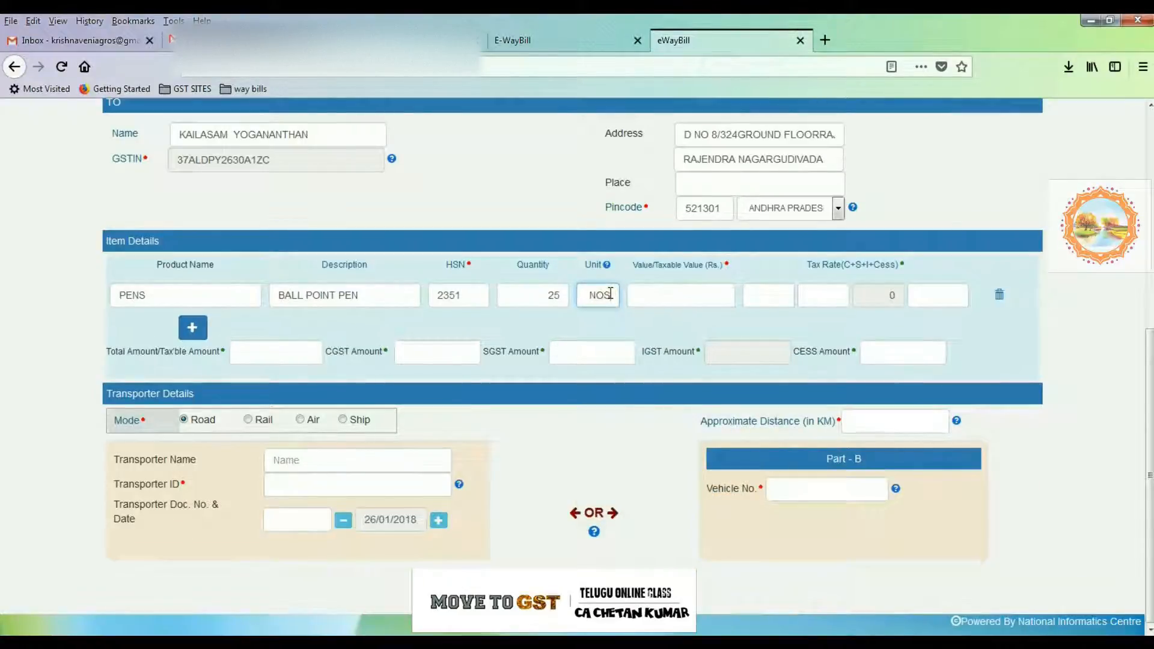
pyautogui.press('Tab')
pyautogui.write('12500')
pyautogui.click(1087, 274)
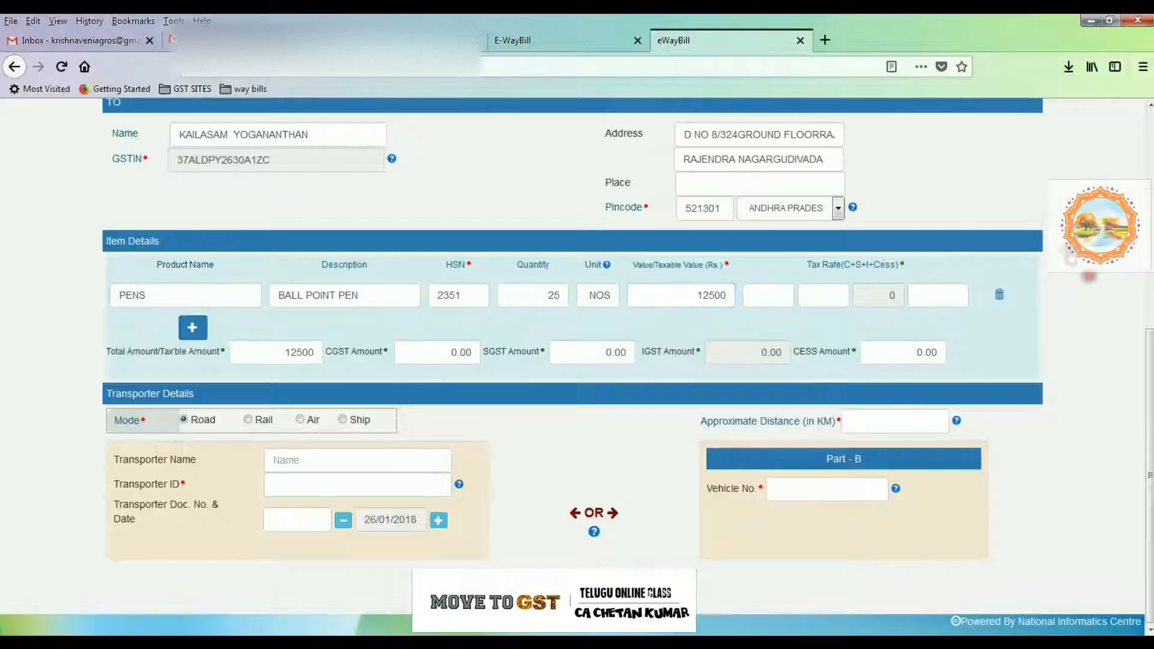
# Step: Try to change the consignor's state in the From section while the item row is filled in
pyautogui.scroll(2, 748, 414)
pyautogui.scroll(4, 743, 408)
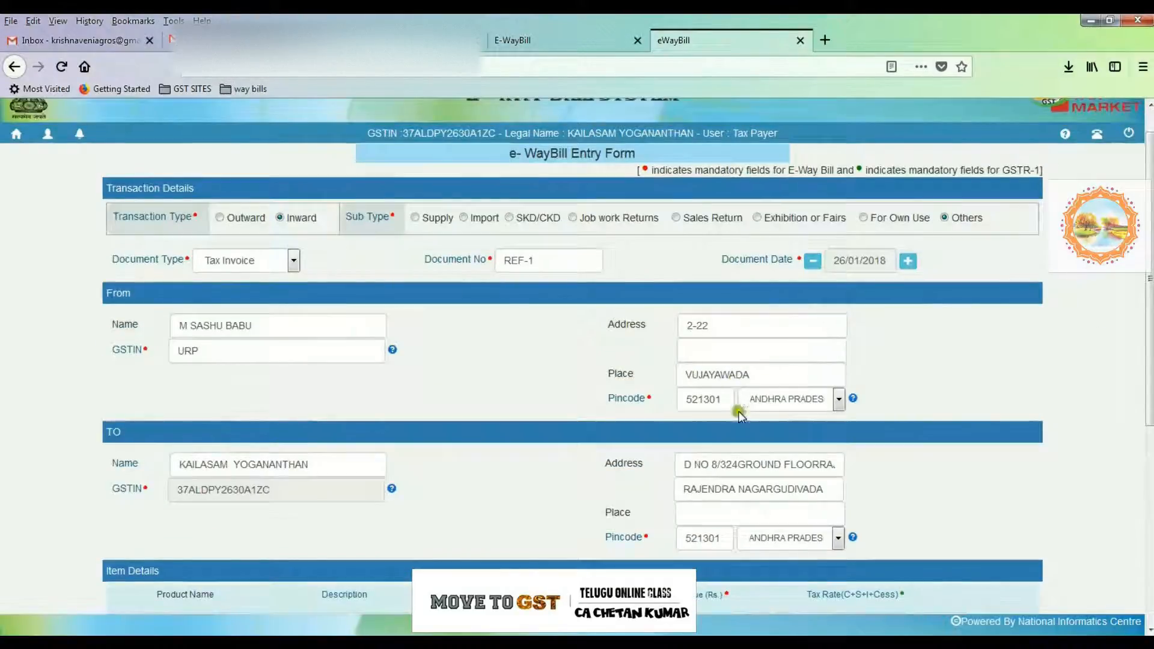
pyautogui.scroll(-4, 801, 536)
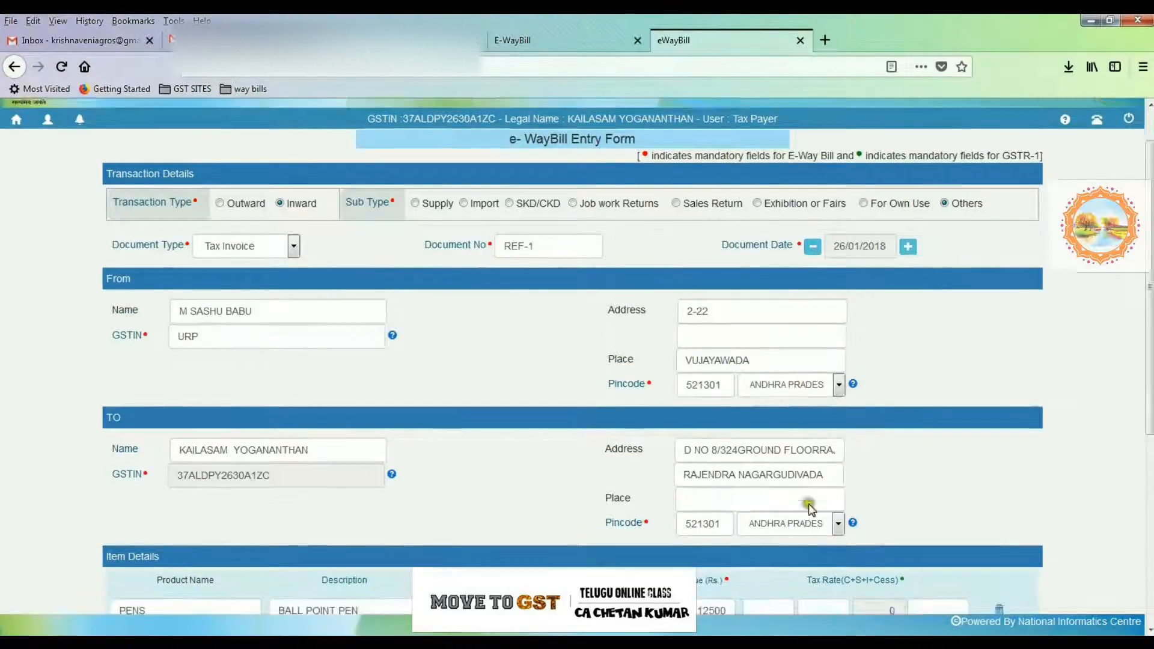
pyautogui.scroll(3, 860, 352)
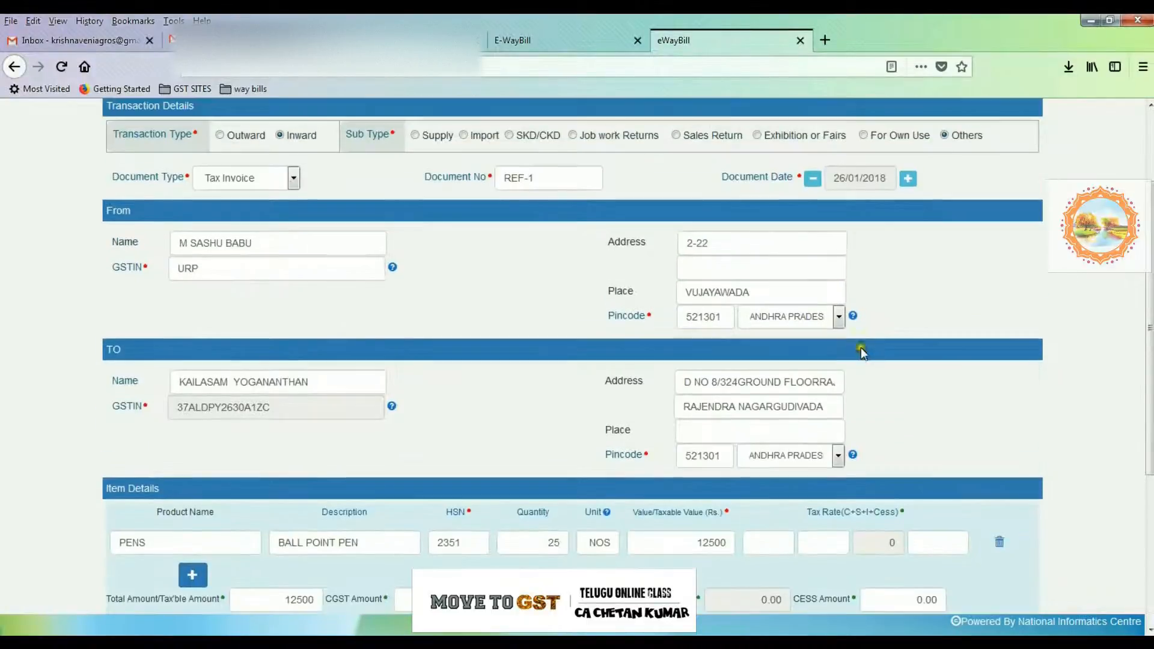
pyautogui.click(840, 318)
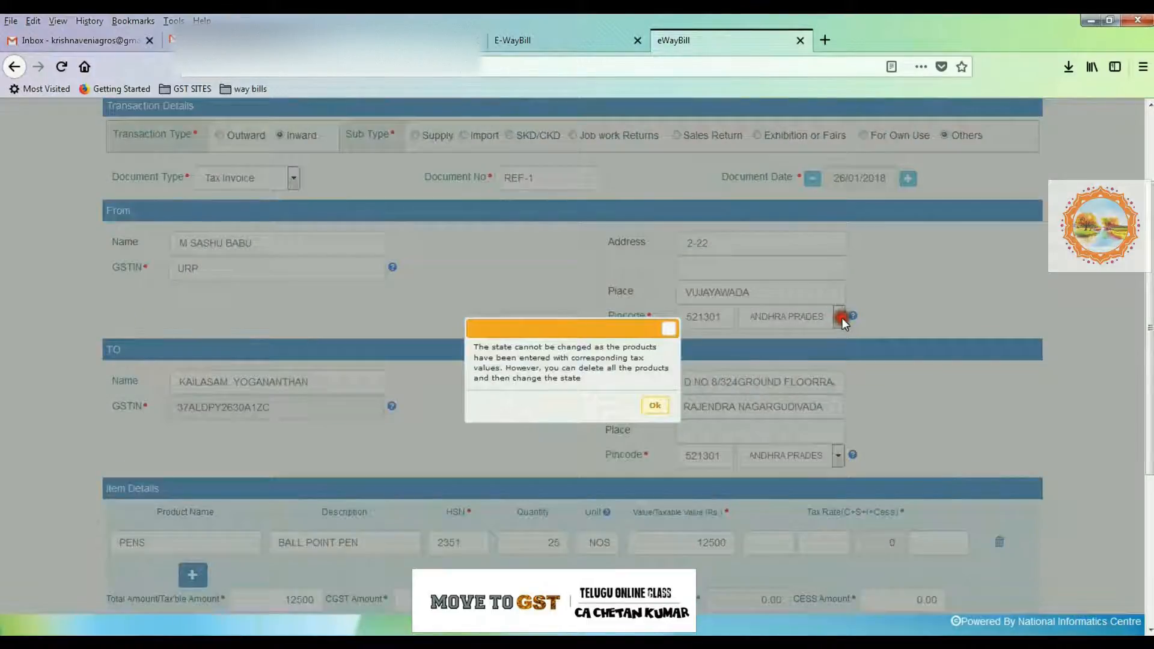
pyautogui.click(652, 404)
pyautogui.scroll(-2, 935, 476)
pyautogui.click(838, 234)
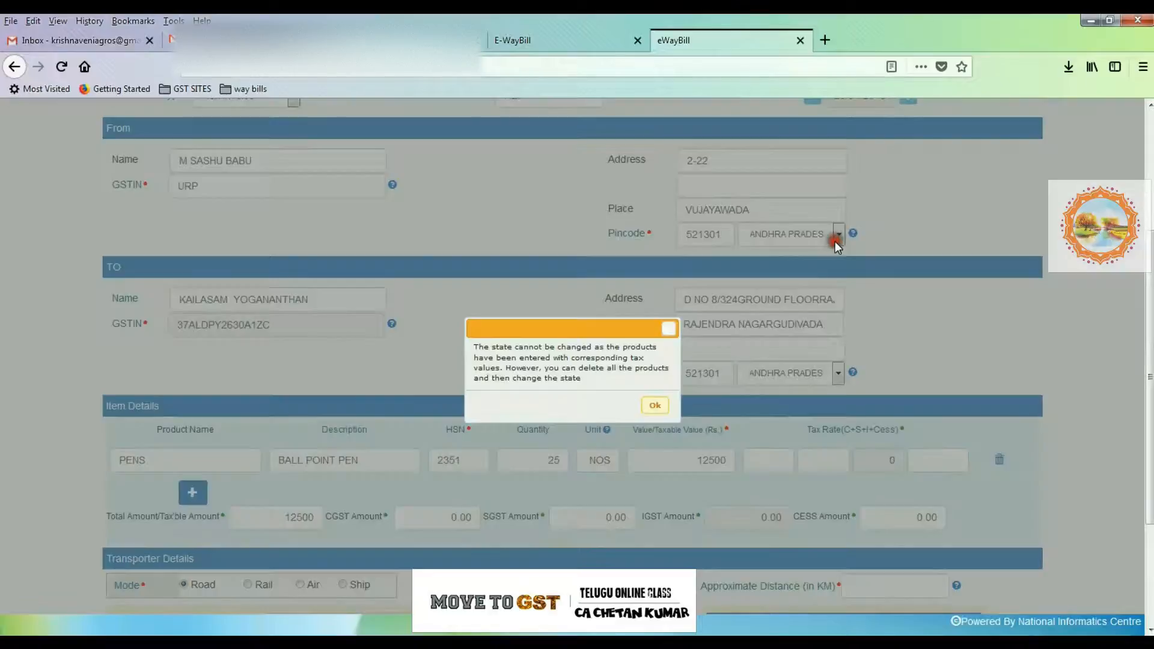
pyautogui.click(666, 328)
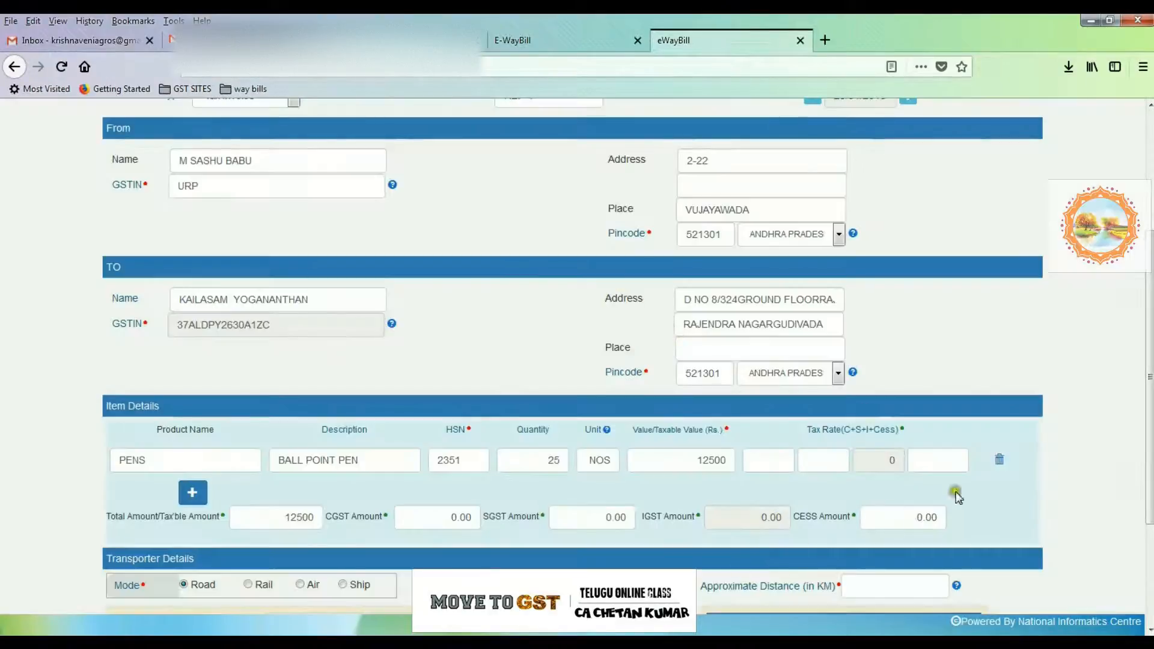
# Step: Delete the entered item and change the consignor's state in the From section to Telangana
pyautogui.click(998, 466)
pyautogui.click(839, 234)
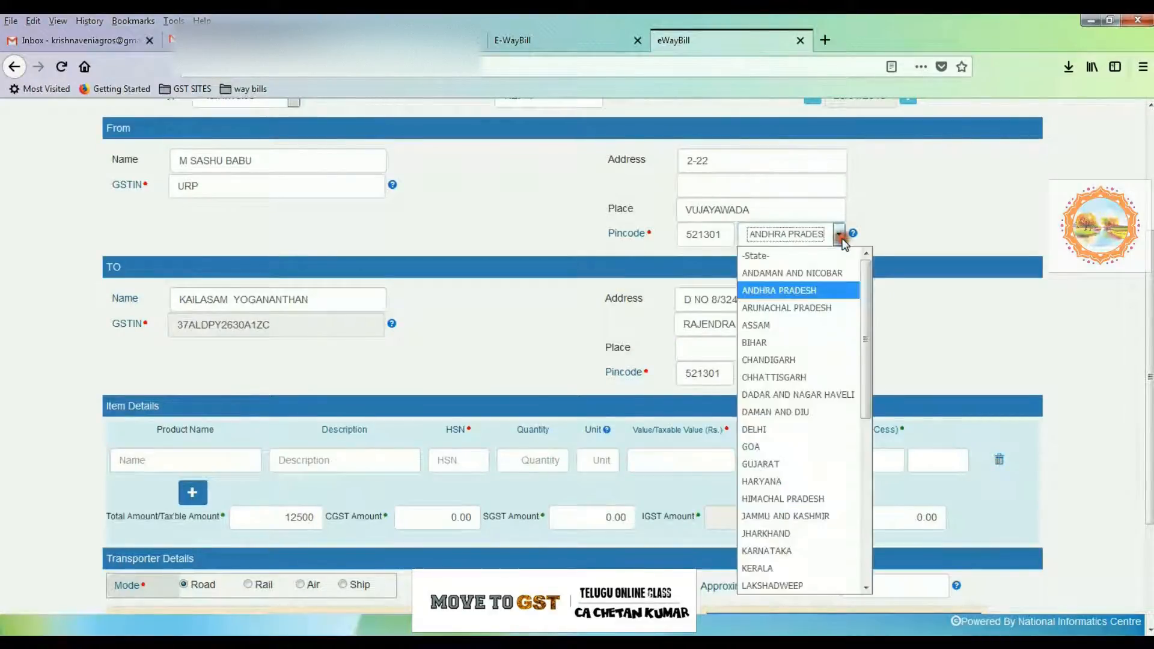
pyautogui.scroll(-4, 778, 474)
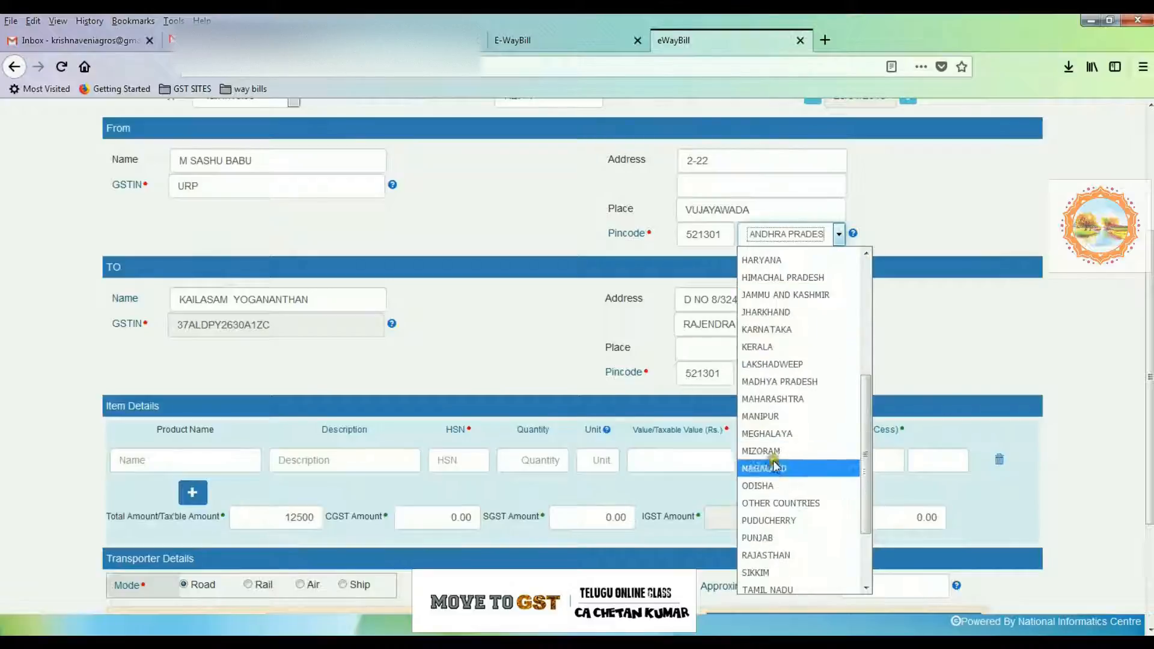
pyautogui.scroll(-1, 760, 588)
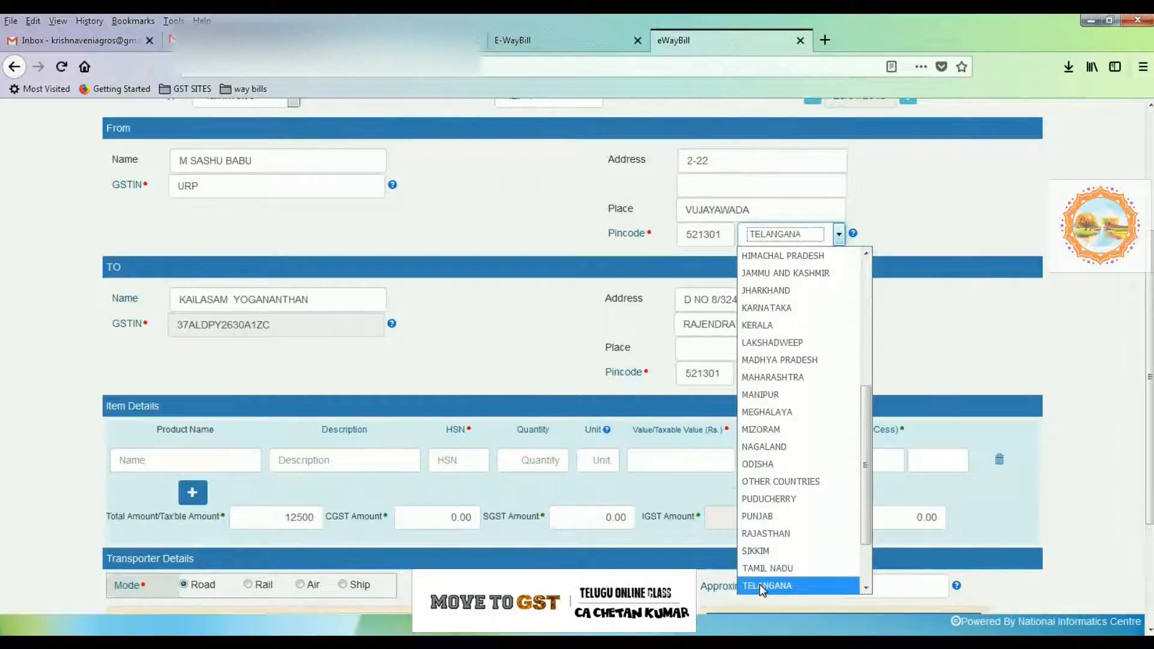
pyautogui.click(760, 585)
# Step: Enter PEN as the product name and BALL POINT PENS as the description in the empty item row
pyautogui.click(157, 464)
pyautogui.write('BRAN')
pyautogui.press('Tab')
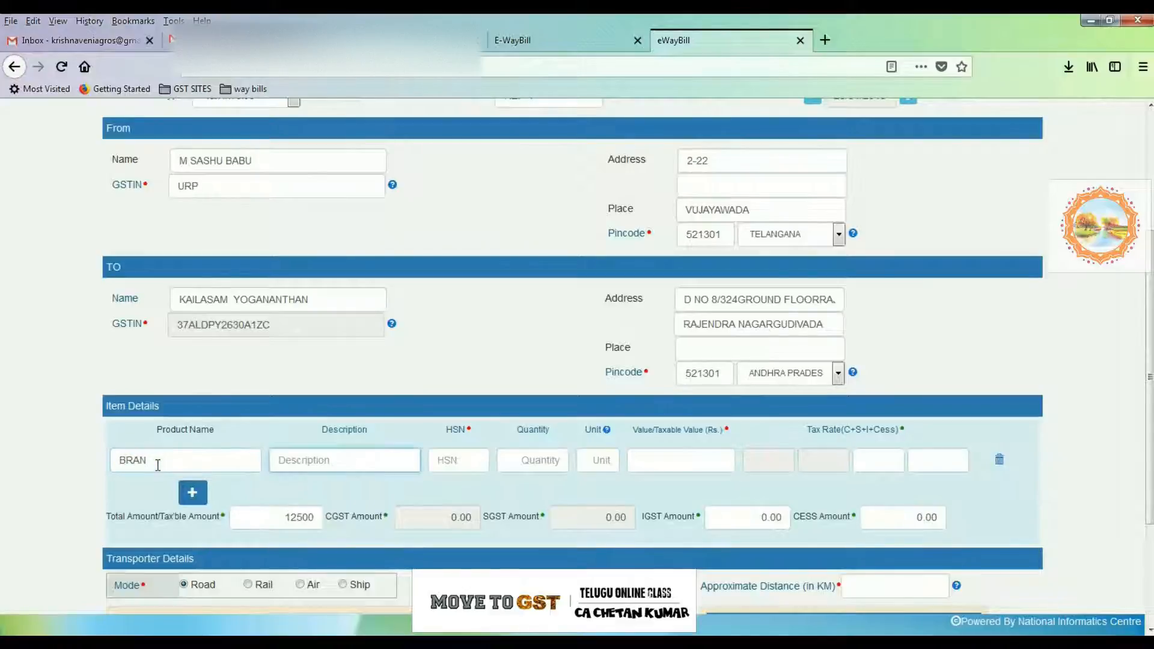
pyautogui.click(274, 458)
pyautogui.doubleClick(142, 466)
pyautogui.write('PEN')
pyautogui.press('Tab')
pyautogui.click(369, 464)
pyautogui.write('BALL POINT')
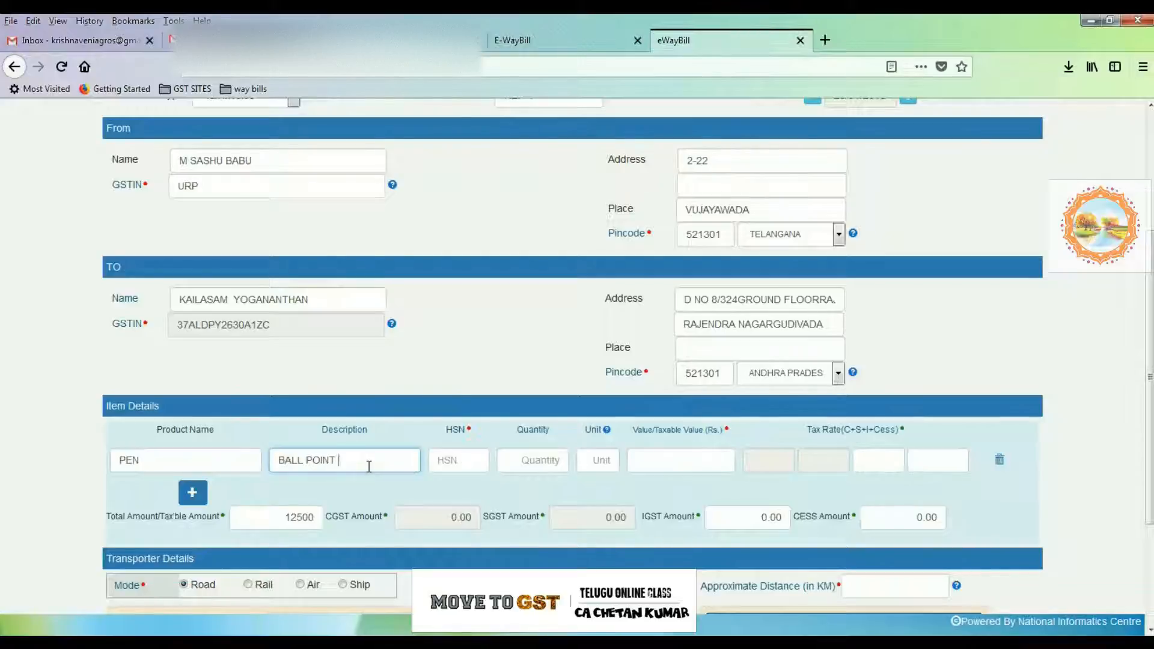
# Step: Fill in the pen item with HSN 2351, quantity 15, unit NOS and taxable value 125000
pyautogui.press('Tab')
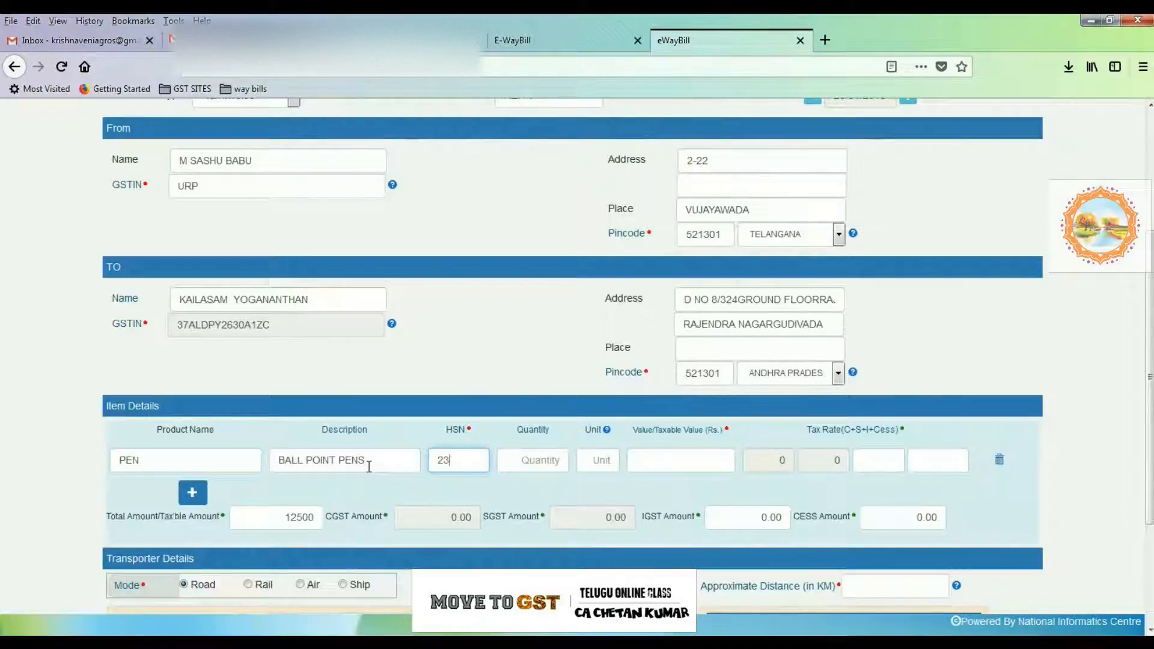
pyautogui.press('Tab')
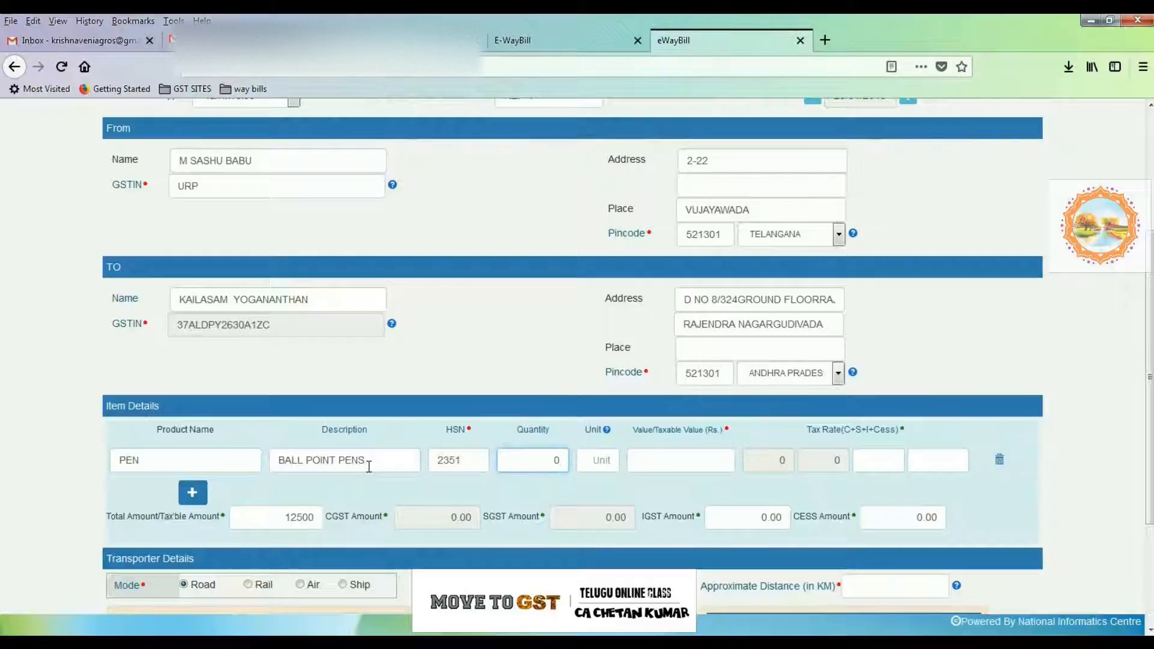
pyautogui.press('Tab')
pyautogui.press('Tab')
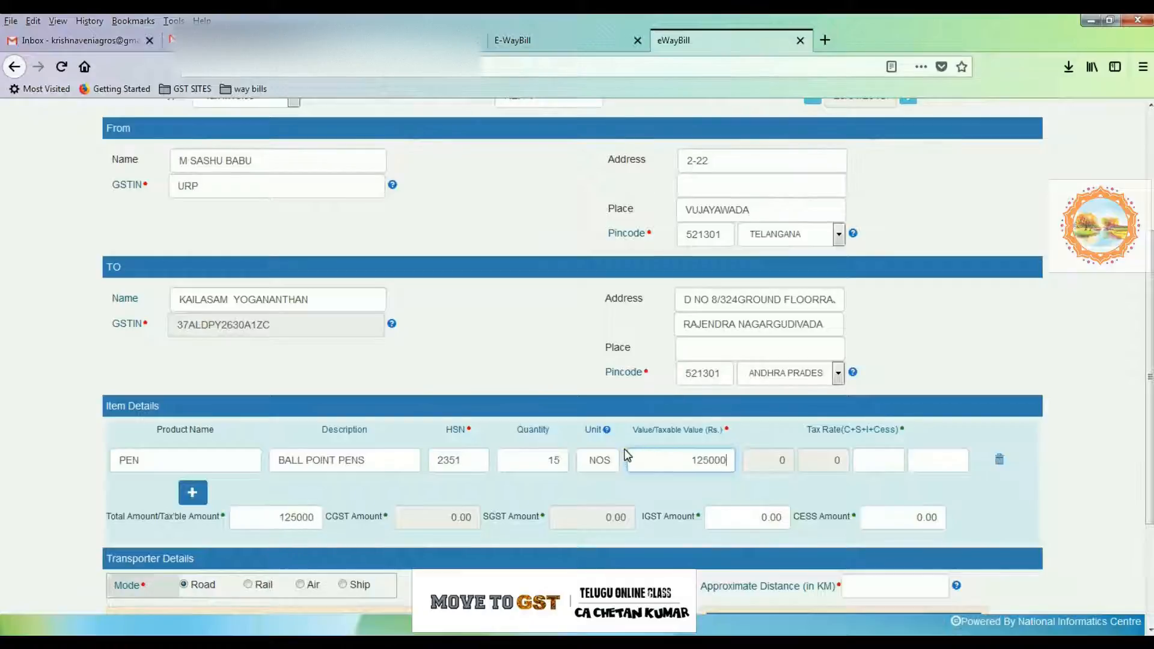
# Step: Set the pen item's IGST rate to 5
pyautogui.click(879, 457)
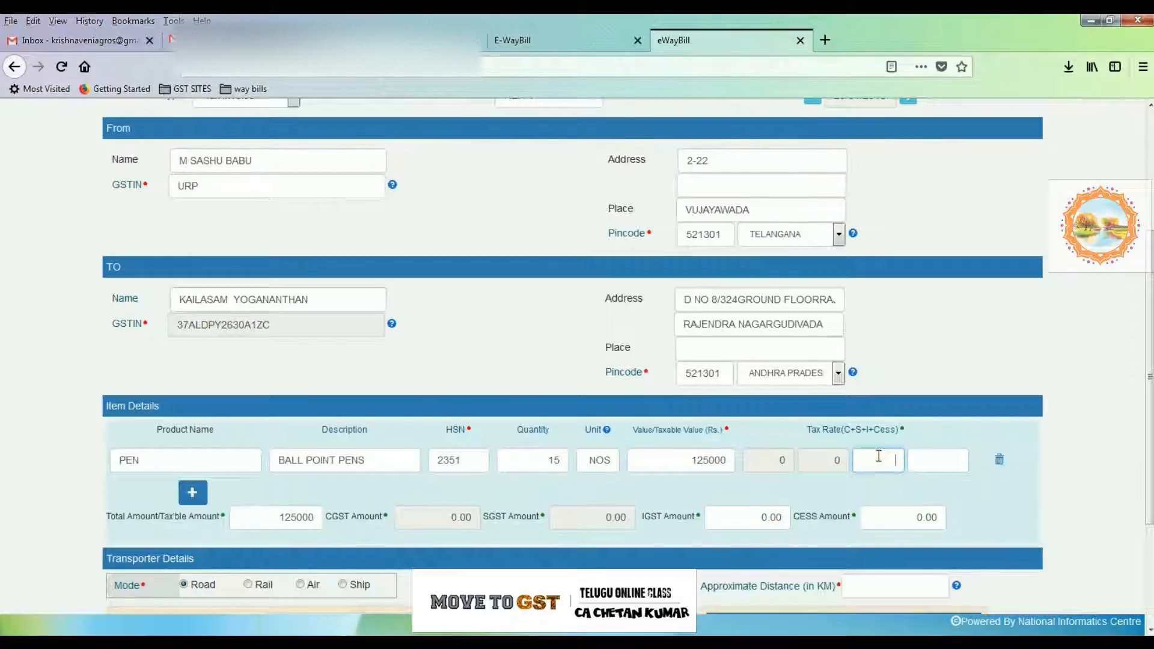
pyautogui.click(884, 461)
pyautogui.moveTo(874, 464); pyautogui.dragTo(917, 457)
pyautogui.moveTo(899, 464); pyautogui.dragTo(837, 460)
pyautogui.write('5')
pyautogui.click(1024, 491)
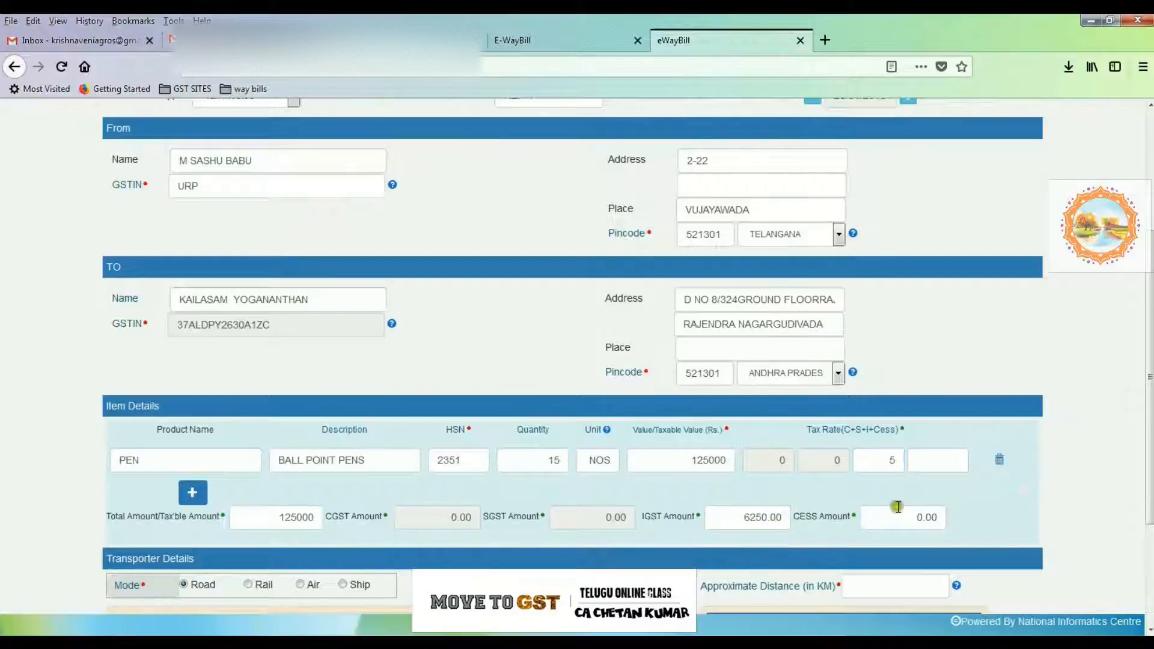
# Step: Set both the IGST rate and the cess rate of the pen item to 0
pyautogui.doubleClick(870, 451)
pyautogui.write('0')
pyautogui.click(998, 523)
pyautogui.click(921, 458)
pyautogui.write('0')
pyautogui.click(997, 510)
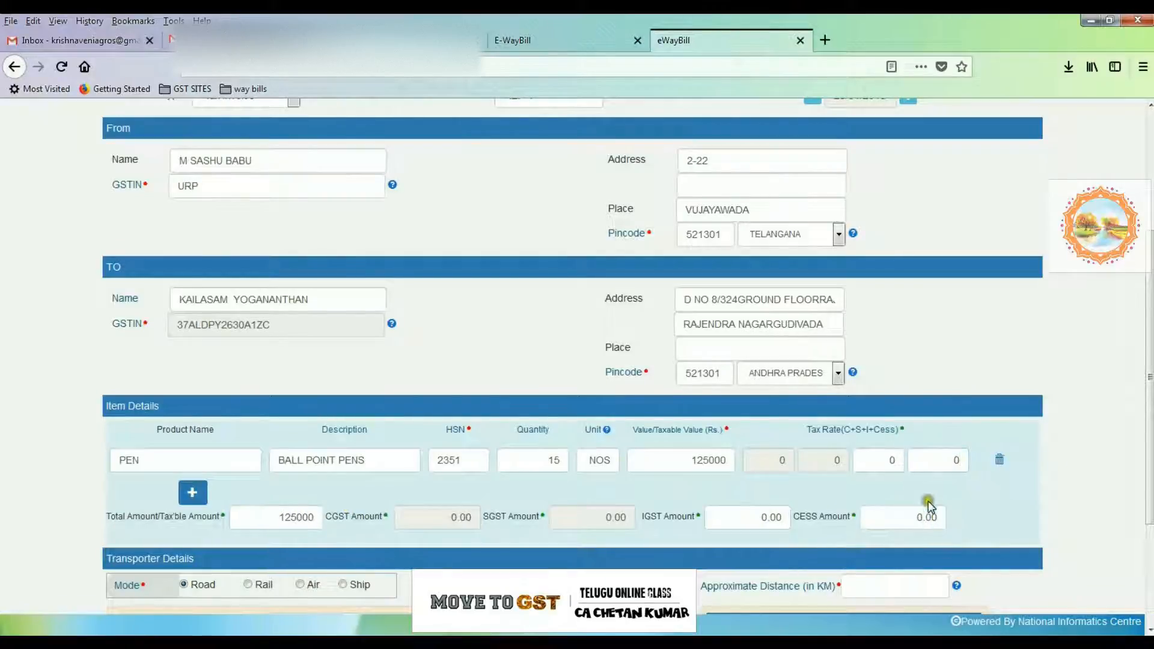
# Step: Keep Road as the transport mode and enter an approximate distance of 450 km in the Transporter Details
pyautogui.scroll(-2, 610, 488)
pyautogui.scroll(-1, 610, 488)
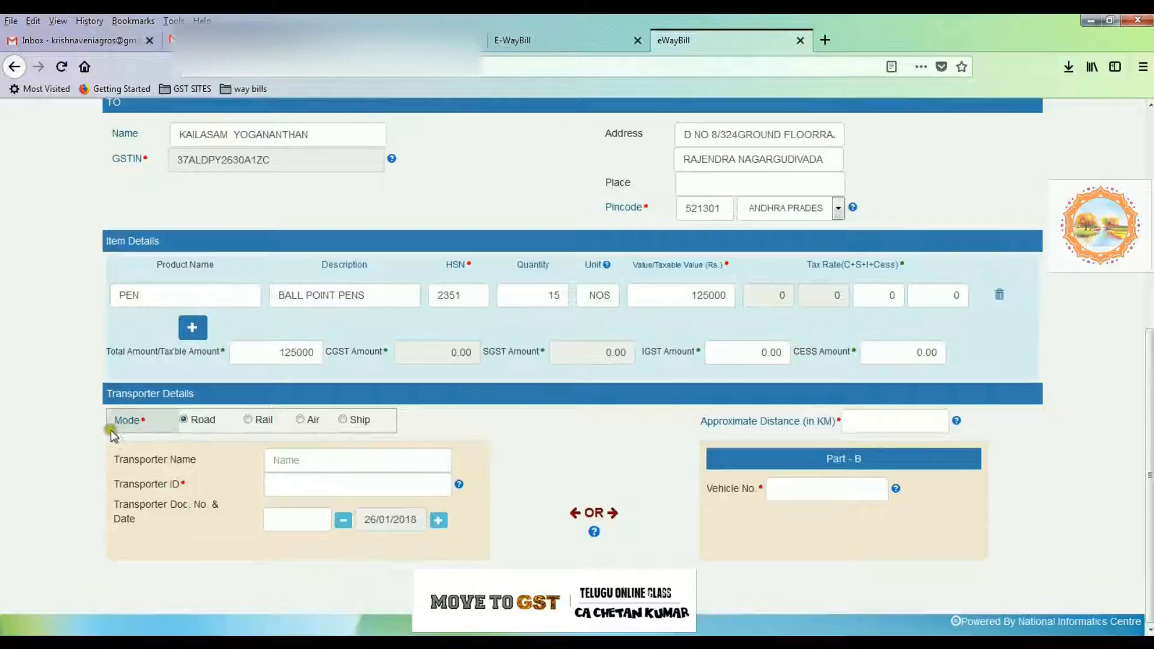
pyautogui.click(183, 420)
pyautogui.click(184, 420)
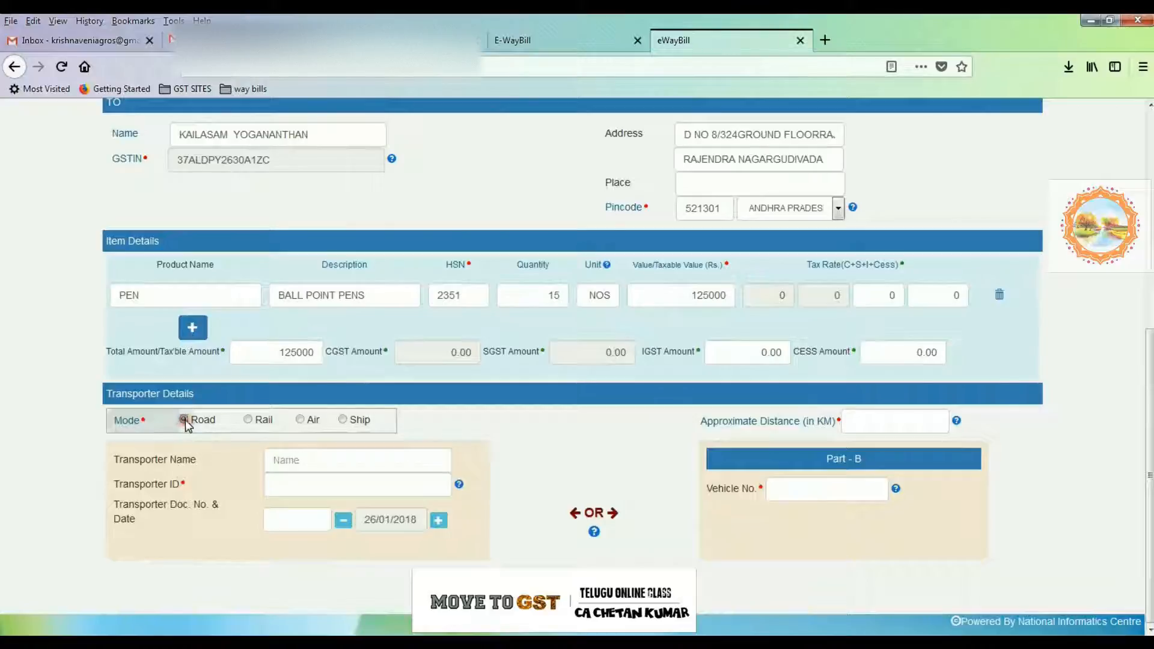
pyautogui.click(868, 421)
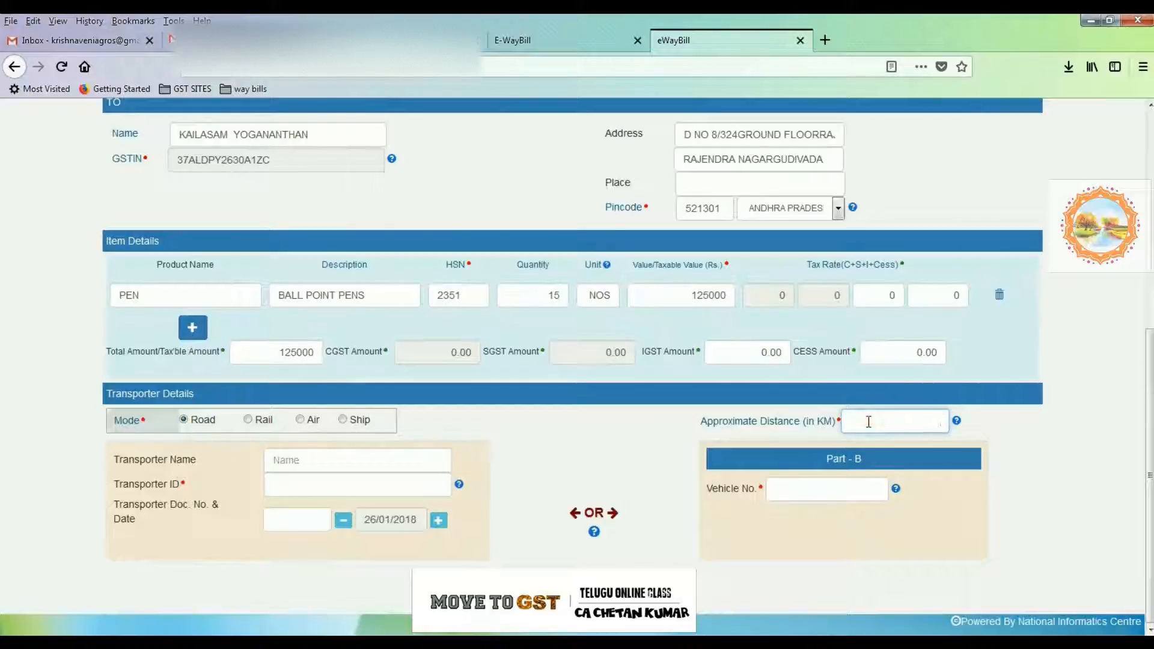
pyautogui.click(1069, 434)
# Step: Replace the consignor's place in the From section with HYDERABAD
pyautogui.scroll(5, 601, 425)
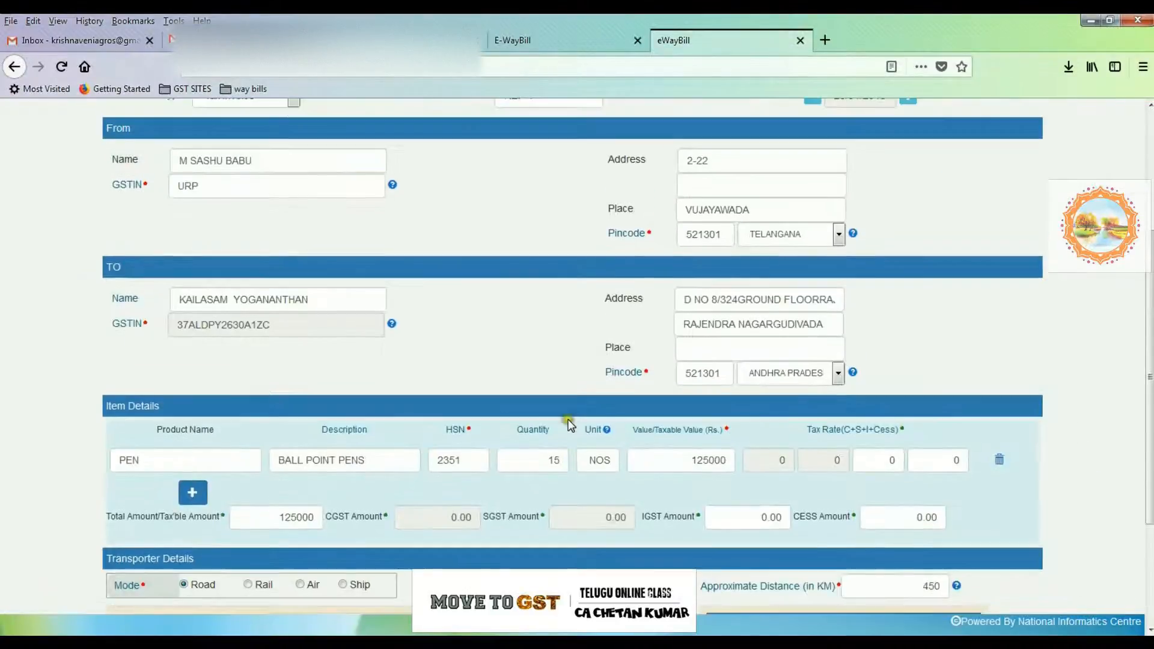
pyautogui.doubleClick(778, 293)
pyautogui.write('HYDERABAD')
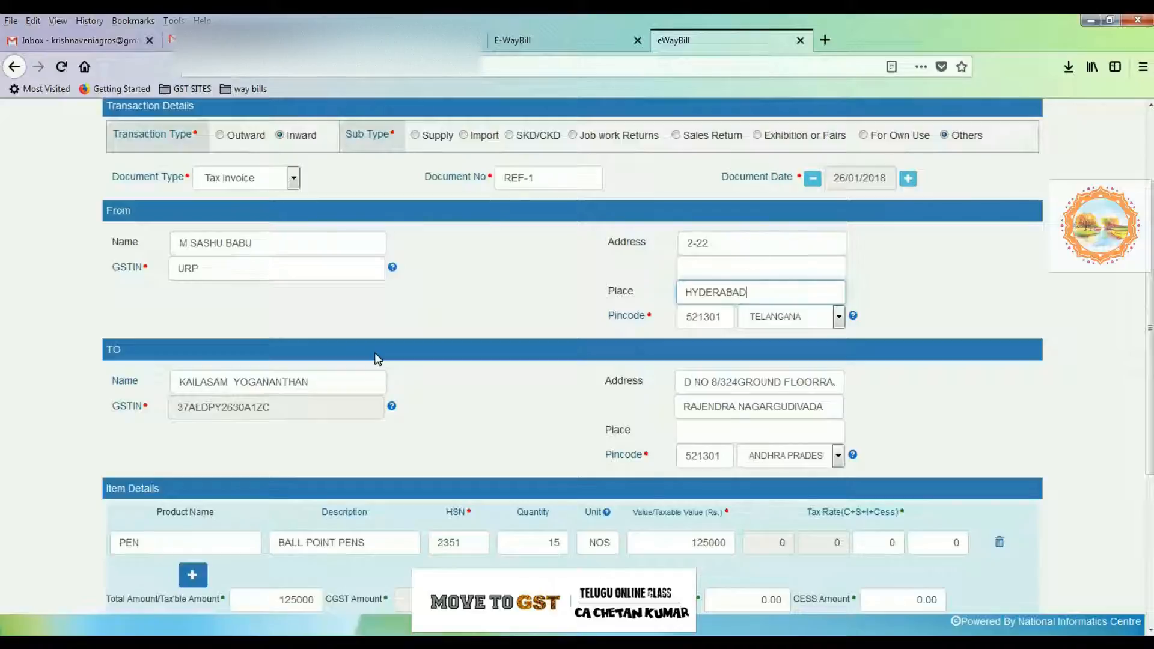
pyautogui.click(1085, 354)
# Step: Enter the vehicle's registration number in Part B of the Transporter Details
pyautogui.scroll(-4, 927, 390)
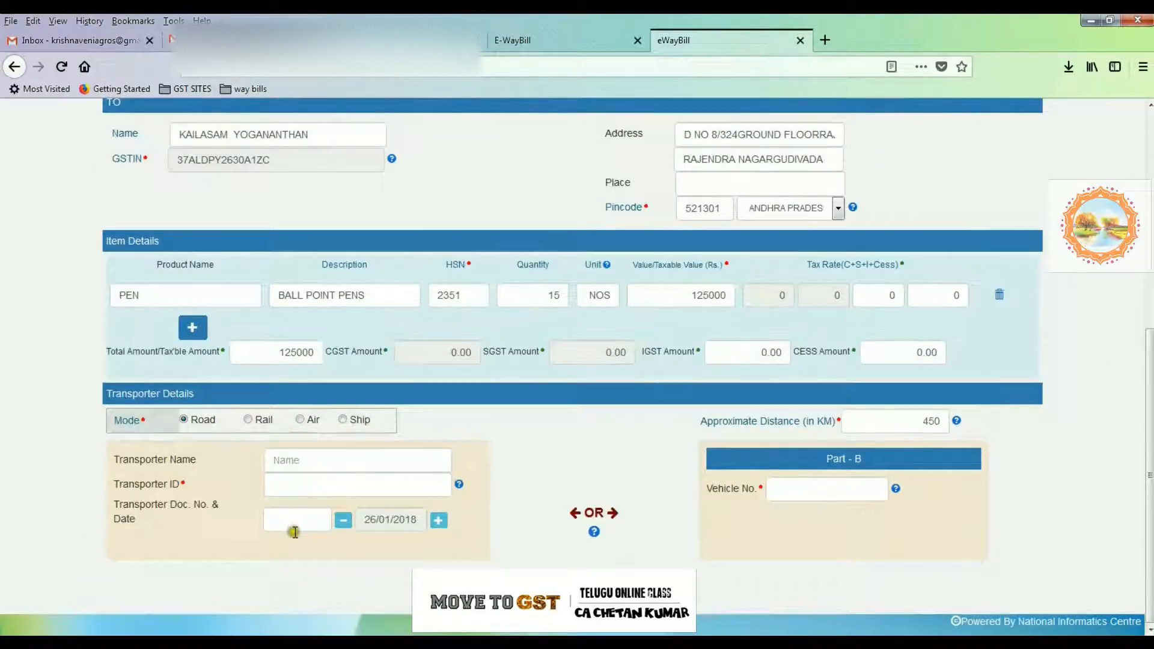
pyautogui.click(807, 496)
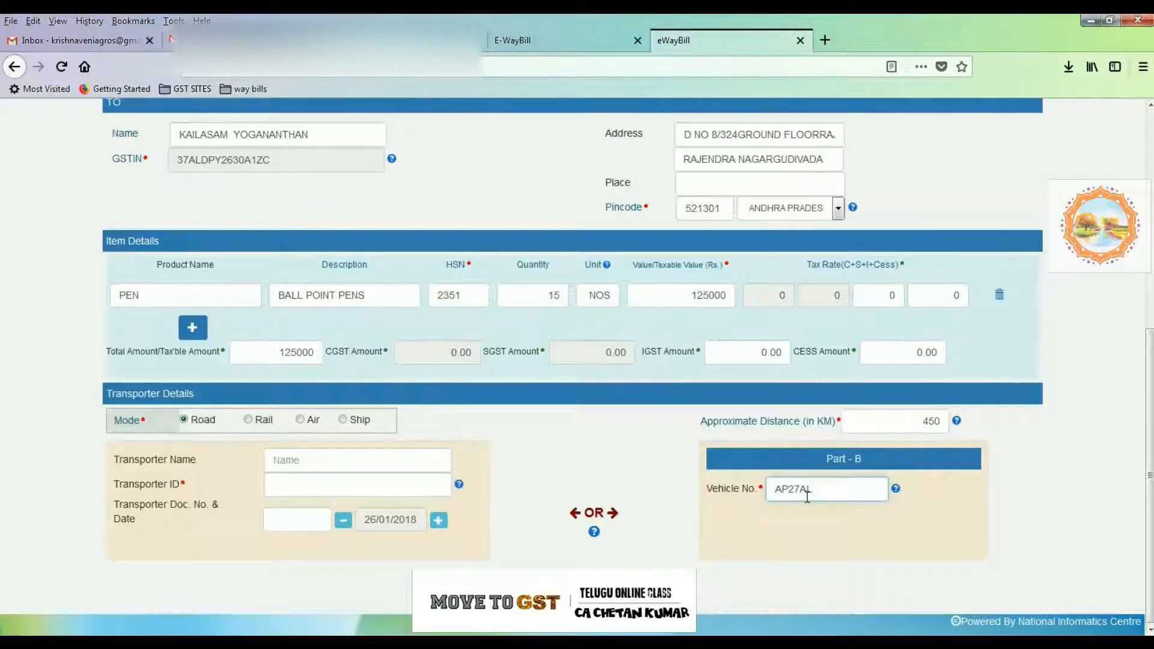
pyautogui.click(1037, 546)
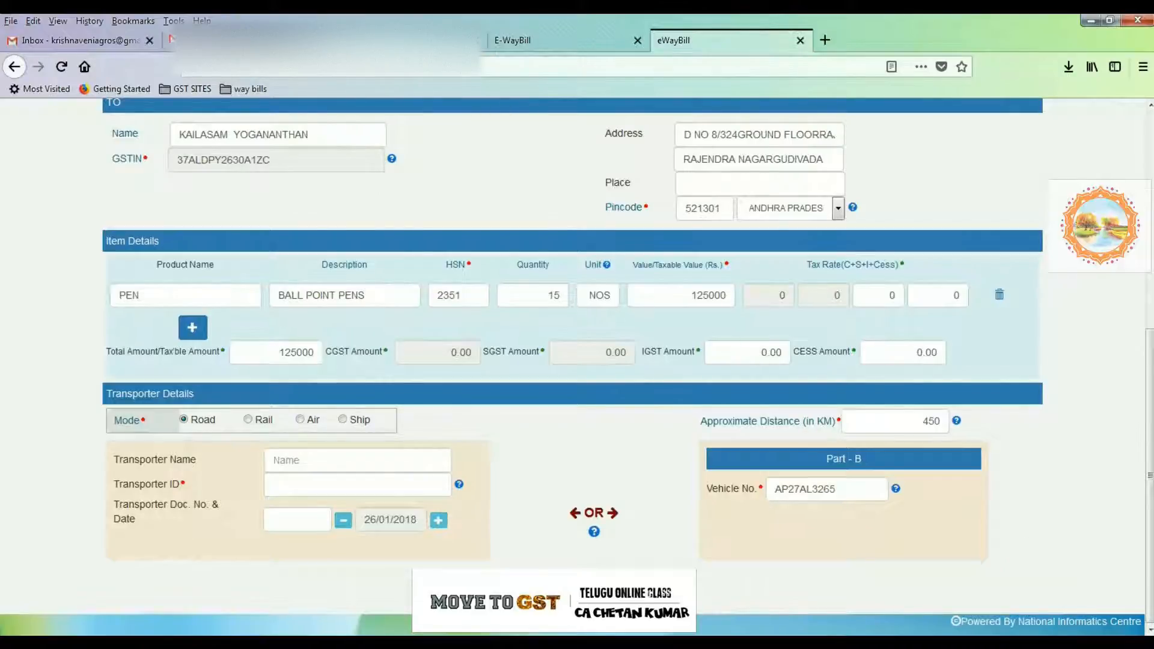
pyautogui.scroll(5, 523, 480)
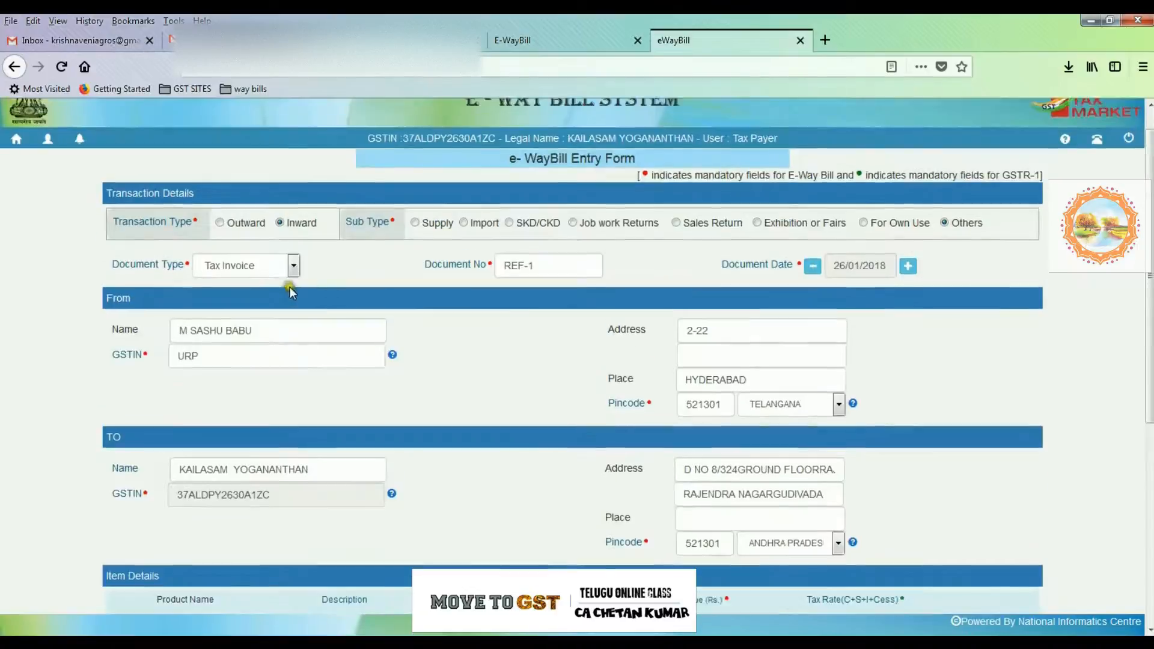
# Step: Review the filled e-Way Bill entry form from the transaction details down to the transporter details and Part B
pyautogui.scroll(-2, 382, 573)
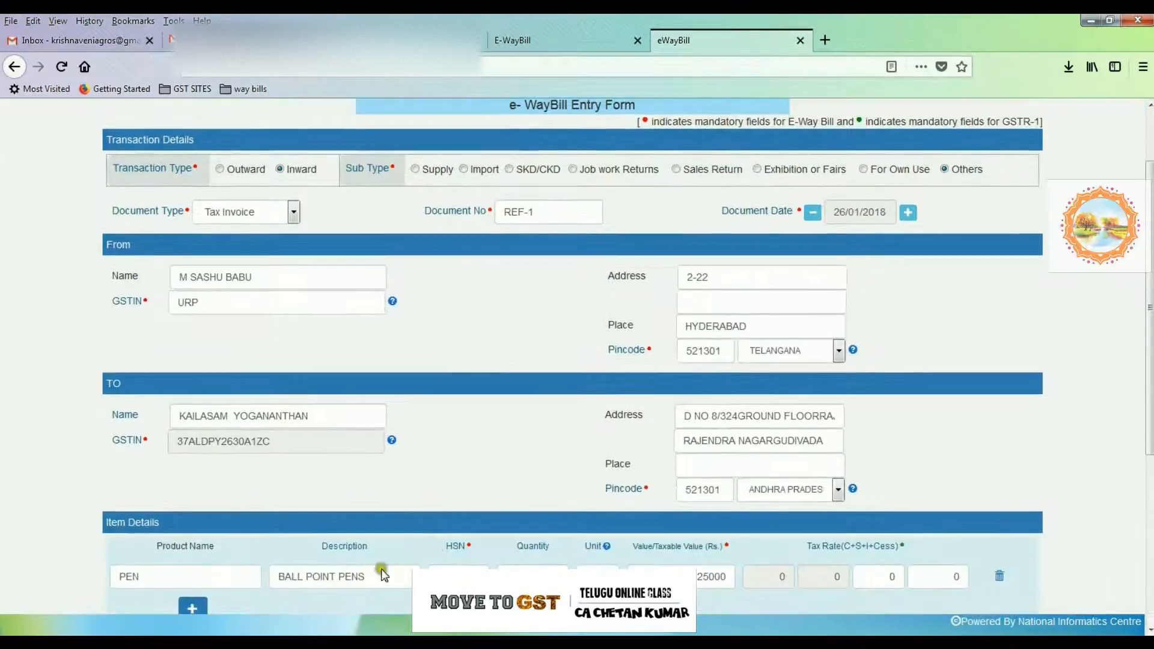
pyautogui.scroll(-5, 577, 528)
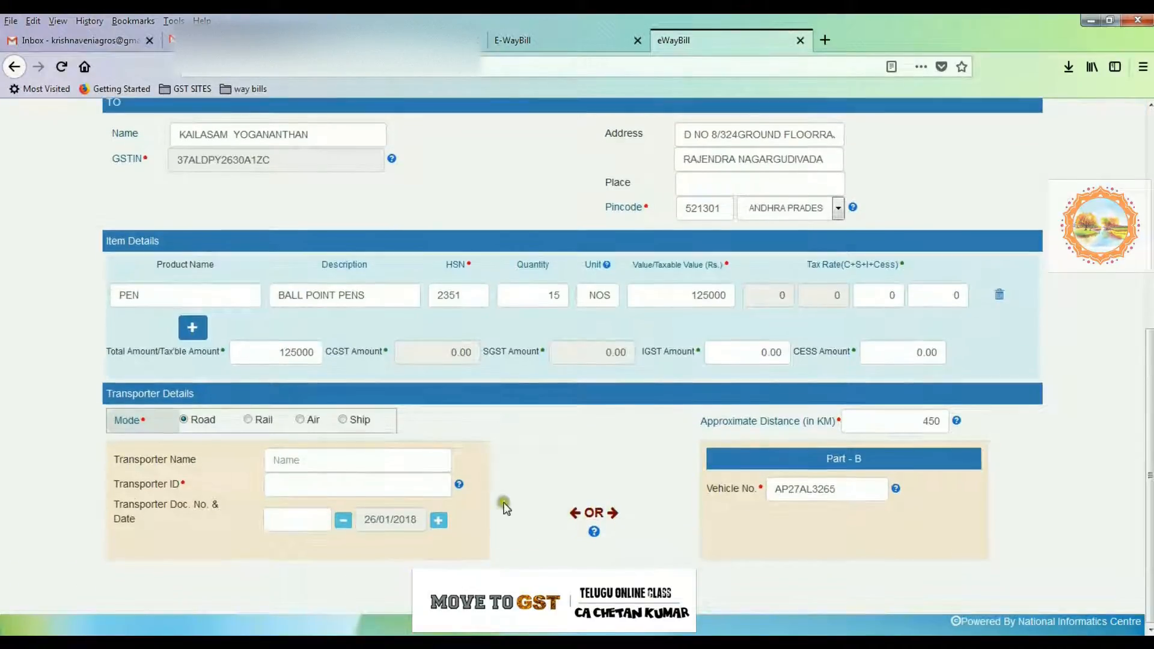
pyautogui.scroll(6, 477, 535)
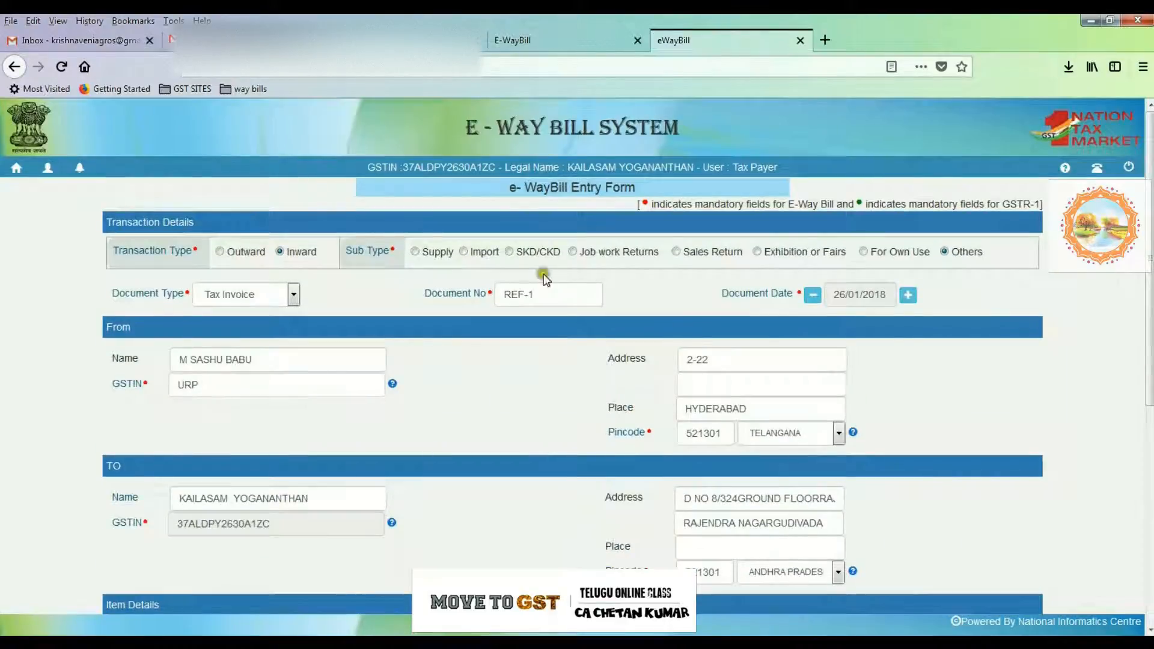
pyautogui.scroll(-6, 638, 452)
pyautogui.scroll(-1, 698, 473)
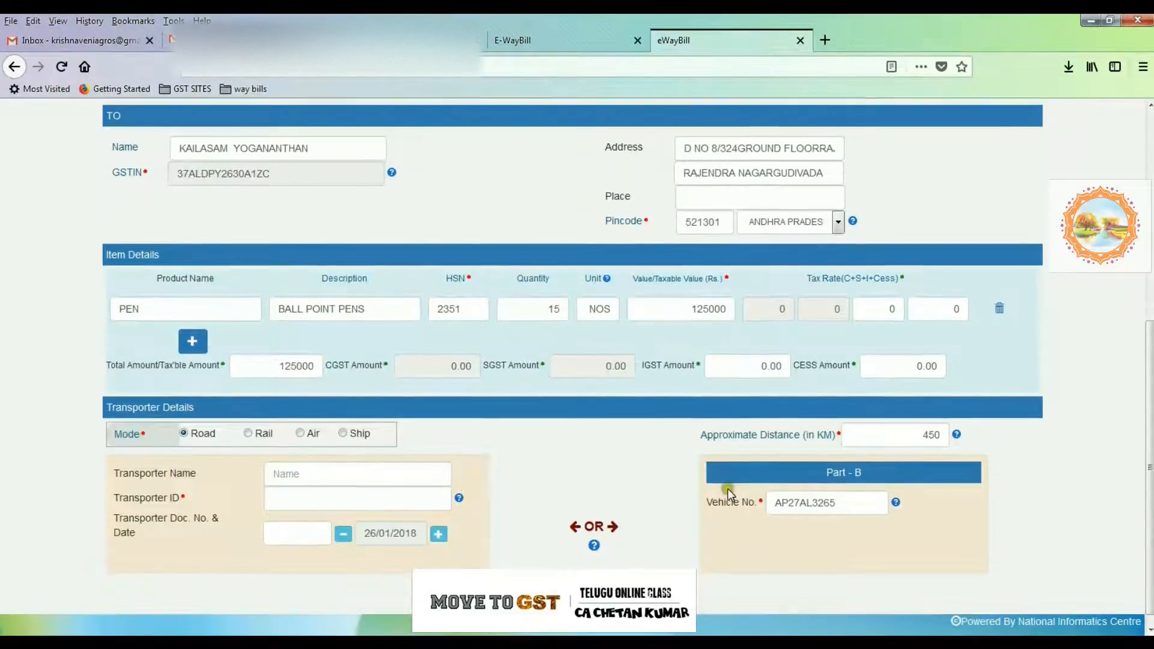
pyautogui.scroll(6, 735, 493)
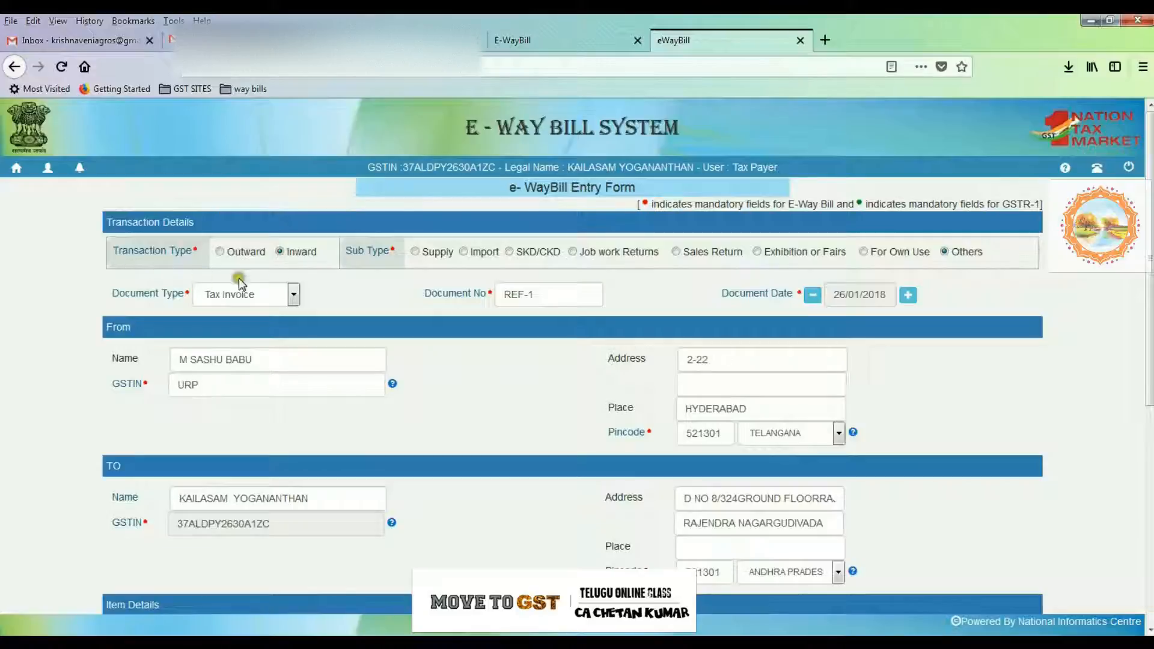
# Step: Return to the main menu and open the Bulk Upload & Generate Eway Bill page
pyautogui.click(16, 172)
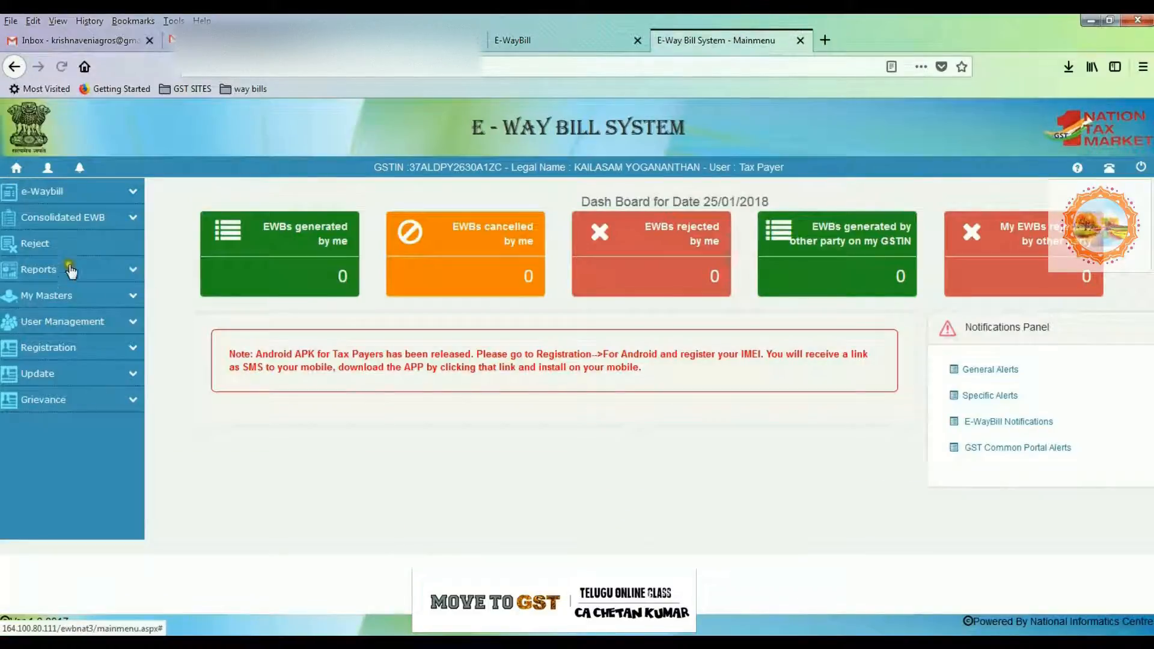
pyautogui.click(69, 193)
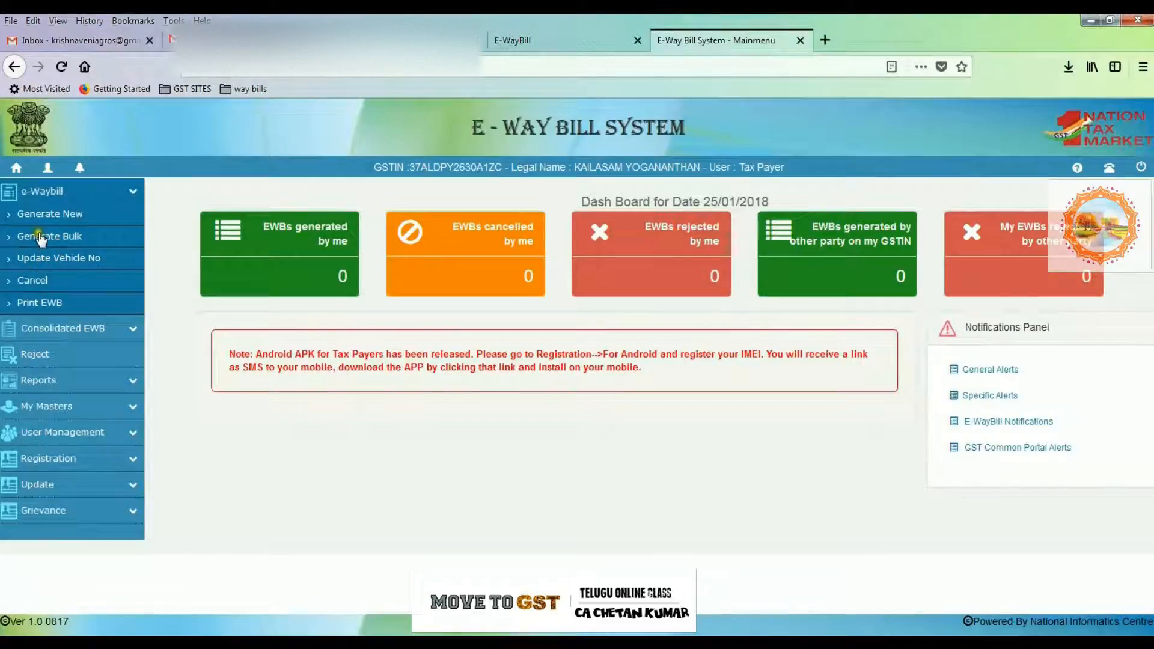
pyautogui.click(37, 232)
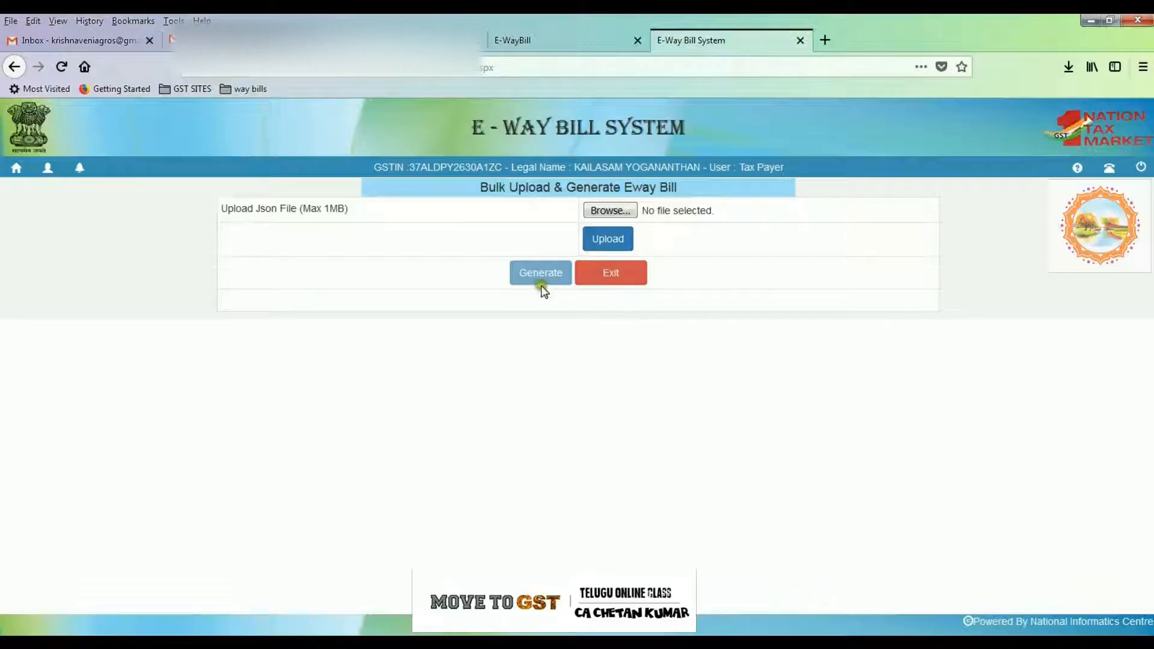
# Step: Open the Update Vehicle Number page from the main menu and look up e-way bills by generated date 26/01/2018
pyautogui.click(22, 170)
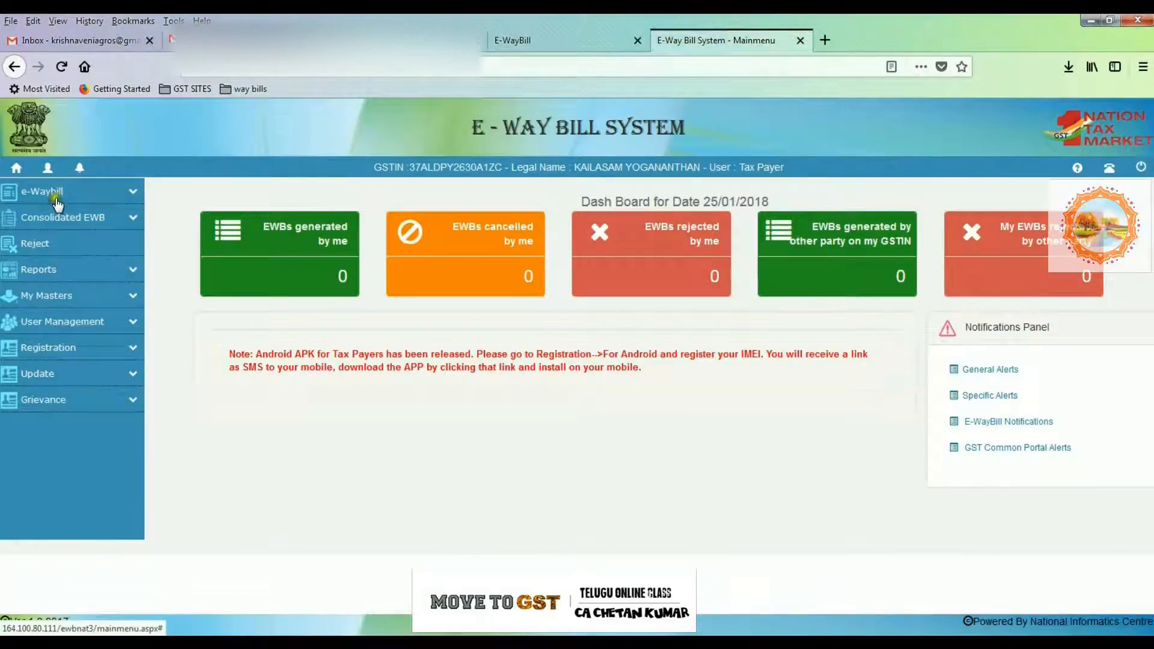
pyautogui.click(57, 203)
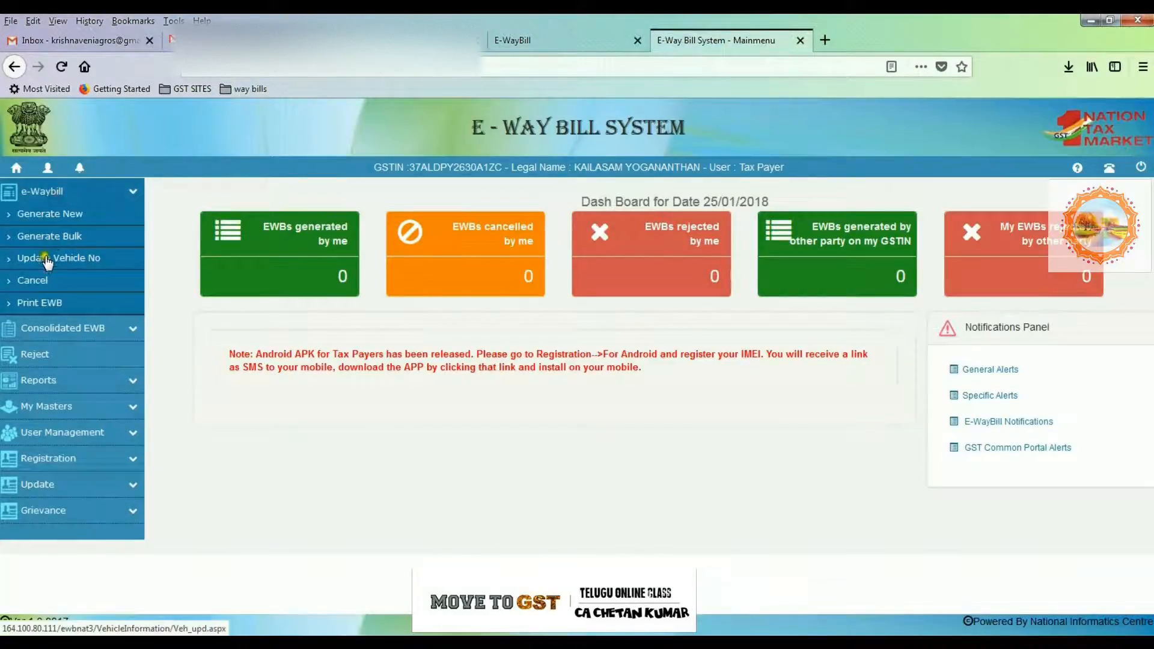
pyautogui.click(71, 264)
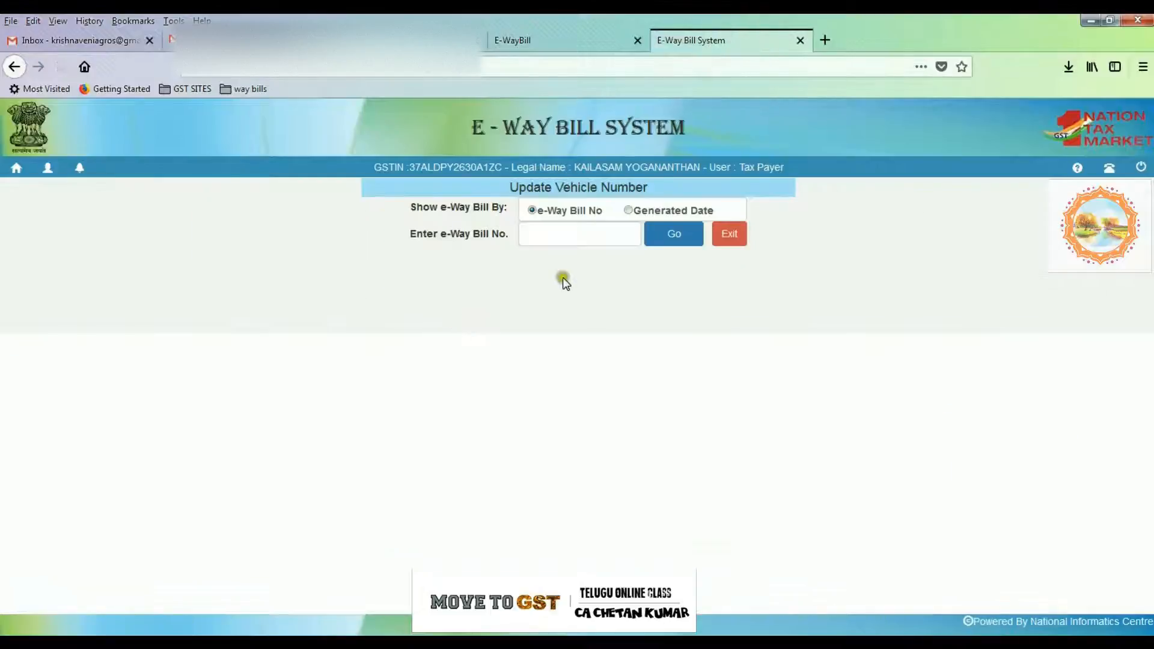
pyautogui.click(639, 214)
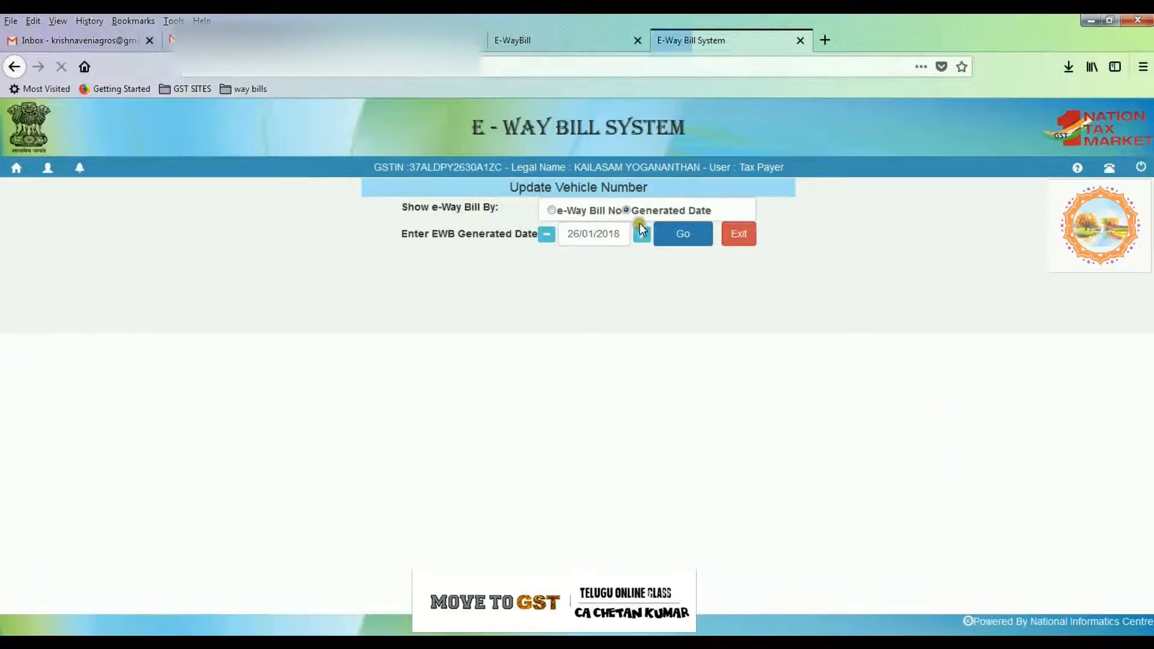
pyautogui.click(680, 242)
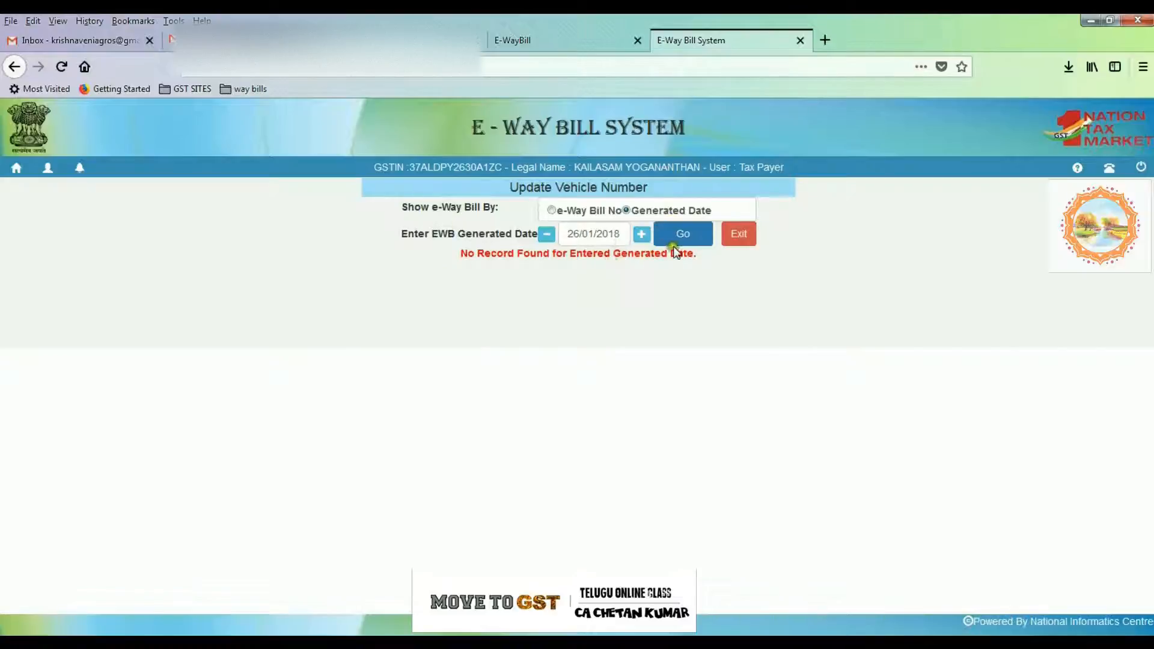
# Step: Open the Cancel e-Way Bill page from the main menu and submit it with the e-way bill number left blank
pyautogui.click(16, 168)
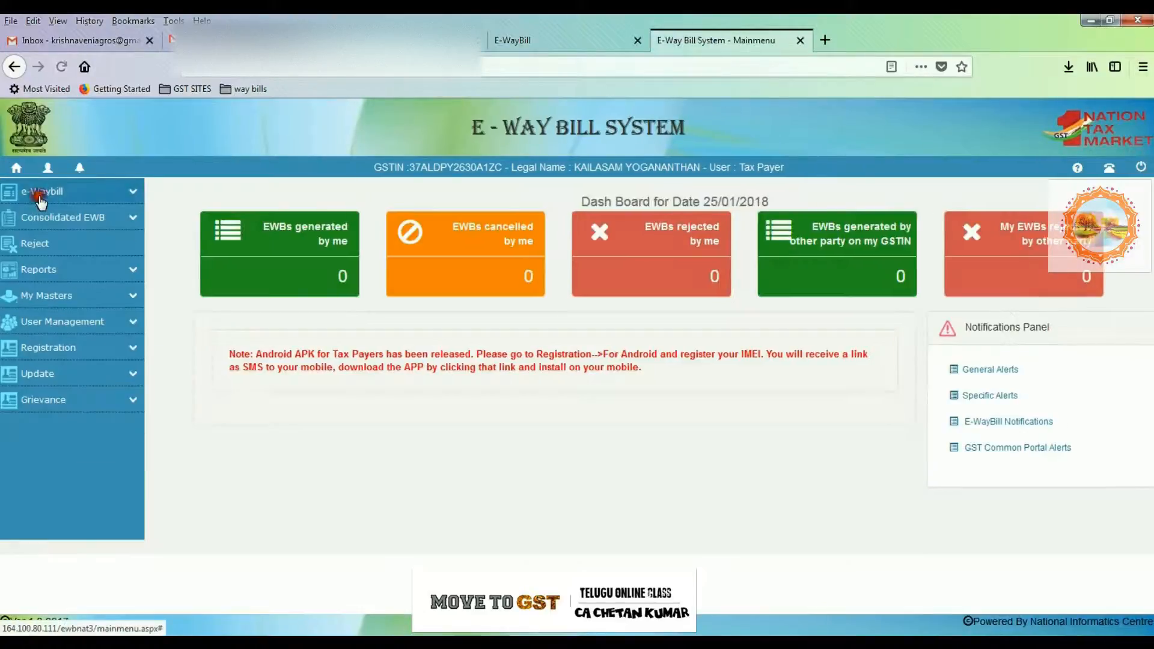
pyautogui.click(37, 191)
pyautogui.click(37, 280)
pyautogui.click(567, 206)
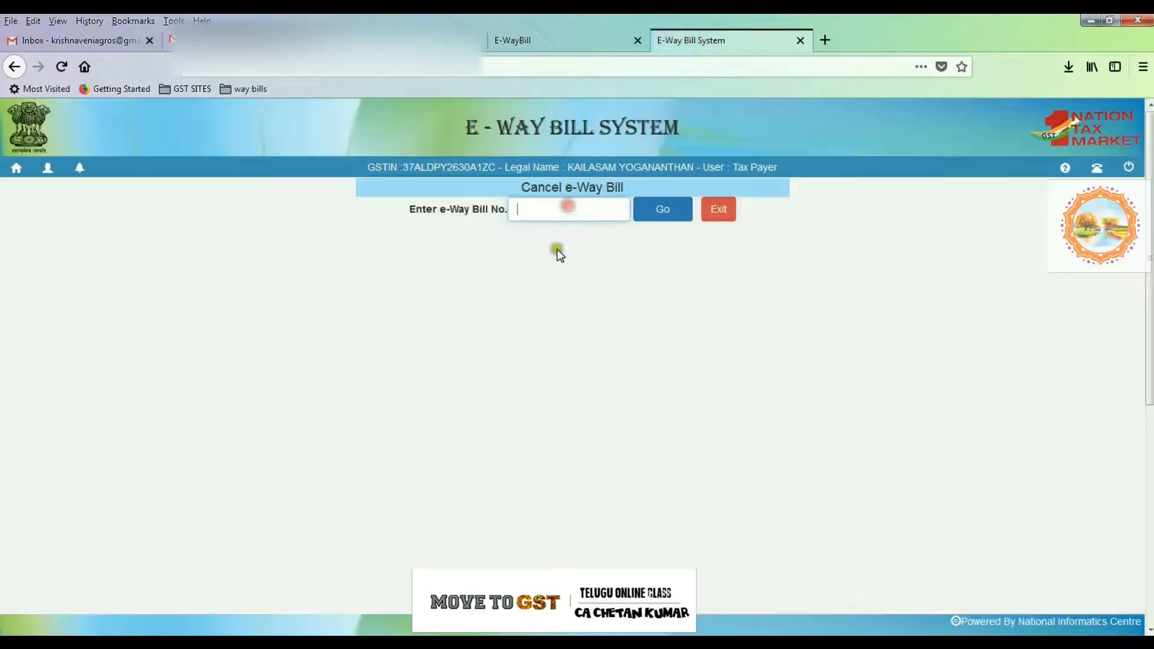
pyautogui.click(530, 213)
pyautogui.click(678, 208)
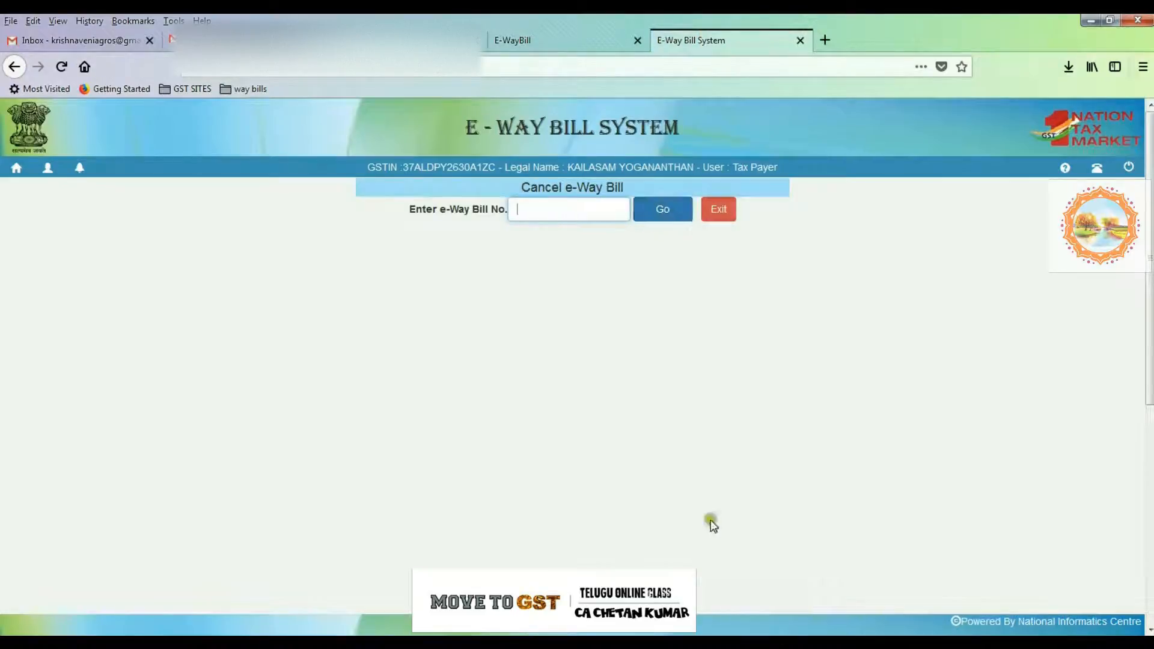
# Step: Open the Print e-Way Bill / Slip page from the main menu and activate its unique or EWB number field
pyautogui.click(16, 168)
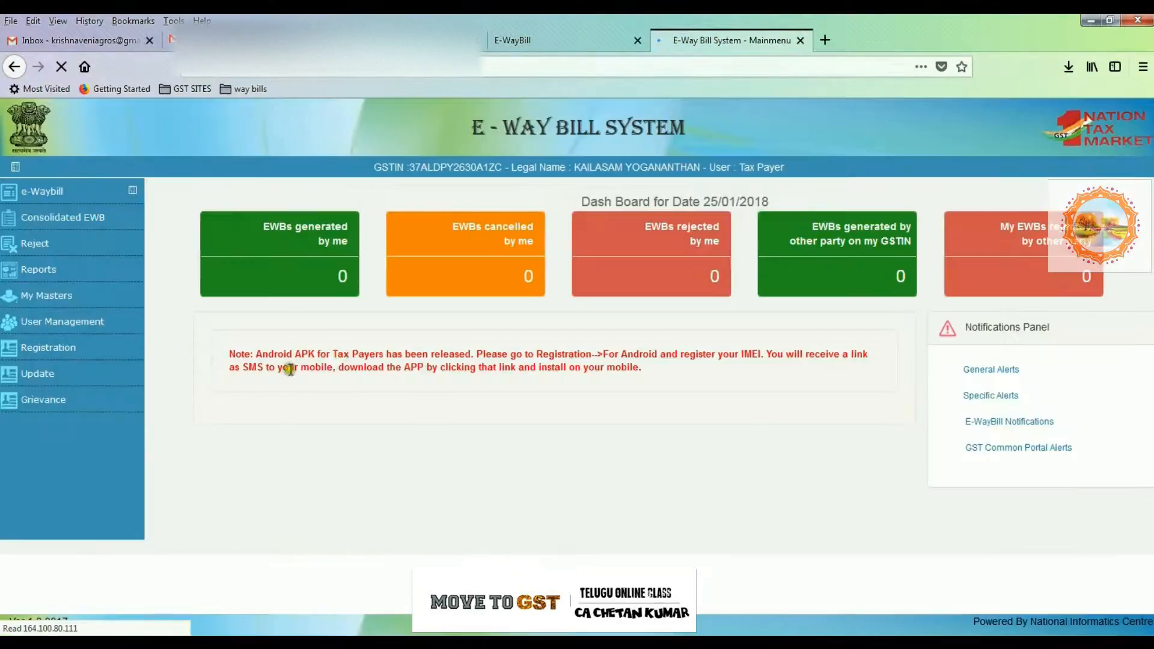
pyautogui.click(59, 193)
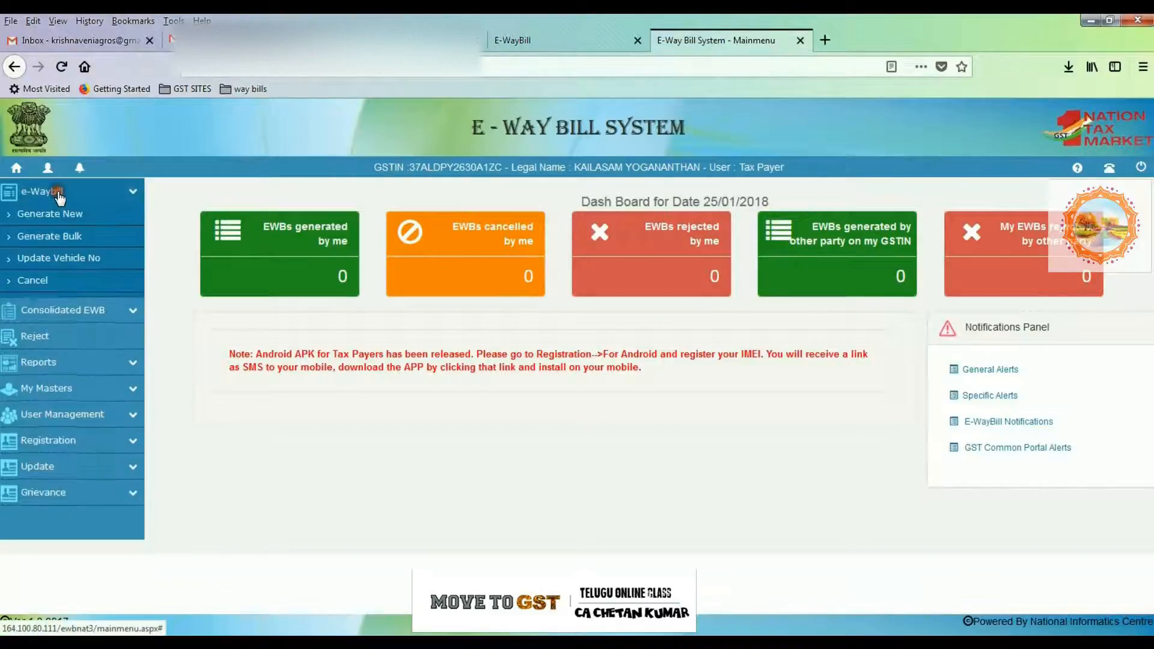
pyautogui.click(51, 303)
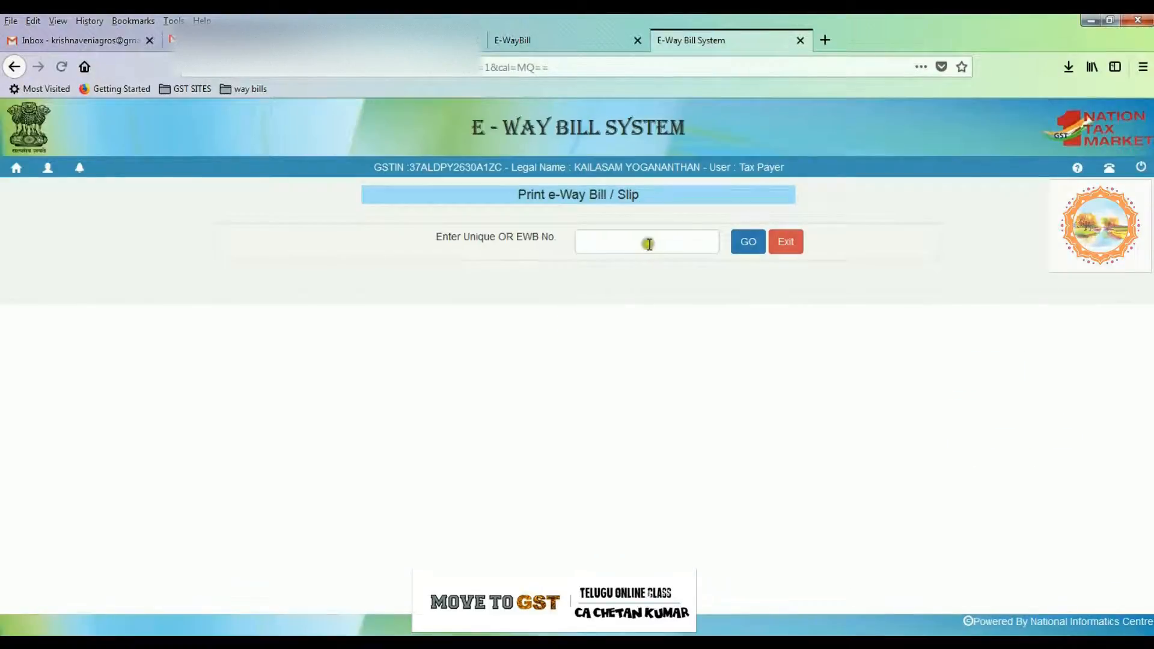
pyautogui.click(662, 240)
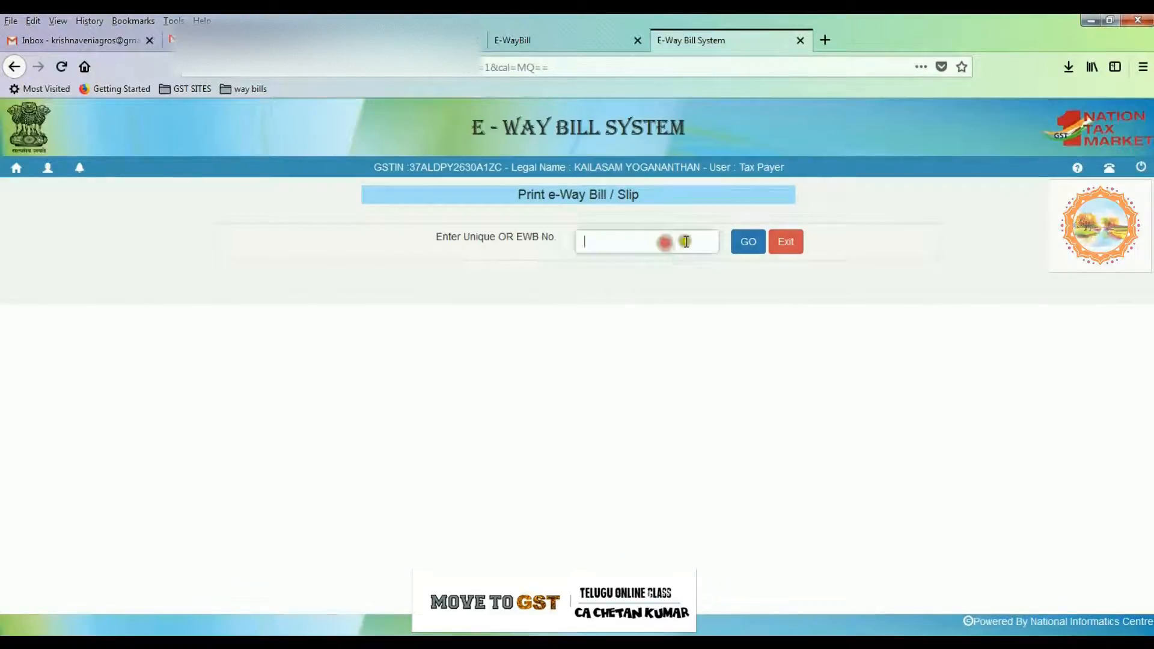
# Step: Open the page for rejecting e-way bills generated by others and query the date 26/01/2018 twice, dismissing each message
pyautogui.click(16, 169)
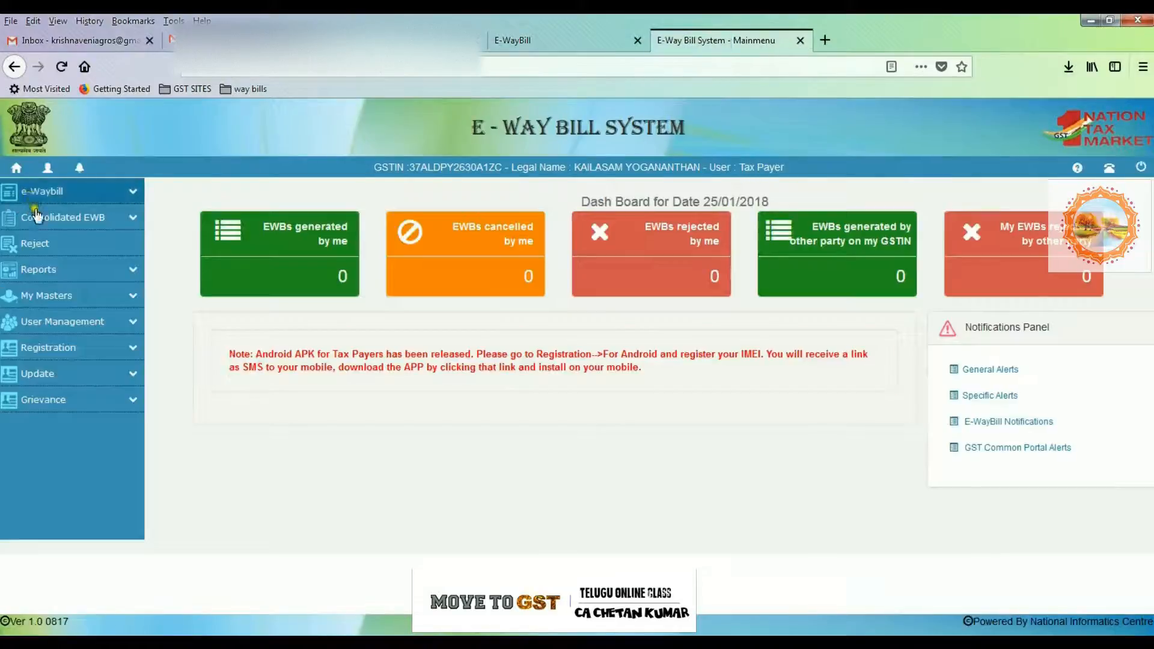
pyautogui.click(44, 248)
pyautogui.click(609, 246)
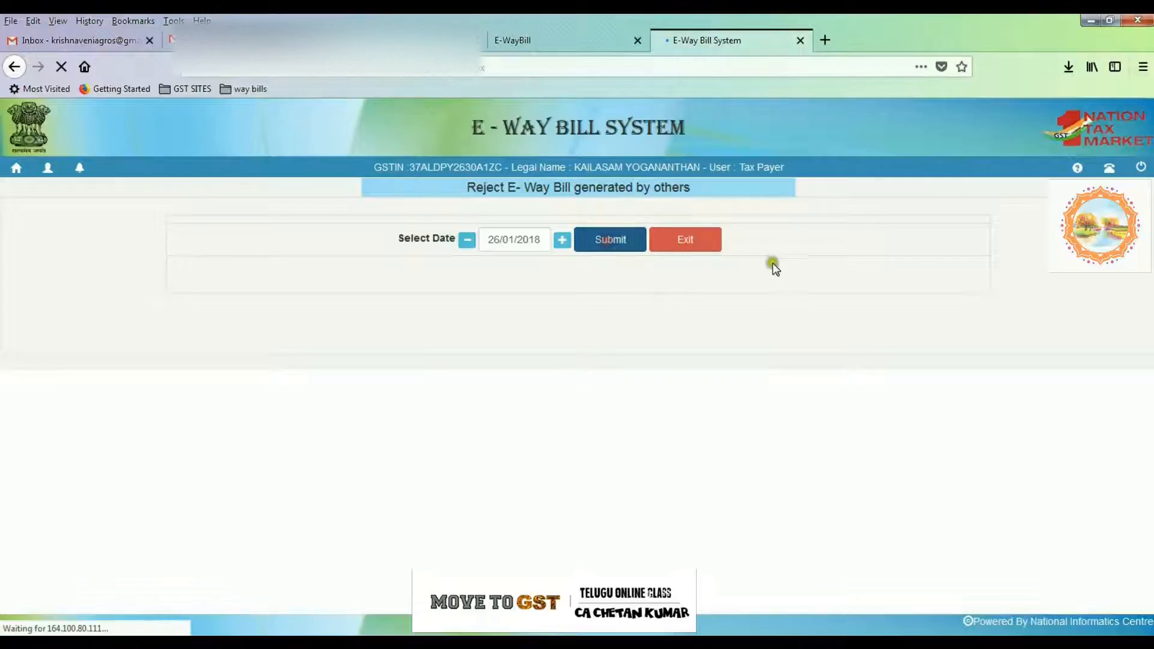
pyautogui.click(634, 325)
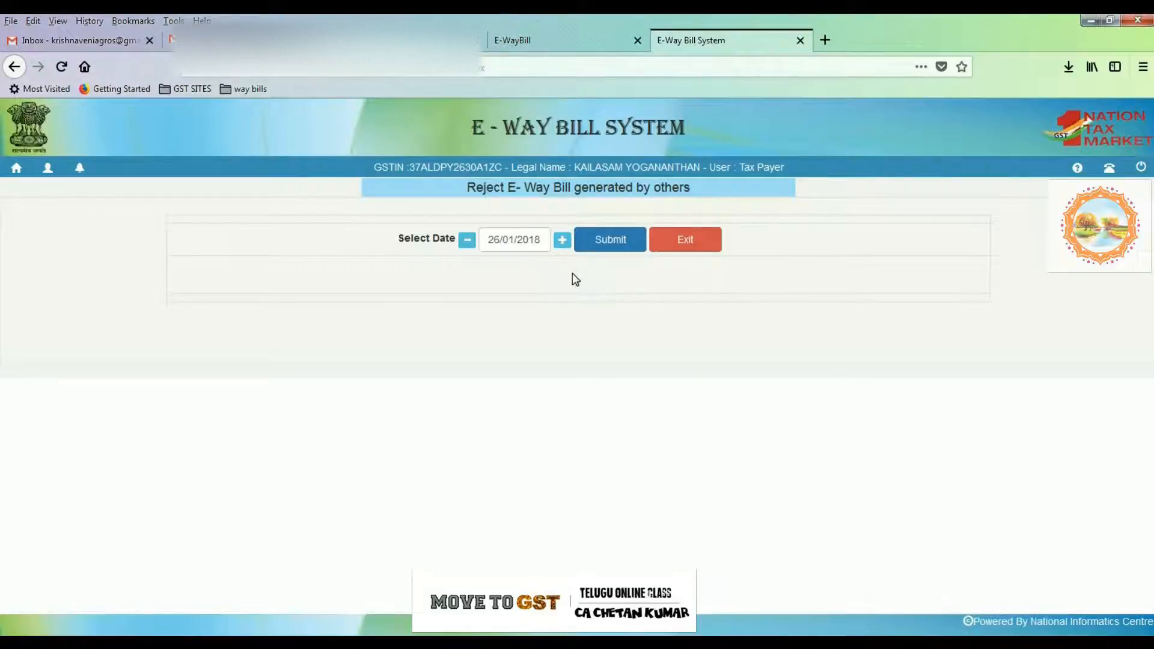
pyautogui.click(599, 244)
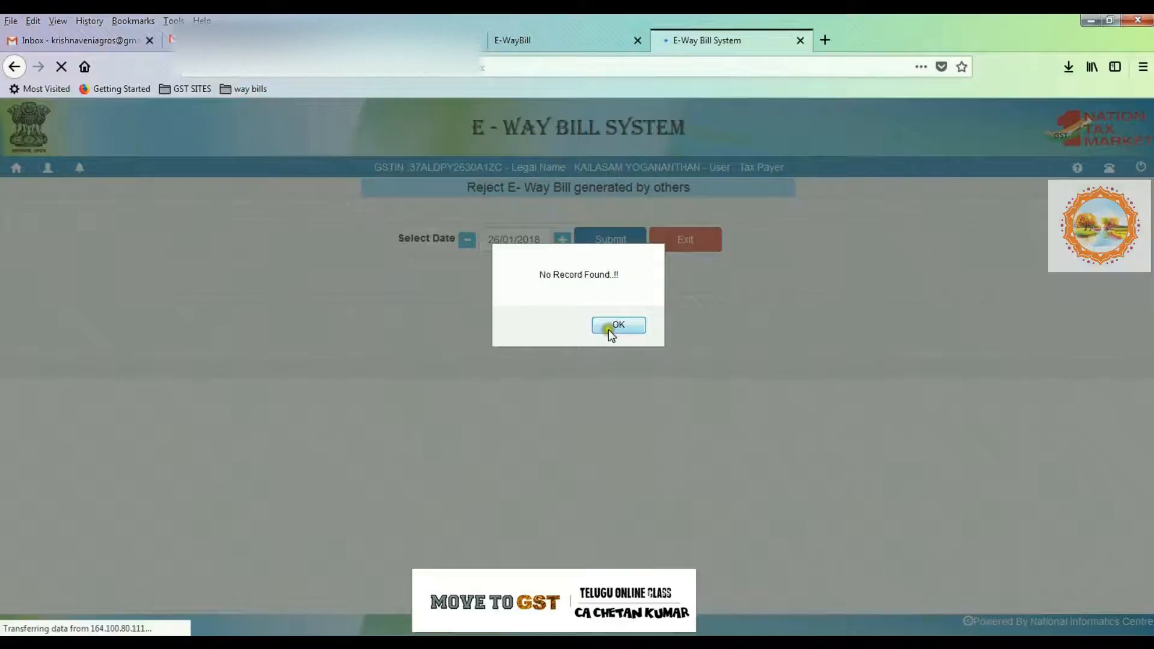
pyautogui.click(608, 329)
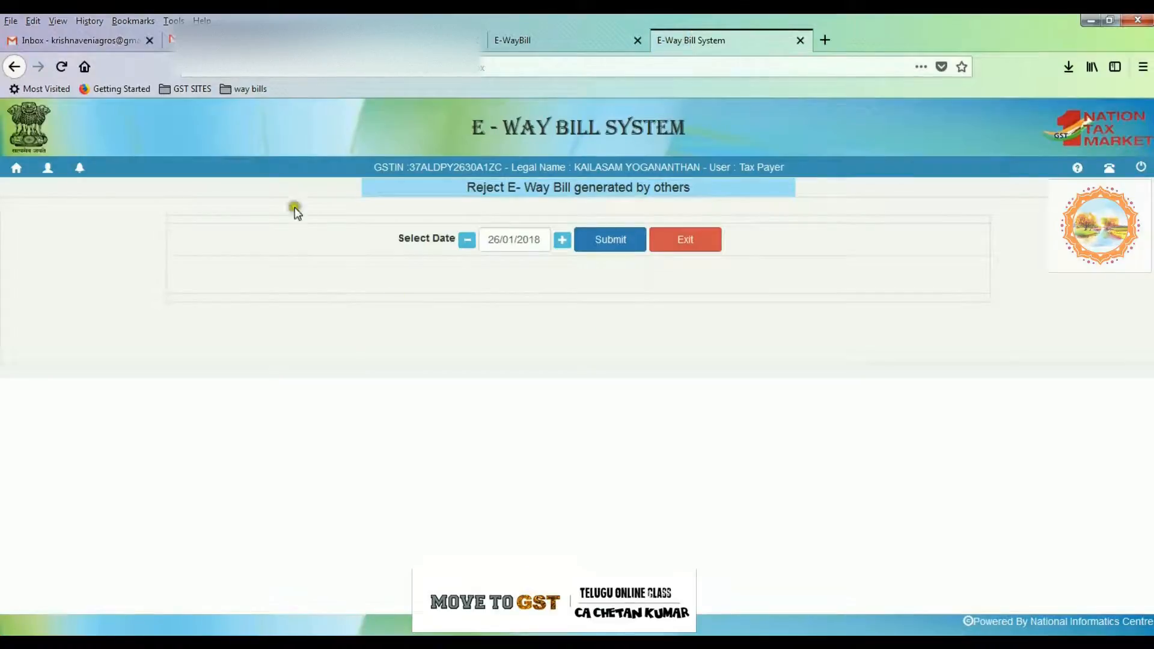
# Step: Return to the main menu and examine the report options under My EWB Reports, Others EWB Reports and Master Reports
pyautogui.click(16, 170)
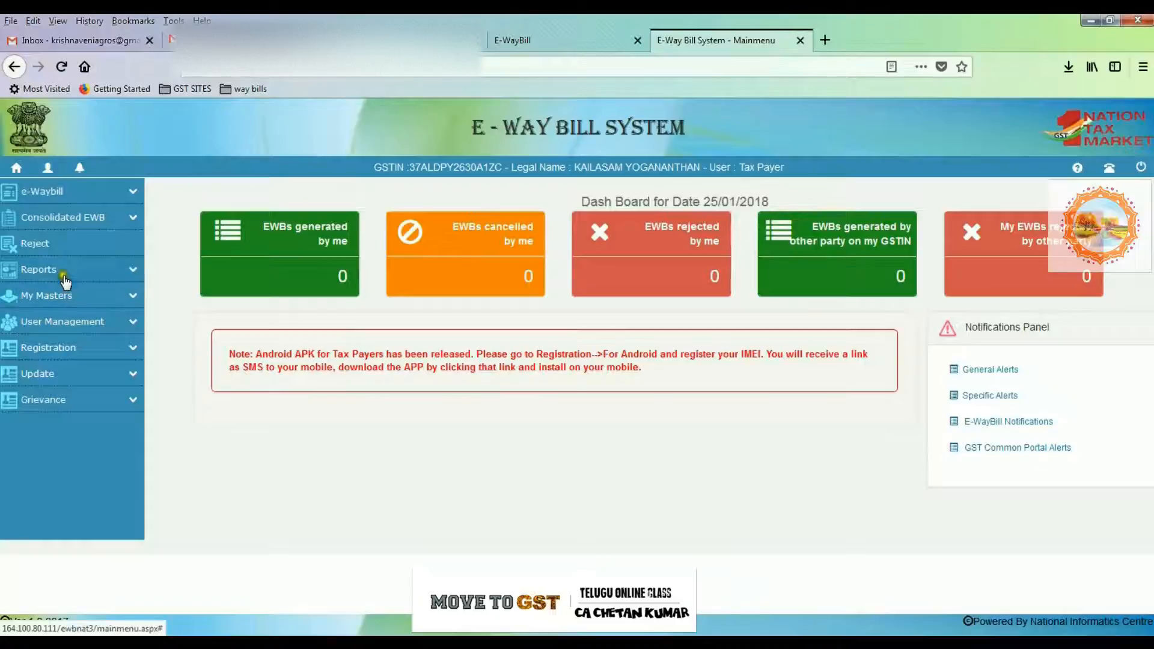
pyautogui.click(75, 274)
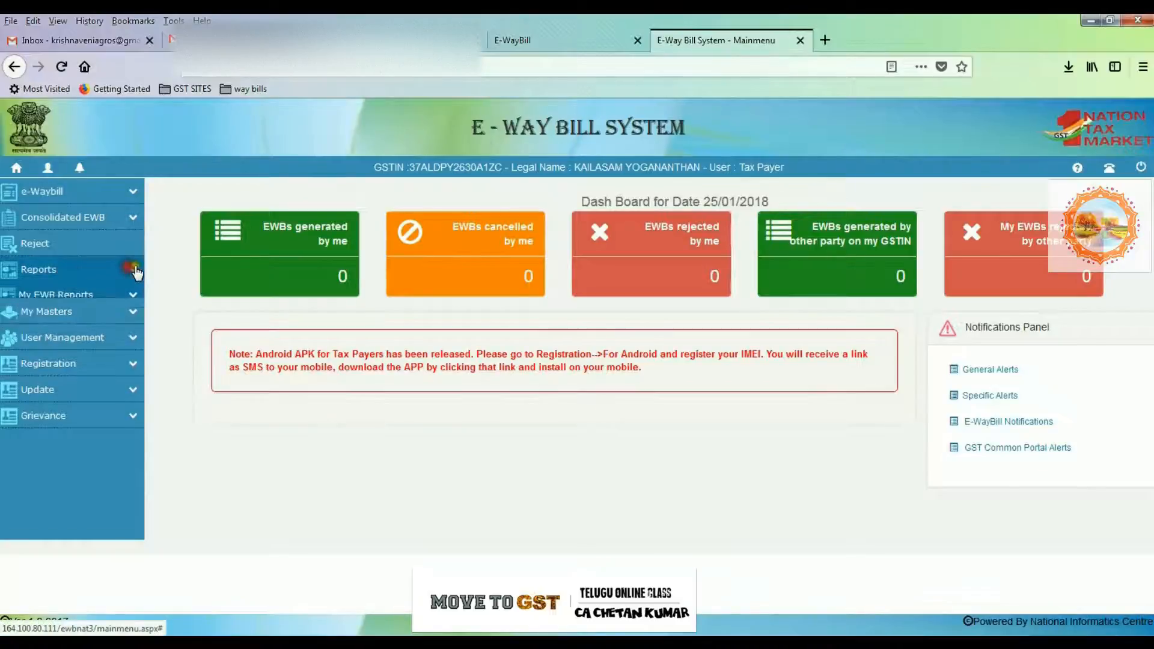
pyautogui.click(132, 294)
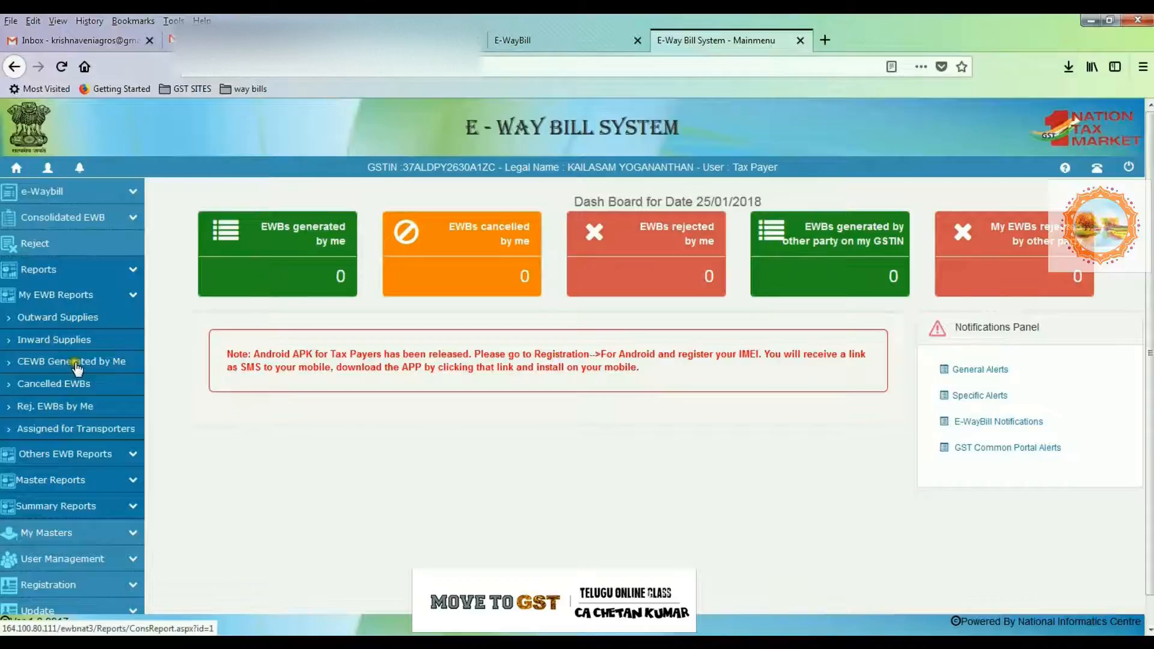
pyautogui.click(90, 455)
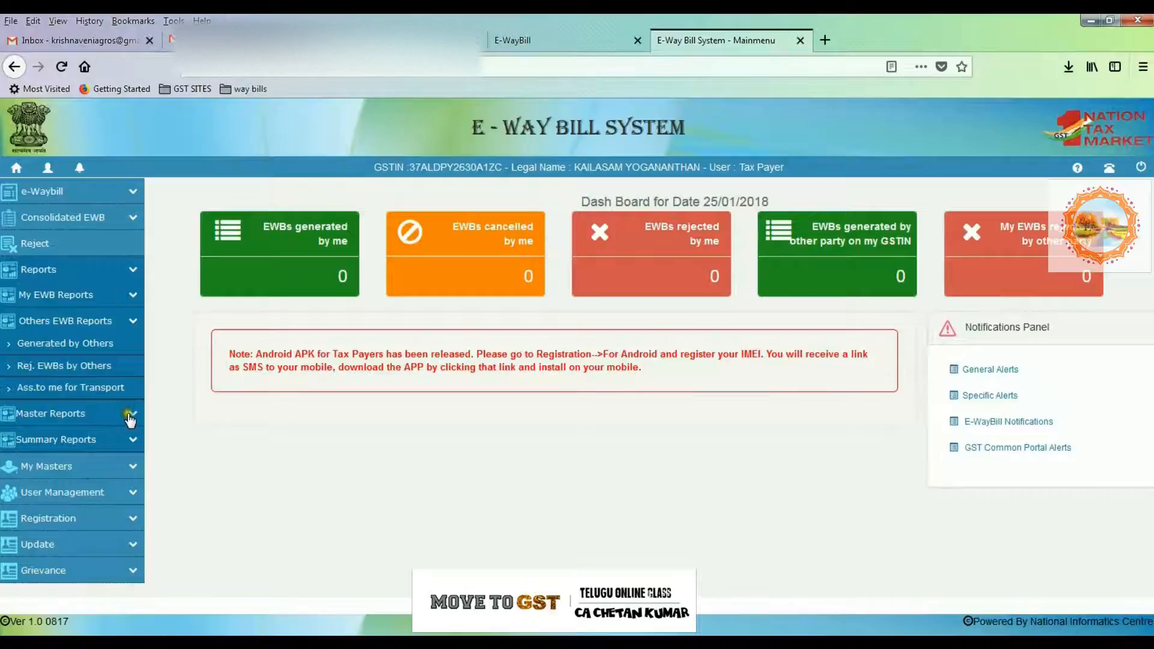
pyautogui.click(90, 420)
pyautogui.click(78, 414)
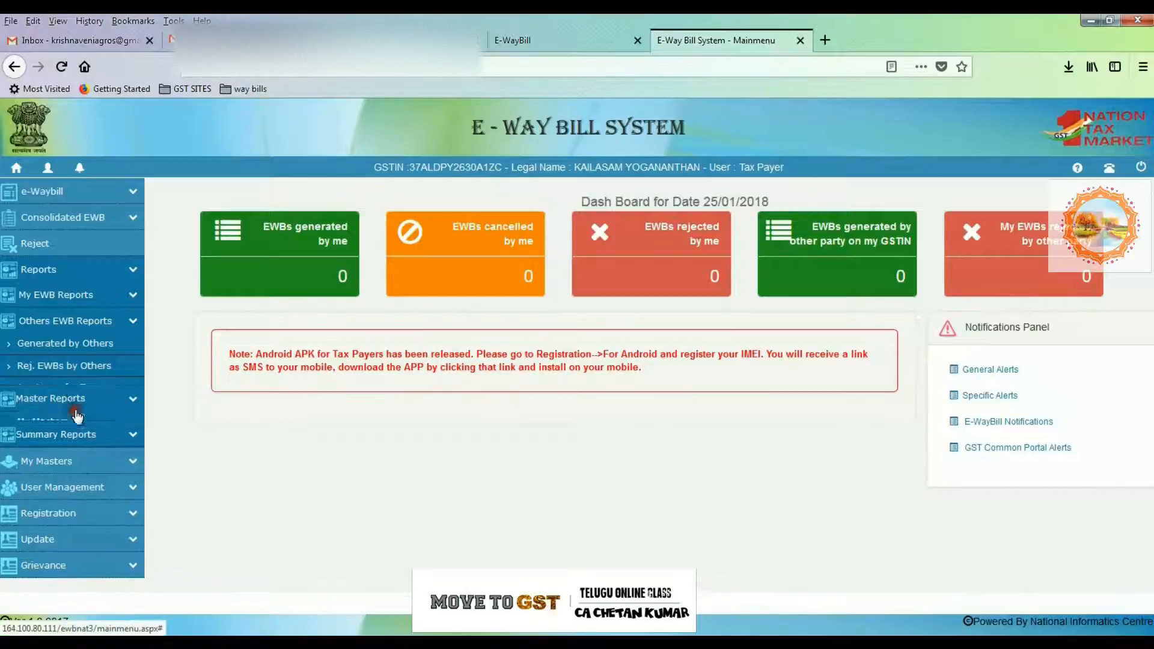
# Step: Open the My Masters report, request the Clients list, and select the Suppliers, Transporters and Products categories in turn
pyautogui.click(45, 369)
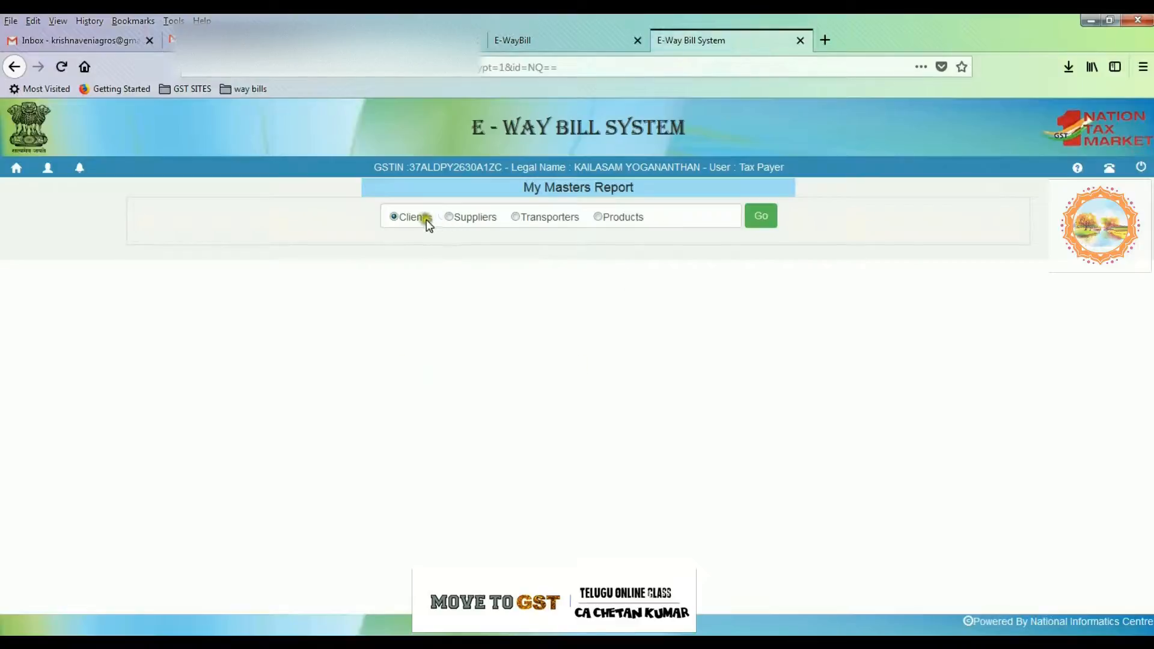
pyautogui.click(761, 216)
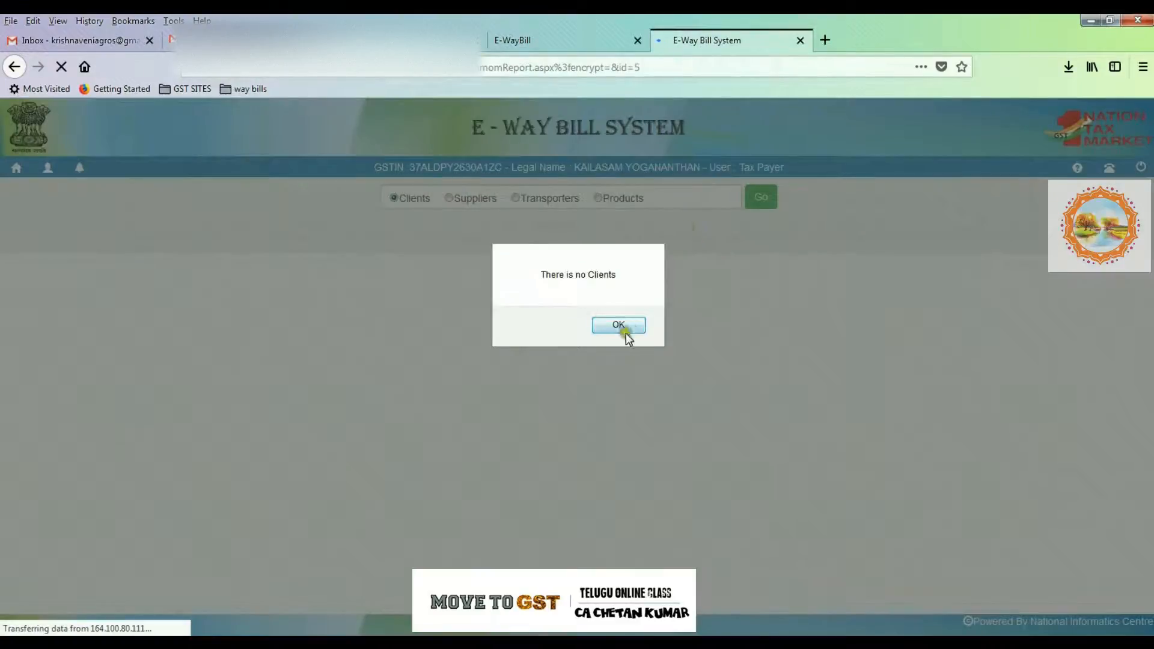
pyautogui.click(618, 325)
pyautogui.click(448, 217)
pyautogui.click(515, 216)
pyautogui.click(597, 216)
# Step: Return to the main menu and examine the options available under Registration and User Management
pyautogui.click(17, 168)
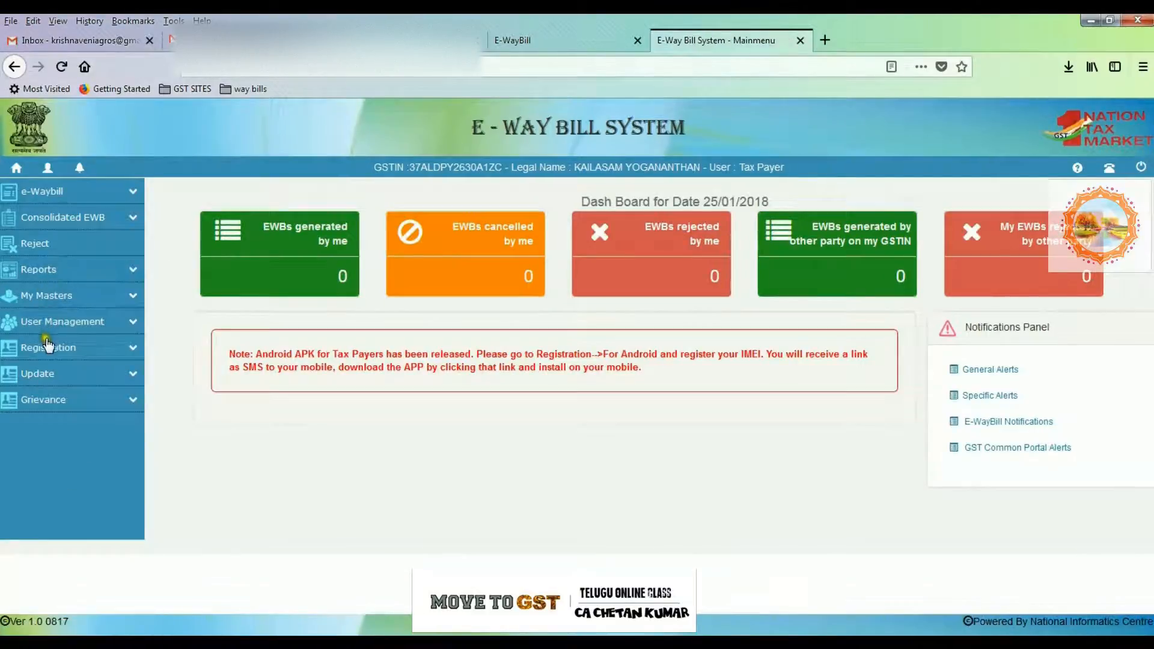
pyautogui.click(49, 346)
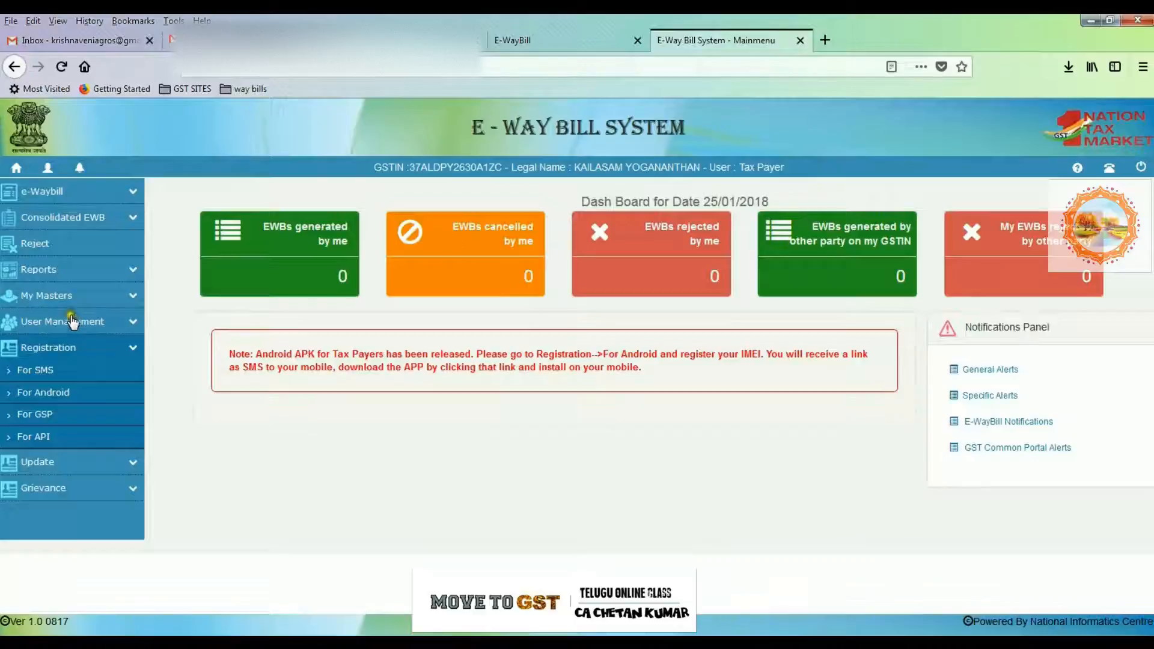
pyautogui.click(70, 324)
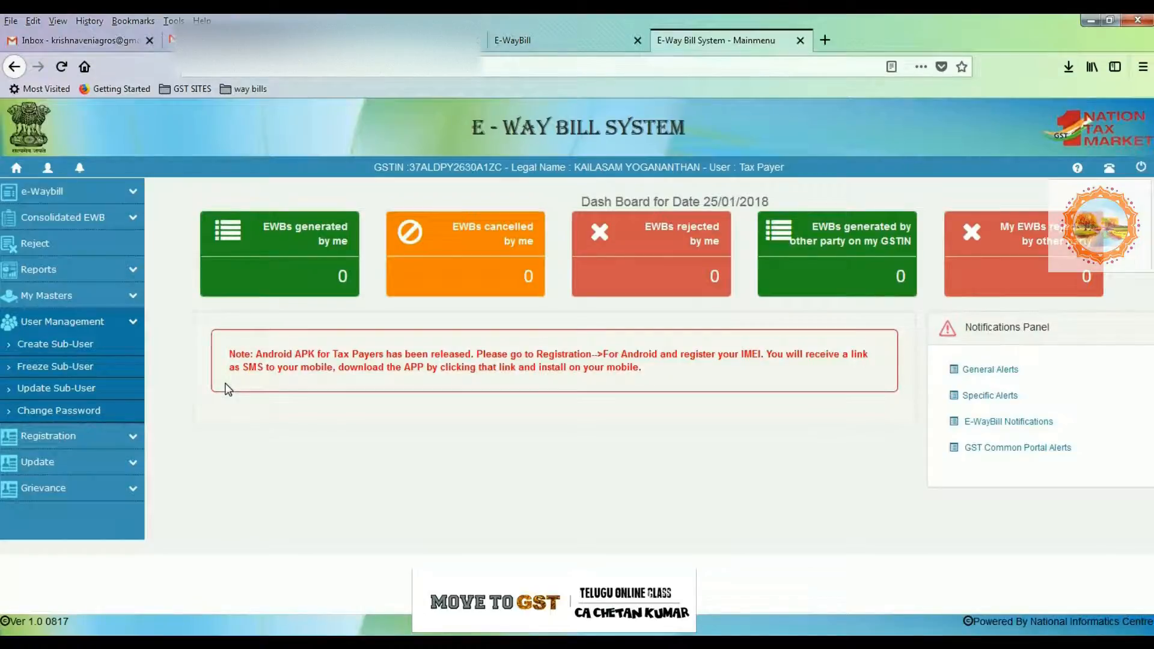
# Step: Start creating a sub-user, dismiss the OTP notice, and switch to Gmail to look for the OTP in the inbox
pyautogui.click(137, 369)
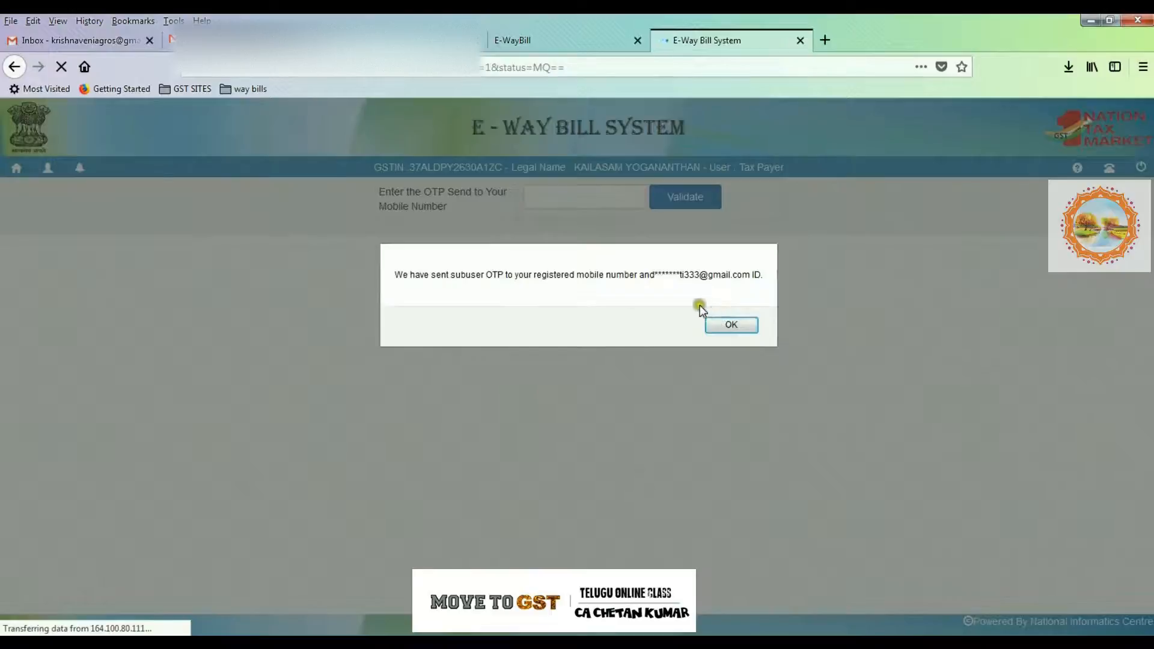
pyautogui.click(729, 324)
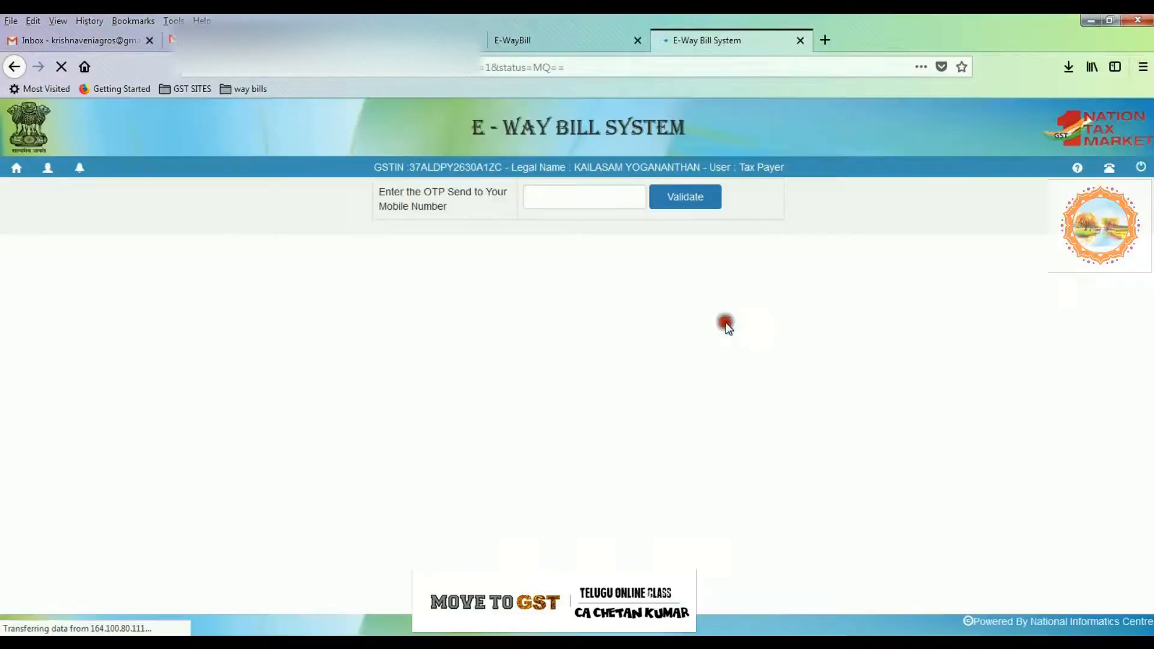
pyautogui.click(259, 40)
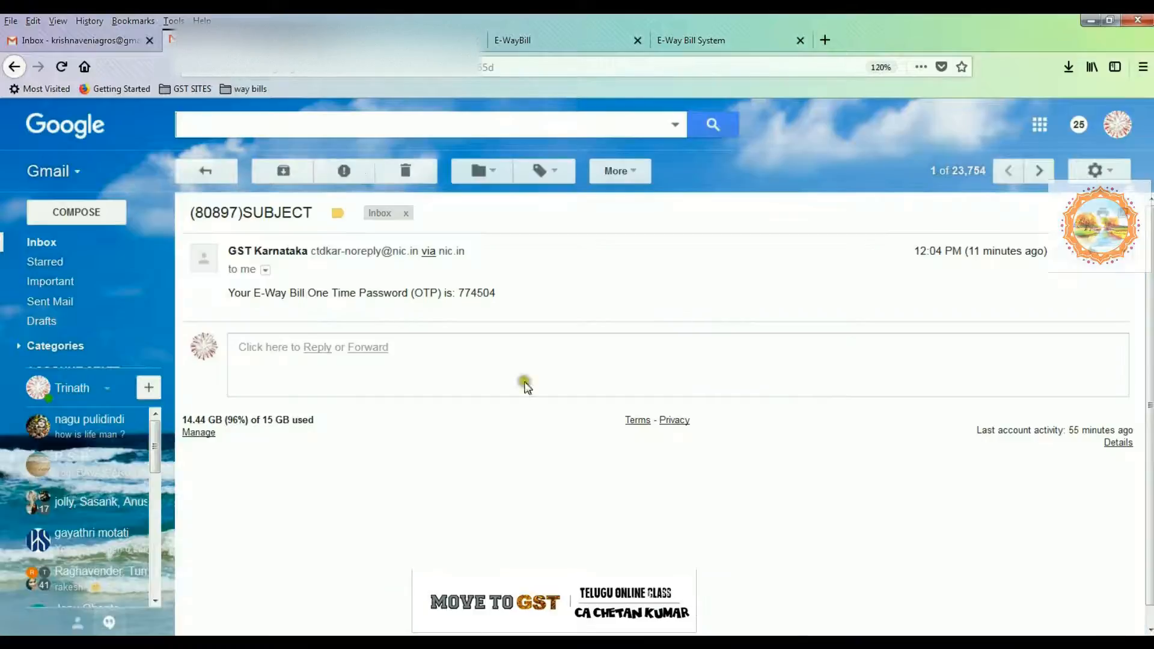
pyautogui.click(66, 258)
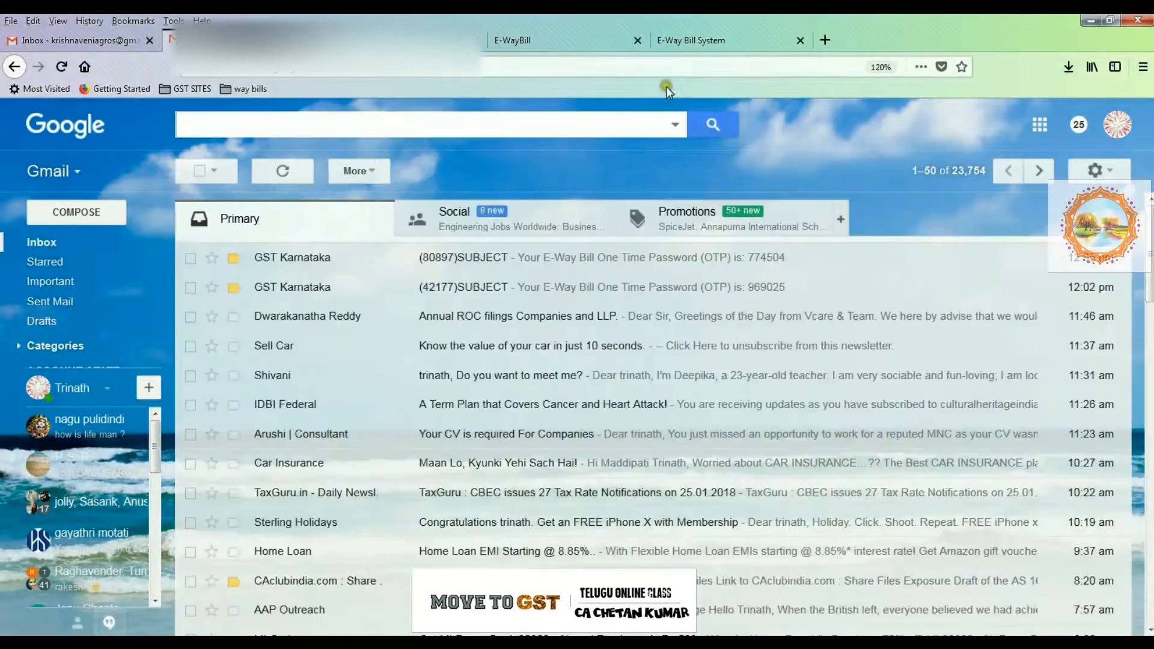
# Step: Switch back to the E-Way Bill System, enter the sub-user OTP, try to validate it, and dismiss the message
pyautogui.click(697, 38)
pyautogui.click(585, 196)
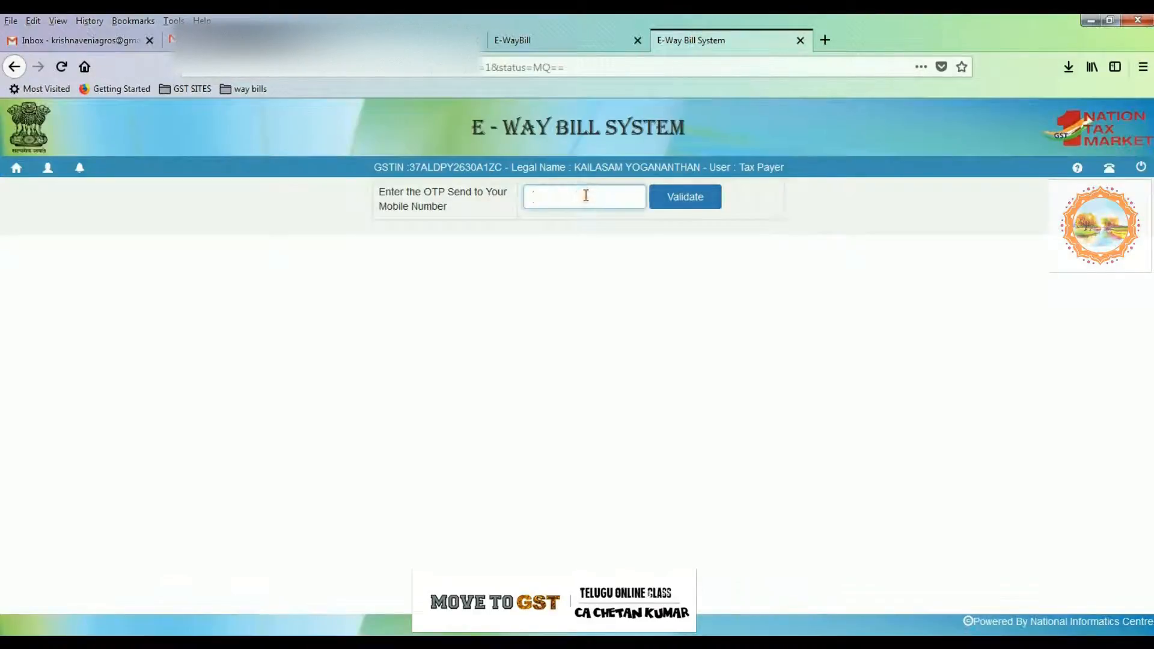
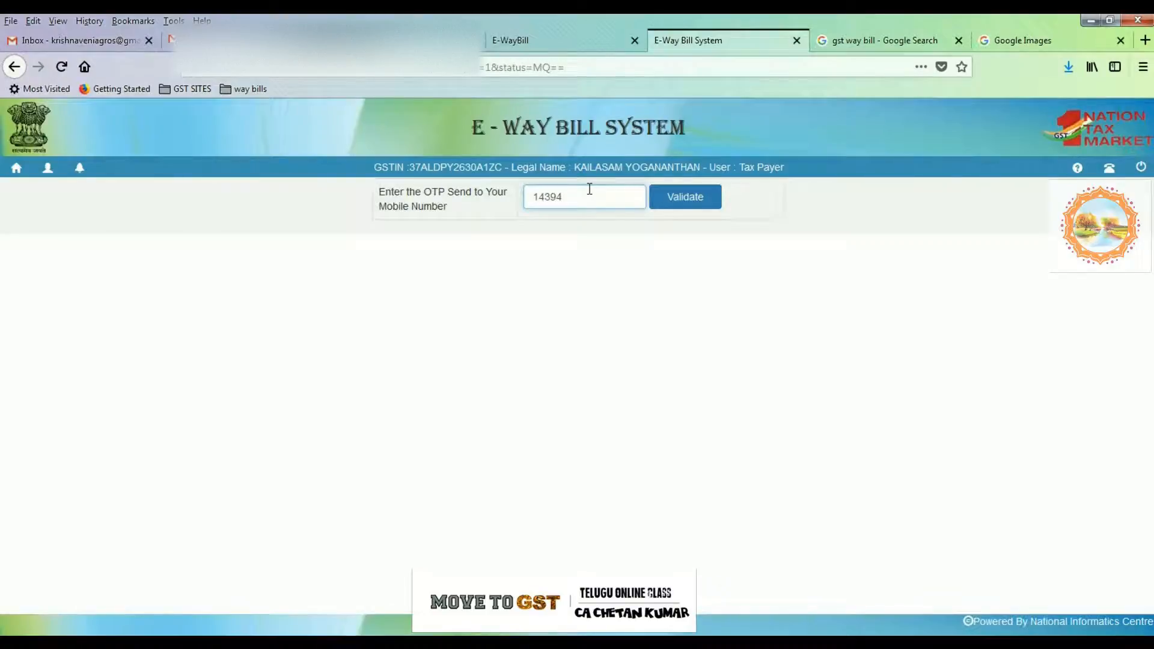
pyautogui.click(688, 199)
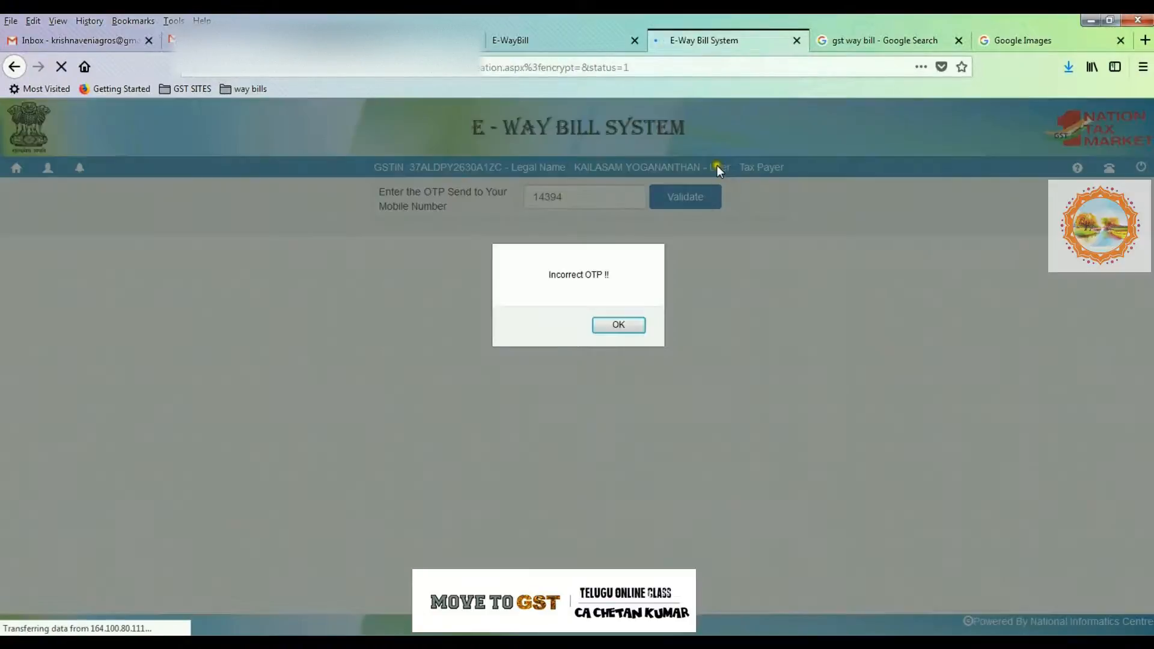
pyautogui.click(618, 324)
# Step: Check the OTP in the sub-user e-mail, correct the OTP entered on the E-Way Bill System page, and validate it
pyautogui.click(178, 40)
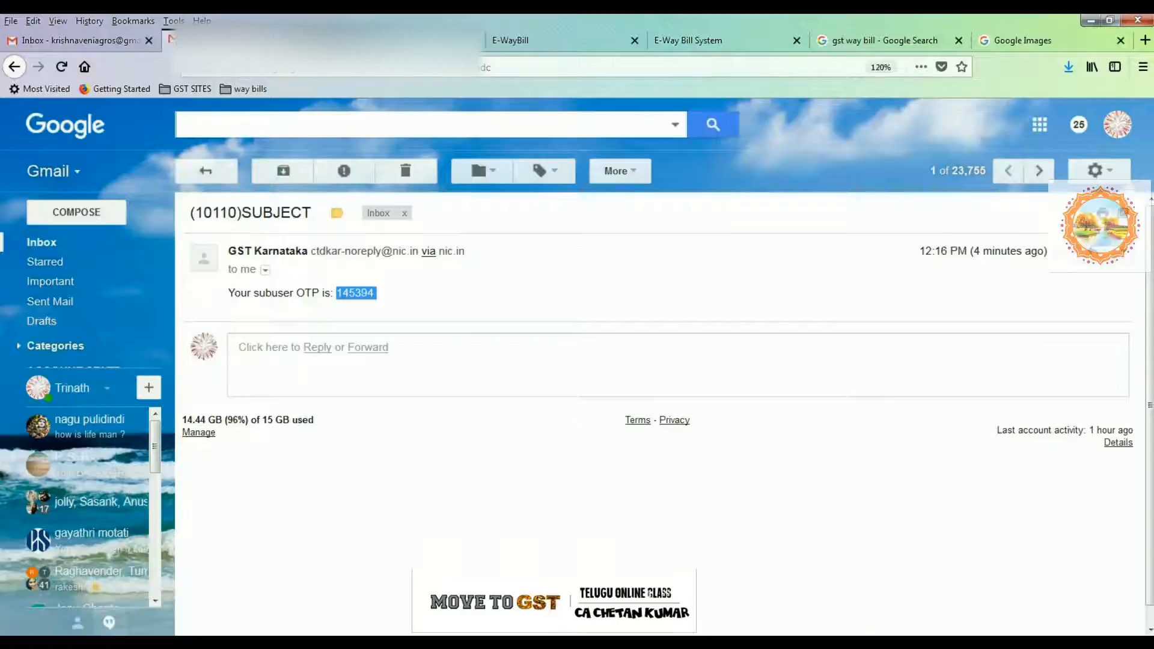
pyautogui.click(686, 45)
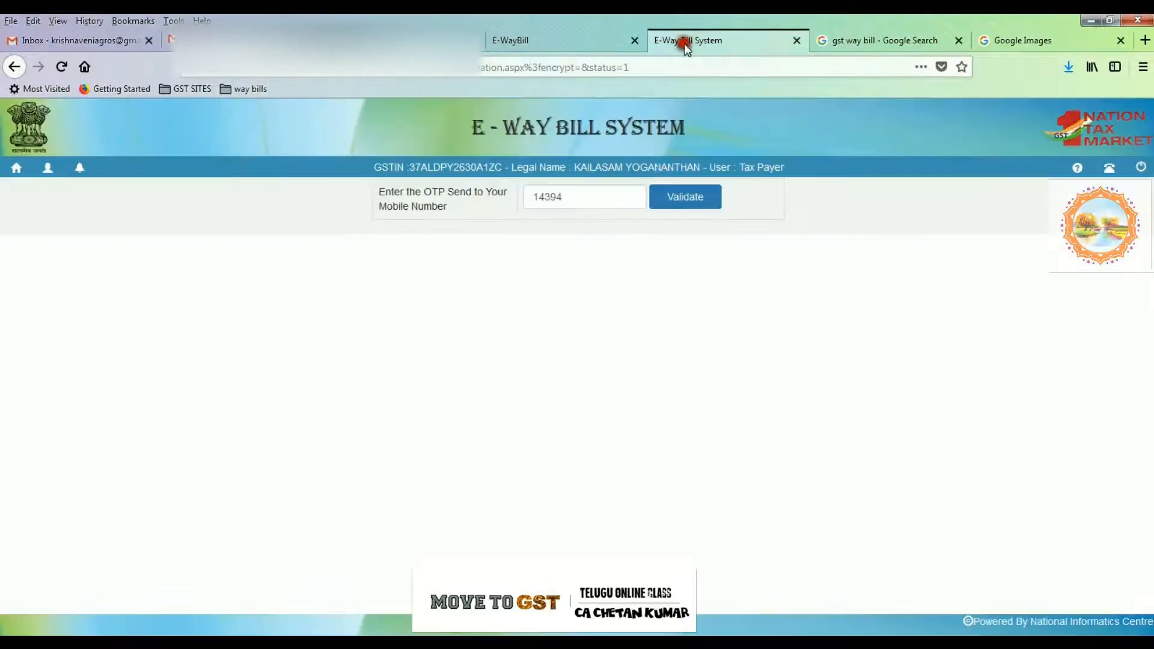
pyautogui.moveTo(583, 202); pyautogui.dragTo(545, 200)
pyautogui.click(546, 197)
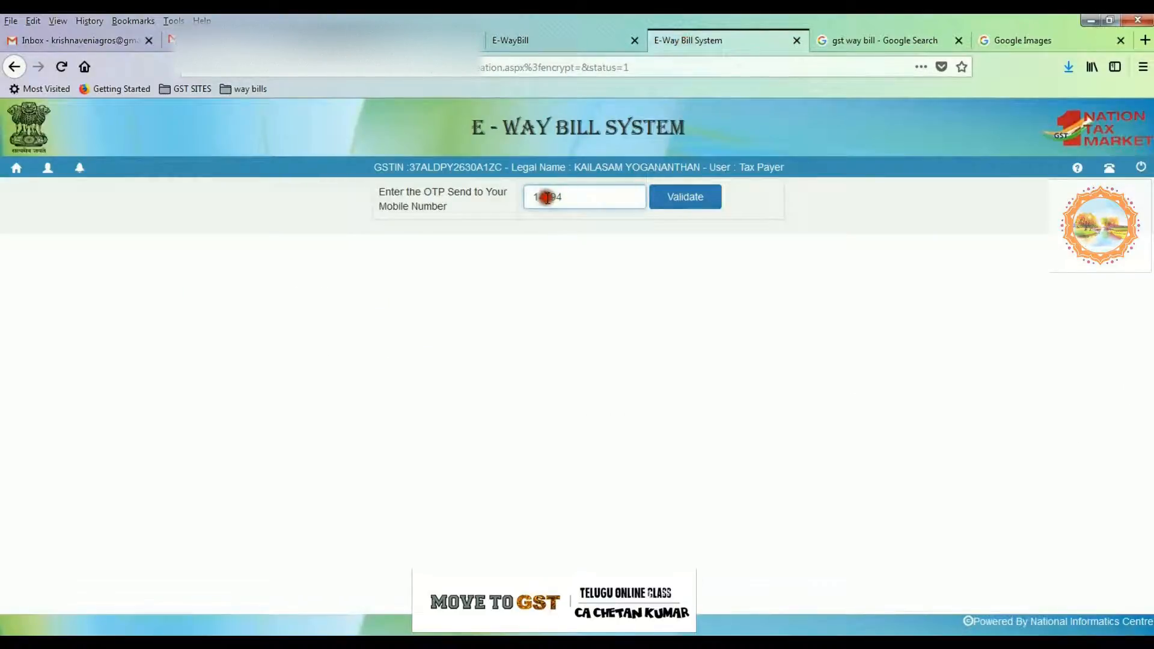
pyautogui.write('3')
pyautogui.click(700, 201)
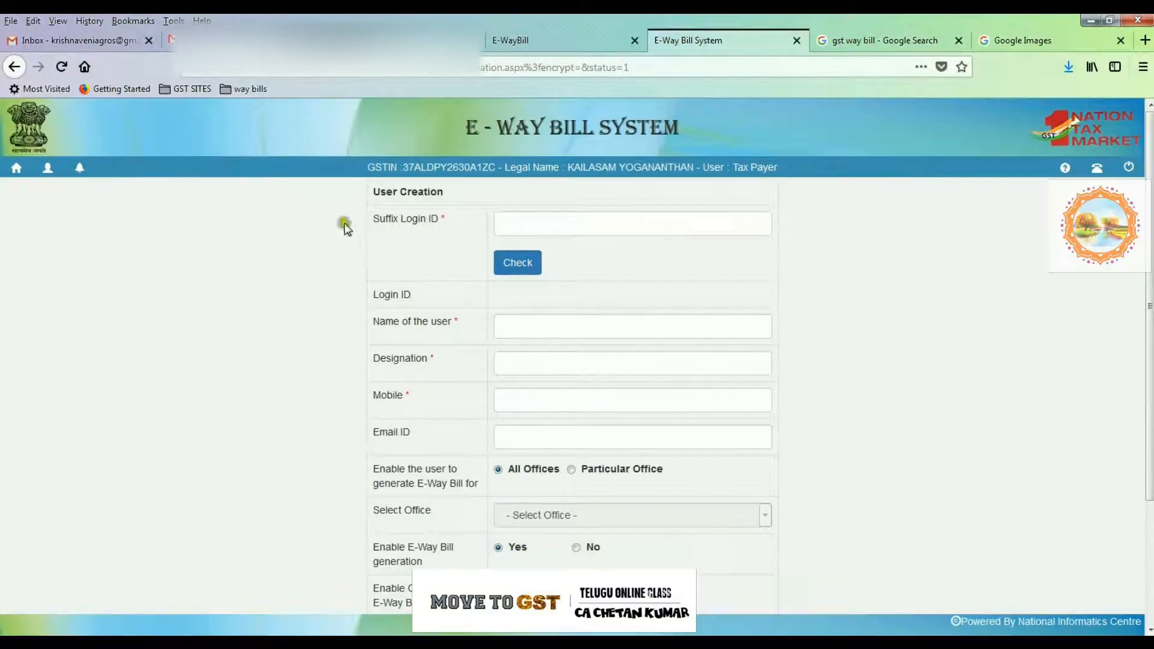
# Step: Enter KATA as the suffix login ID, check its availability, and review the full login ID
pyautogui.click(502, 224)
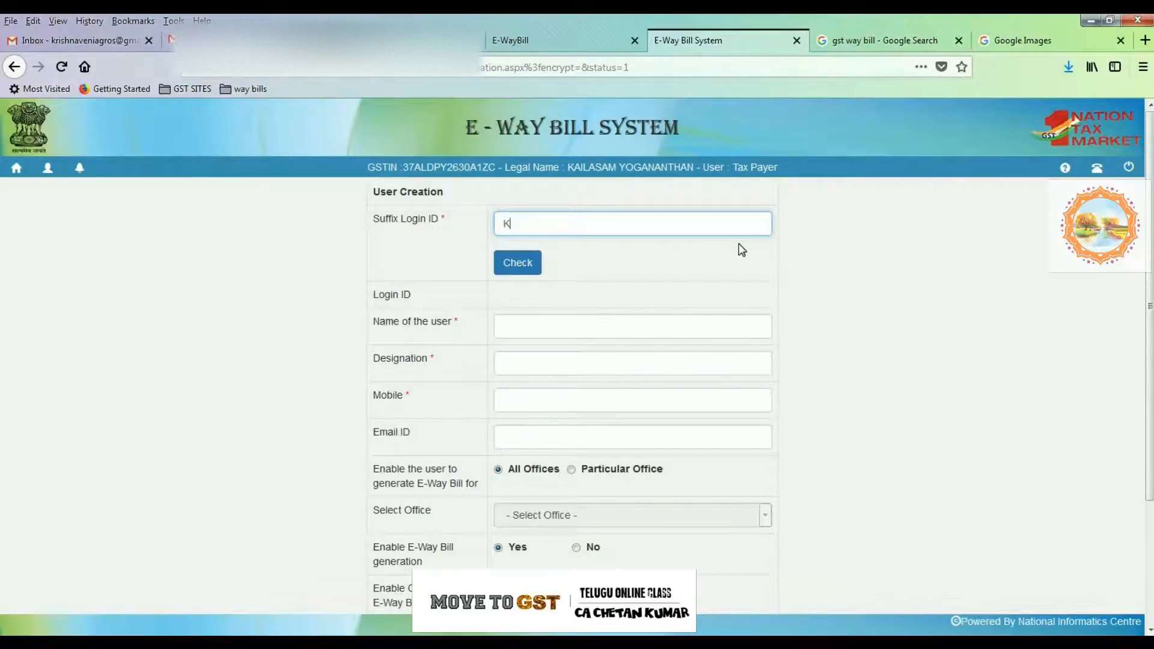
pyautogui.click(529, 268)
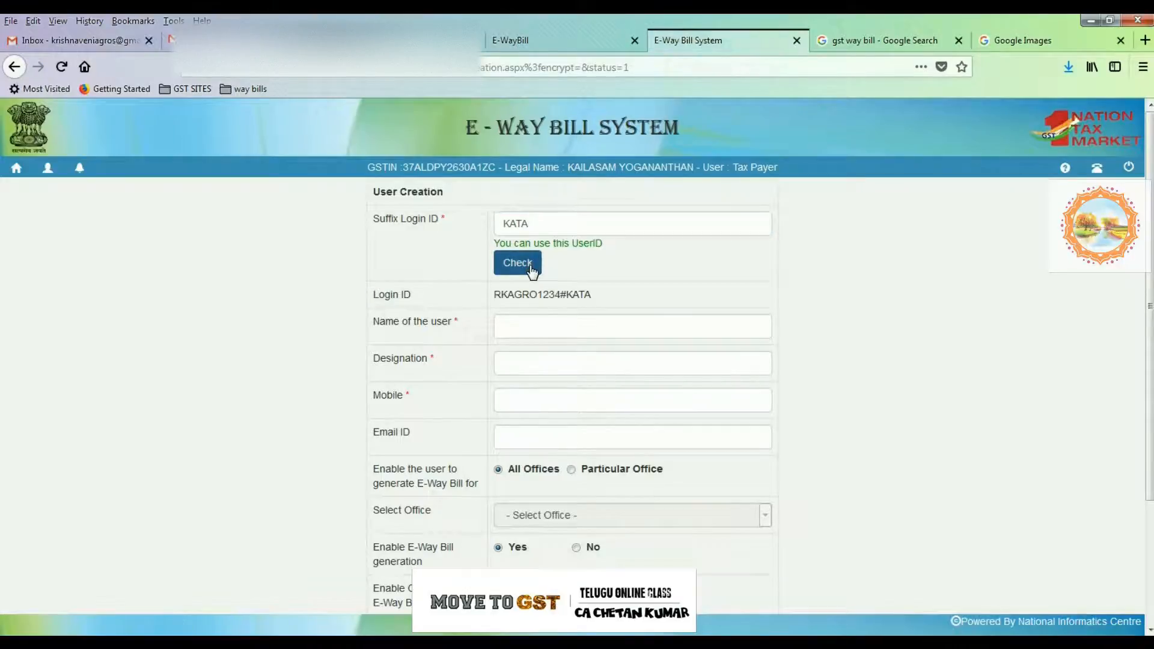
pyautogui.click(486, 298)
pyautogui.moveTo(511, 295); pyautogui.dragTo(571, 294)
pyautogui.click(602, 293)
# Step: Enter the sub-user's name, the designation MANAGER, the mobile number and the e-mail address
pyautogui.click(519, 327)
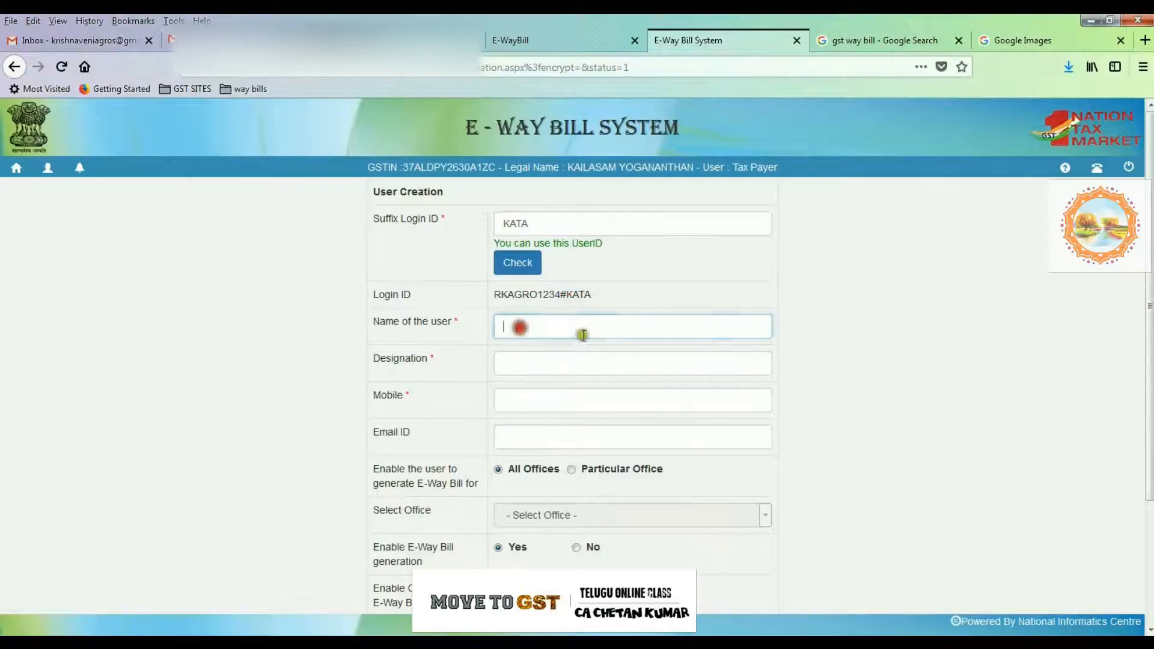
pyautogui.click(715, 353)
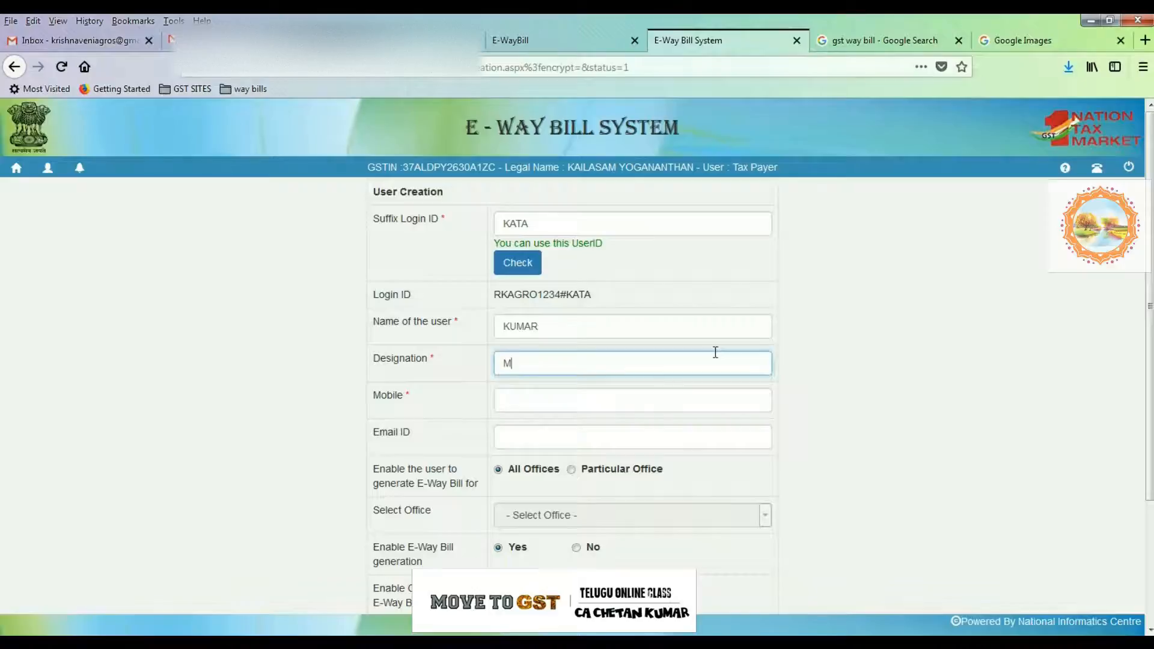
pyautogui.press('Tab')
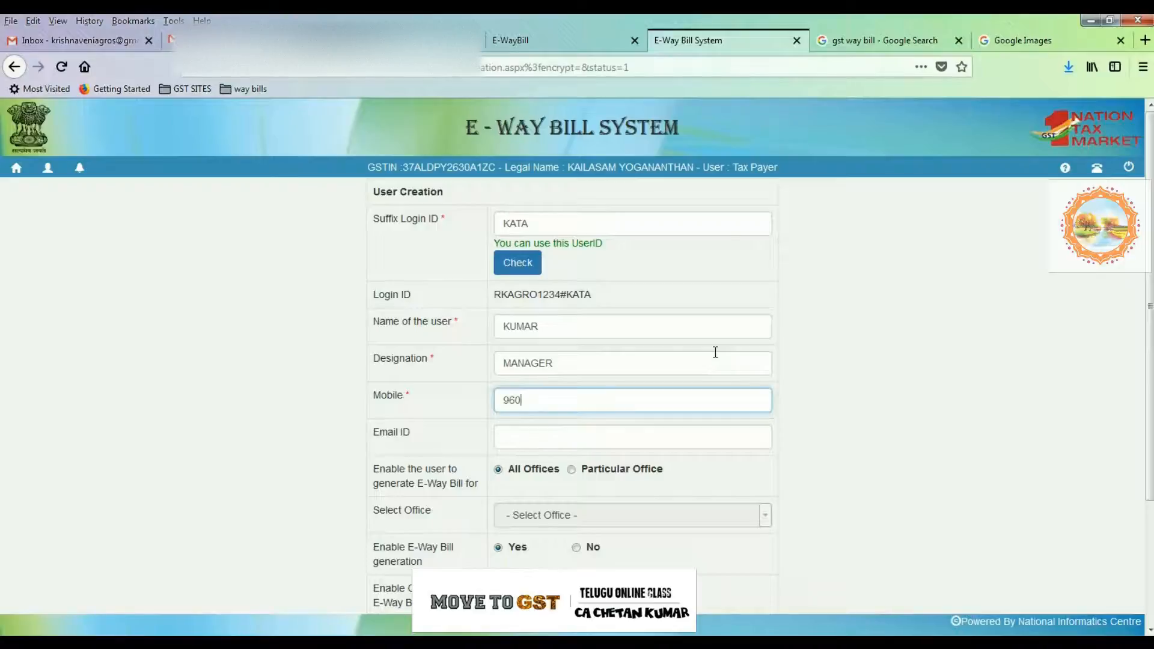
pyautogui.click(419, 409)
pyautogui.click(506, 437)
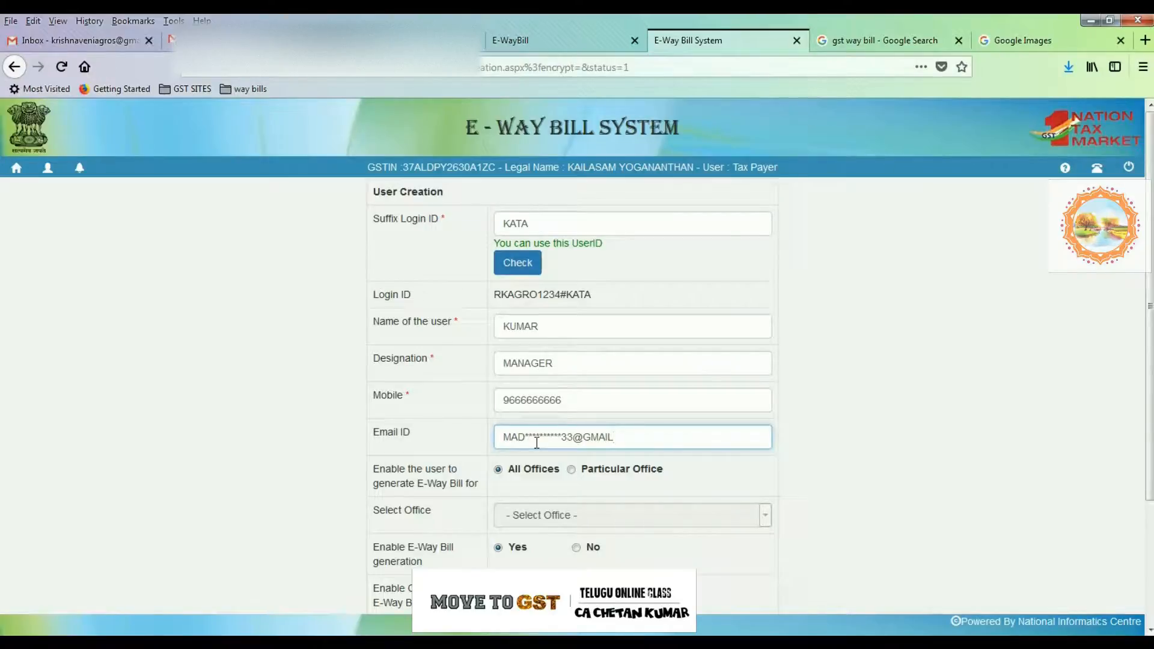
pyautogui.press('Delete')
pyautogui.click(721, 475)
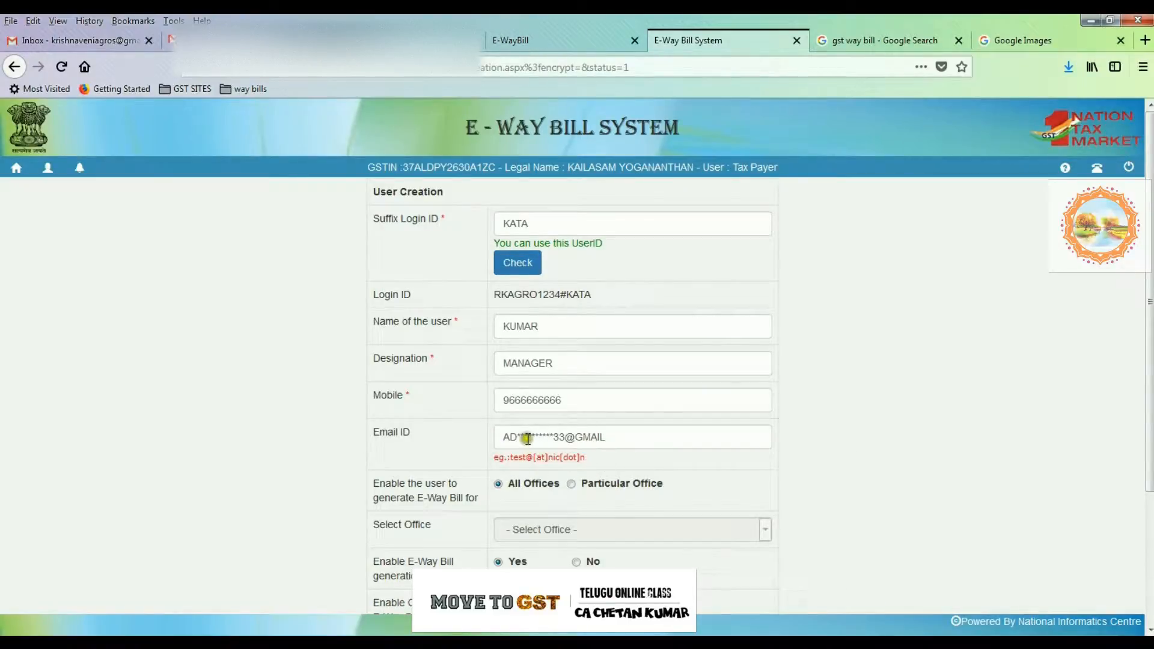
# Step: Examine the sub-user permissions for e-way bill generation, consolidated e-way bill generation, rejection, report generation and updating masters
pyautogui.scroll(-3, 541, 517)
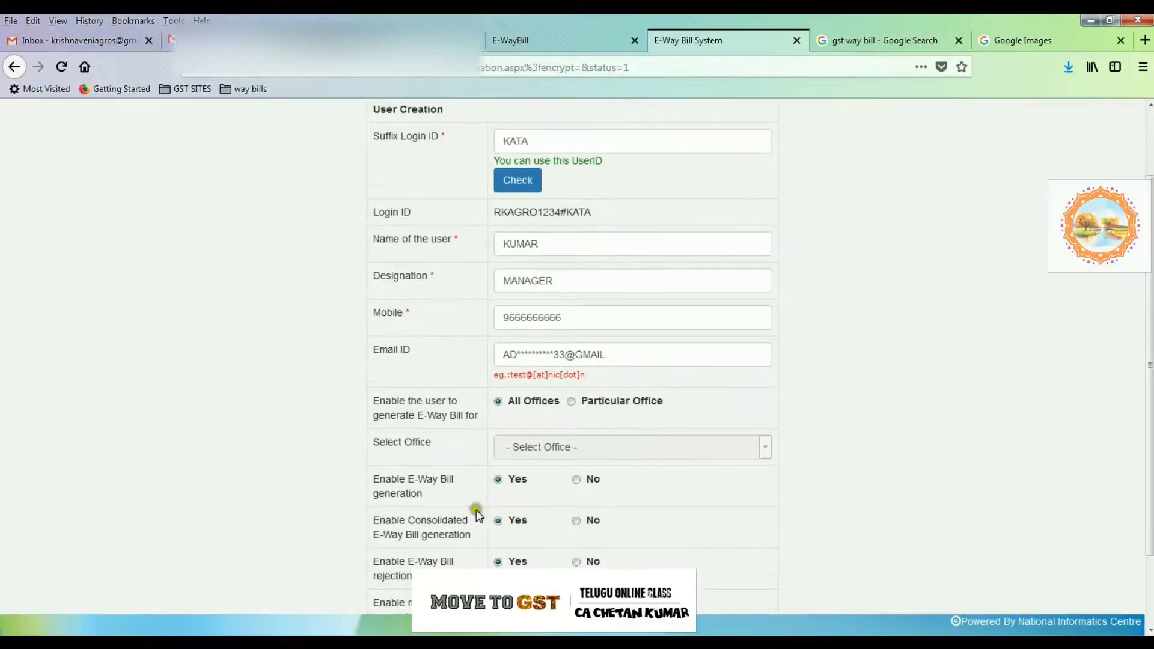
pyautogui.scroll(-3, 324, 432)
pyautogui.moveTo(373, 398); pyautogui.dragTo(424, 398)
pyautogui.moveTo(374, 438); pyautogui.dragTo(475, 459)
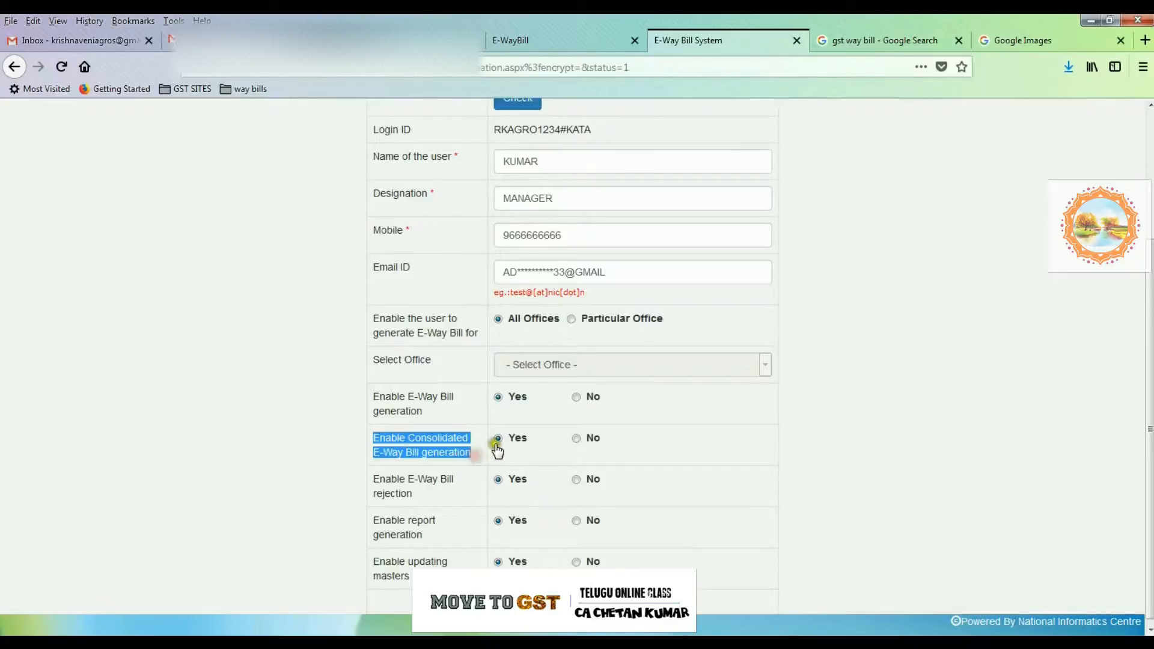
pyautogui.moveTo(373, 479); pyautogui.dragTo(471, 497)
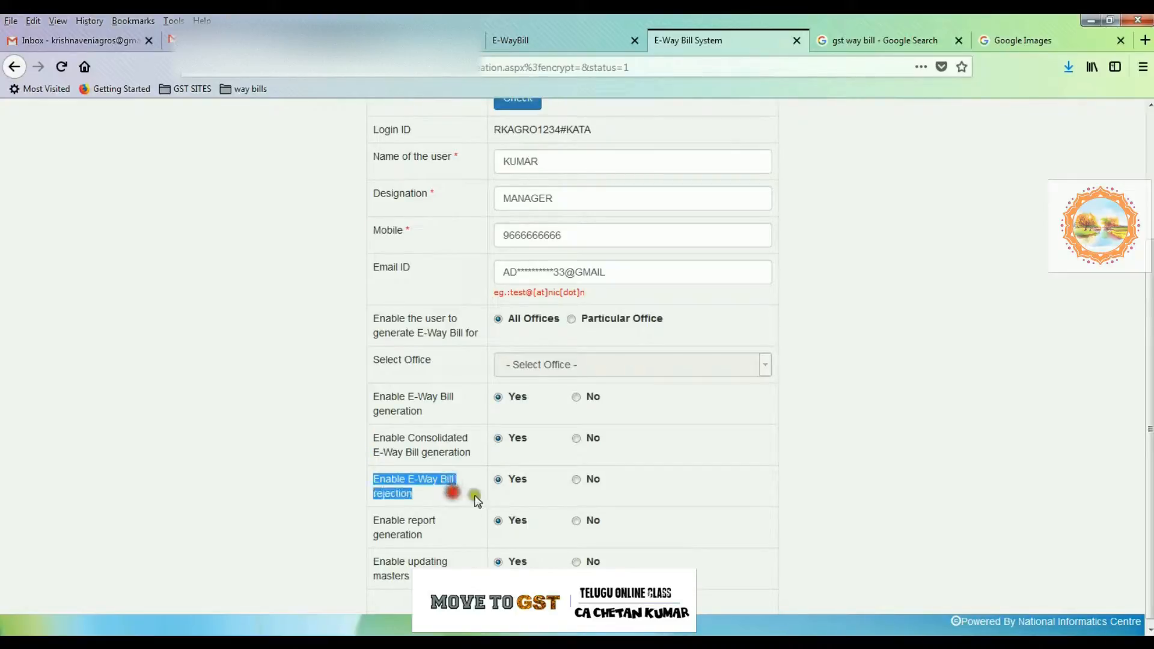
pyautogui.moveTo(378, 520); pyautogui.dragTo(427, 525)
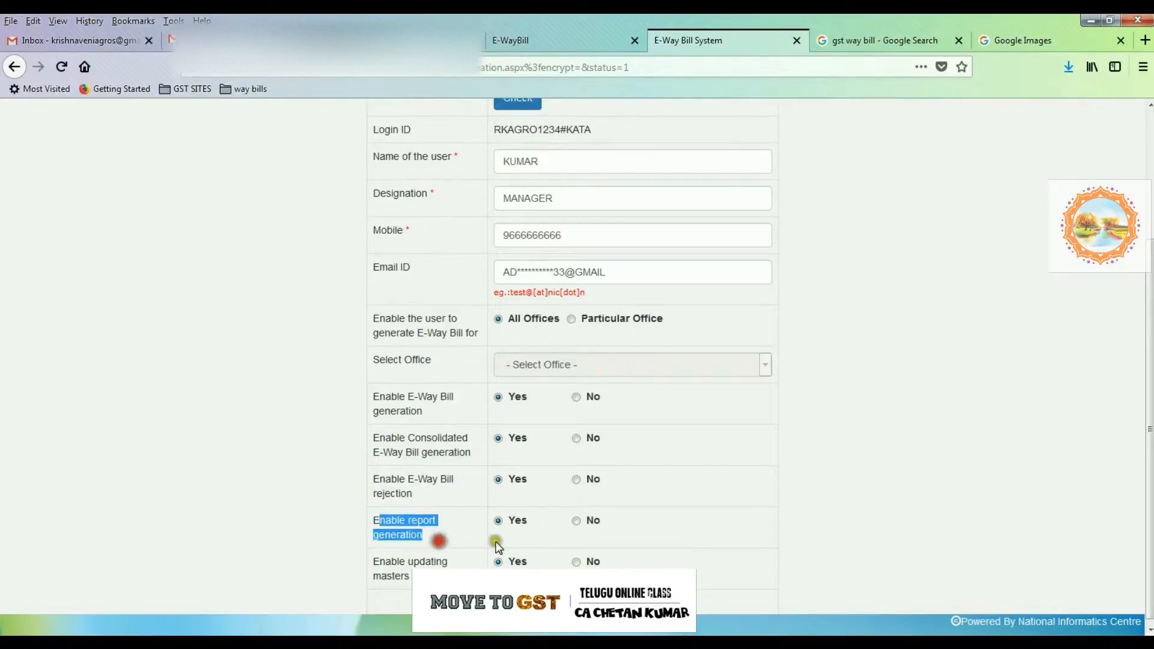
pyautogui.scroll(-1, 380, 561)
pyautogui.moveTo(373, 556); pyautogui.dragTo(410, 571)
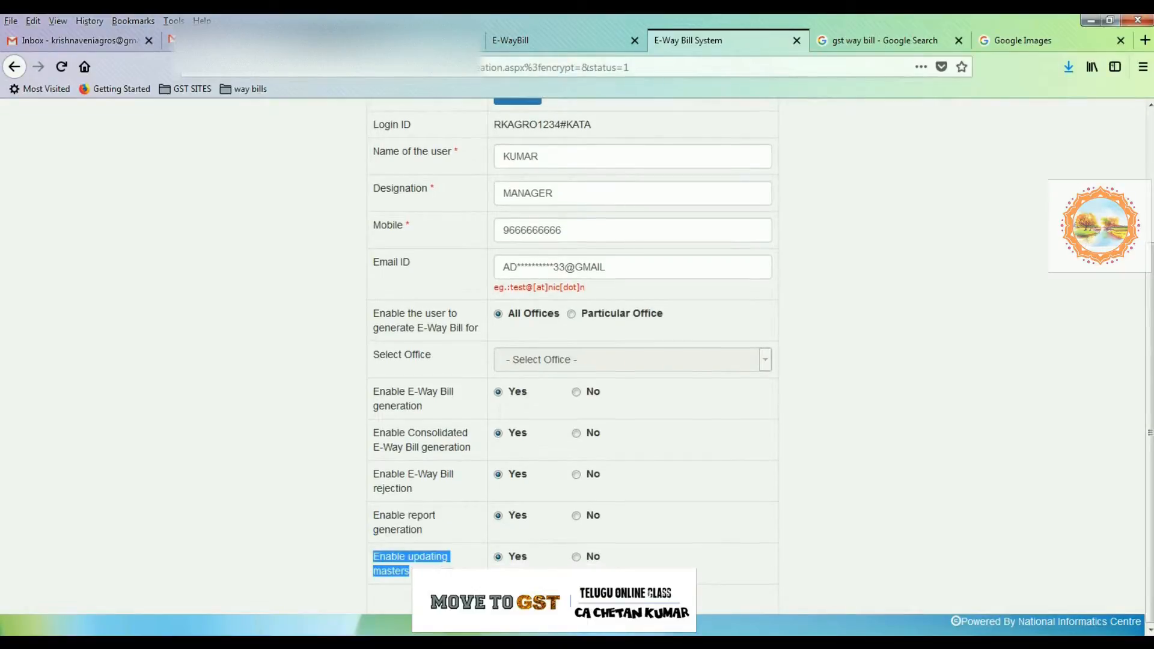
# Step: Allow the sub-user e-way bill generation only, setting consolidated generation, rejection, report generation and updating masters to No
pyautogui.click(575, 394)
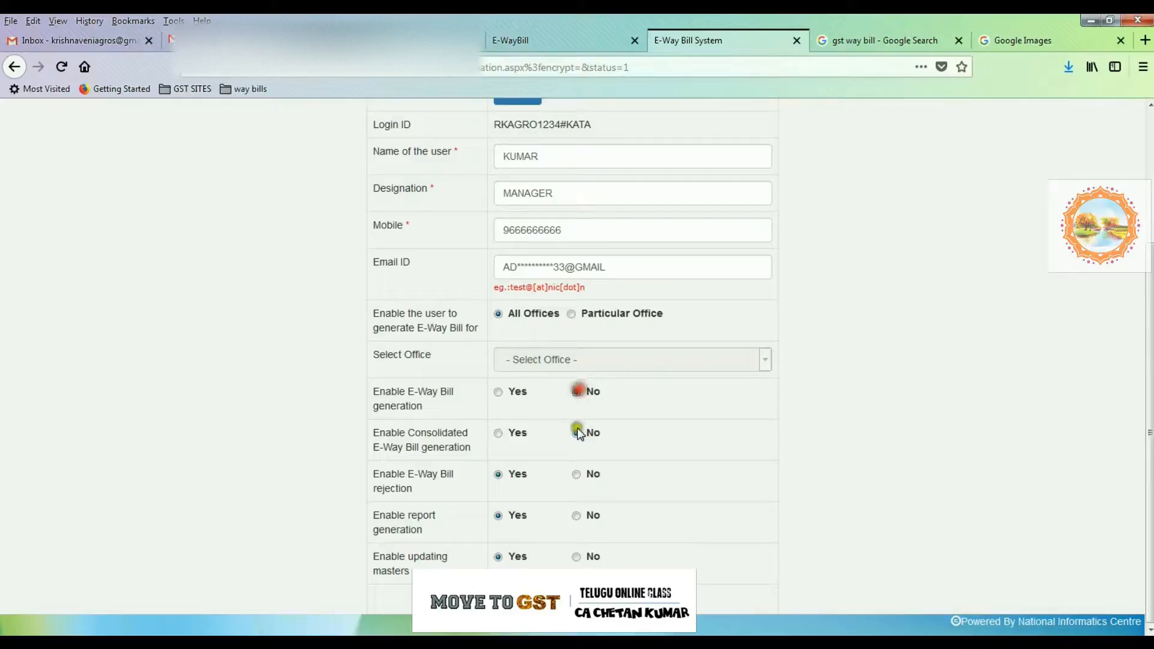
pyautogui.click(500, 438)
pyautogui.click(499, 395)
pyautogui.click(496, 393)
pyautogui.click(577, 434)
pyautogui.click(575, 474)
pyautogui.click(577, 515)
pyautogui.click(575, 556)
pyautogui.scroll(5, 504, 331)
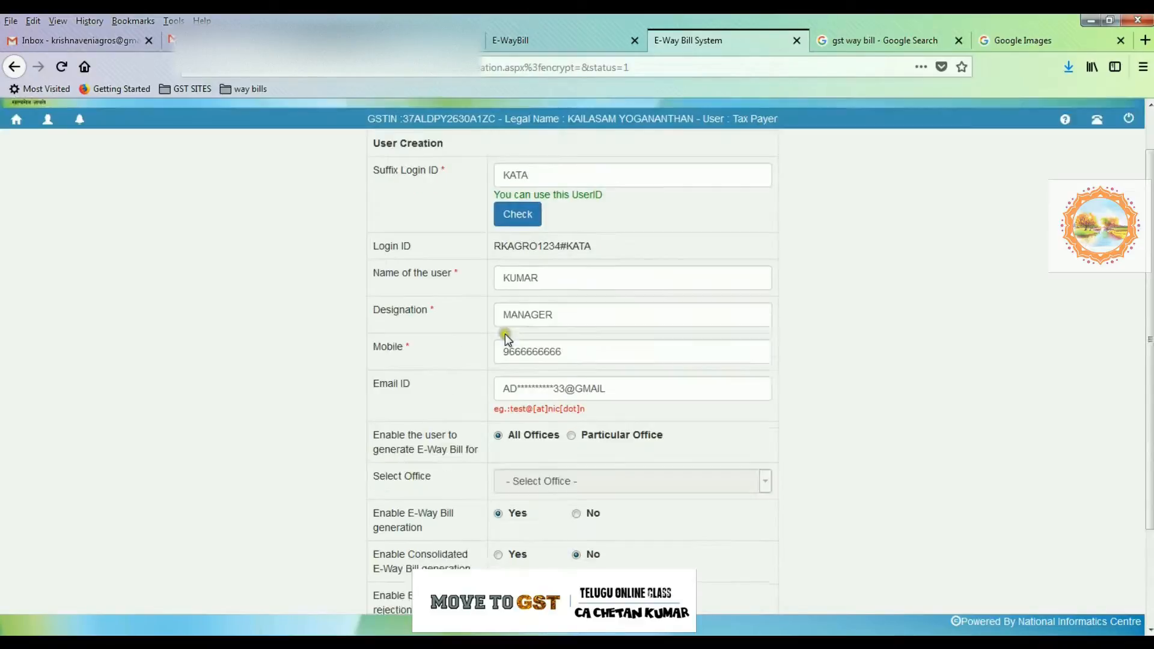
pyautogui.tripleClick(580, 302)
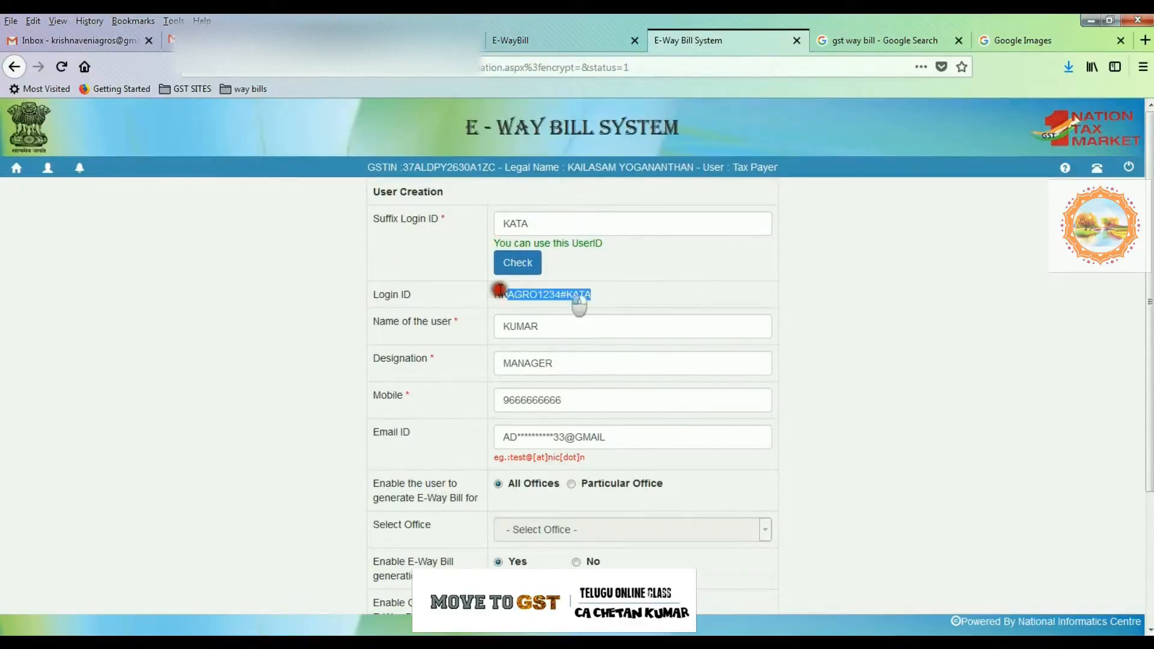
# Step: Return to the main menu, examine the Registration and Update options, and view the transporter registration page before going back
pyautogui.click(18, 171)
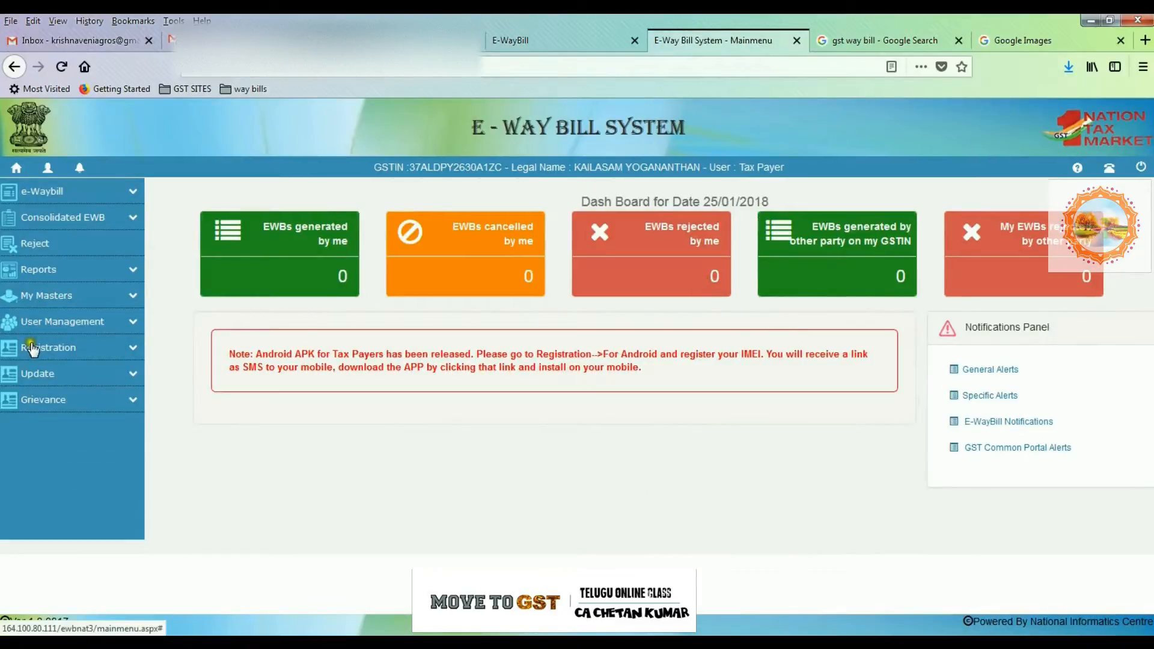
pyautogui.click(32, 348)
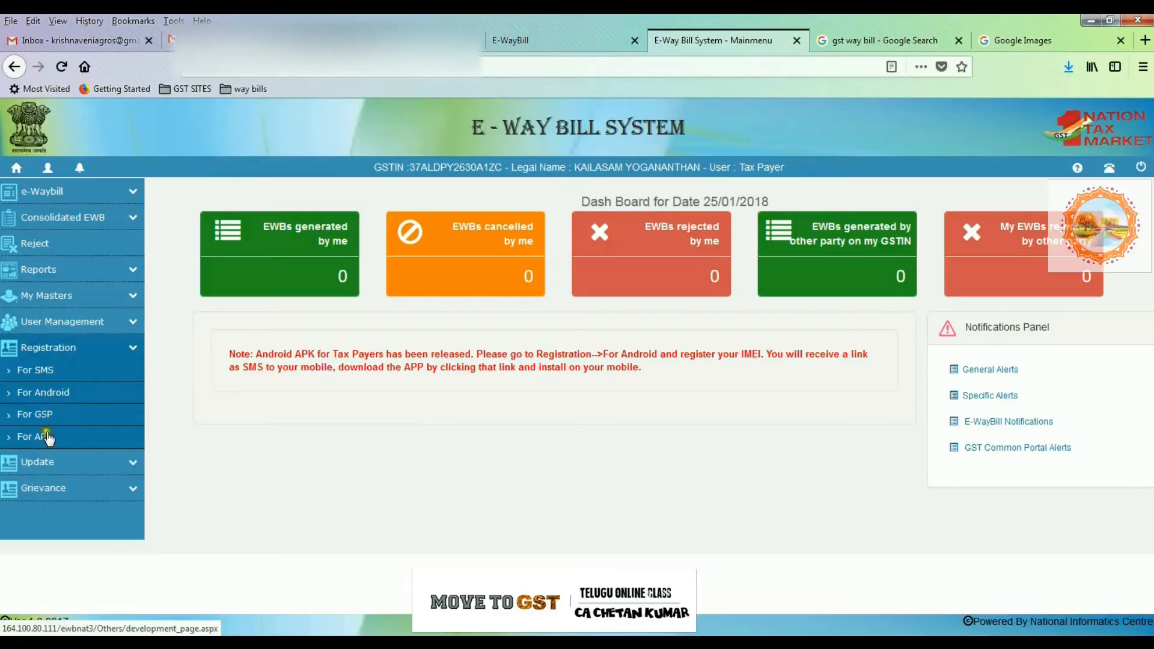
pyautogui.click(43, 462)
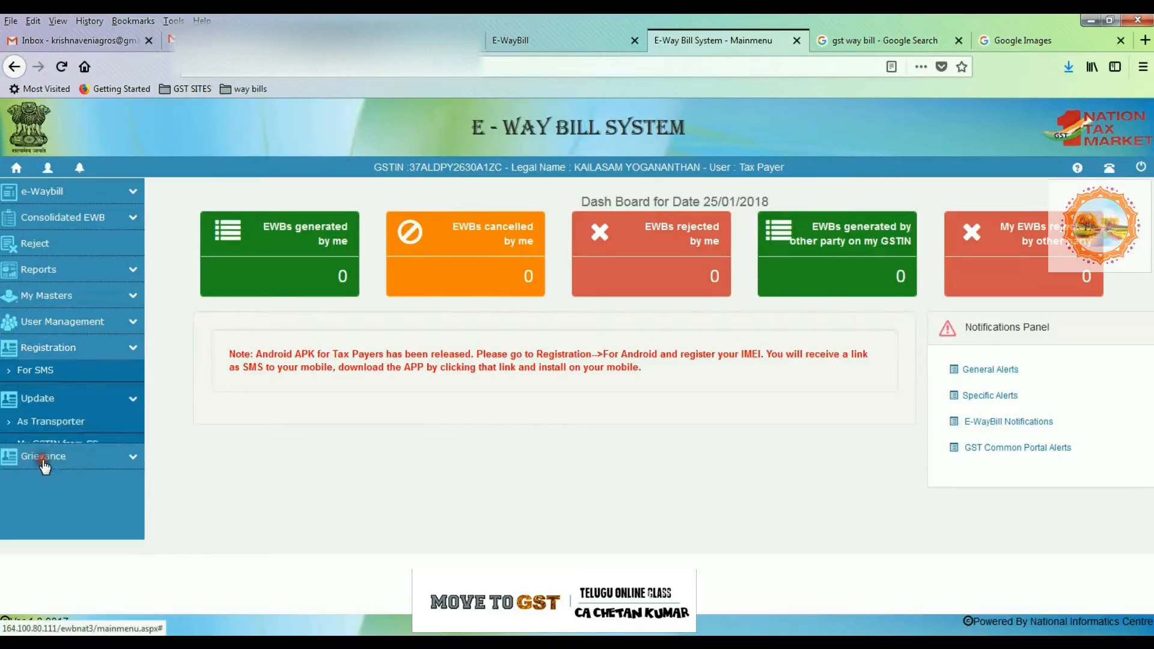
pyautogui.click(52, 398)
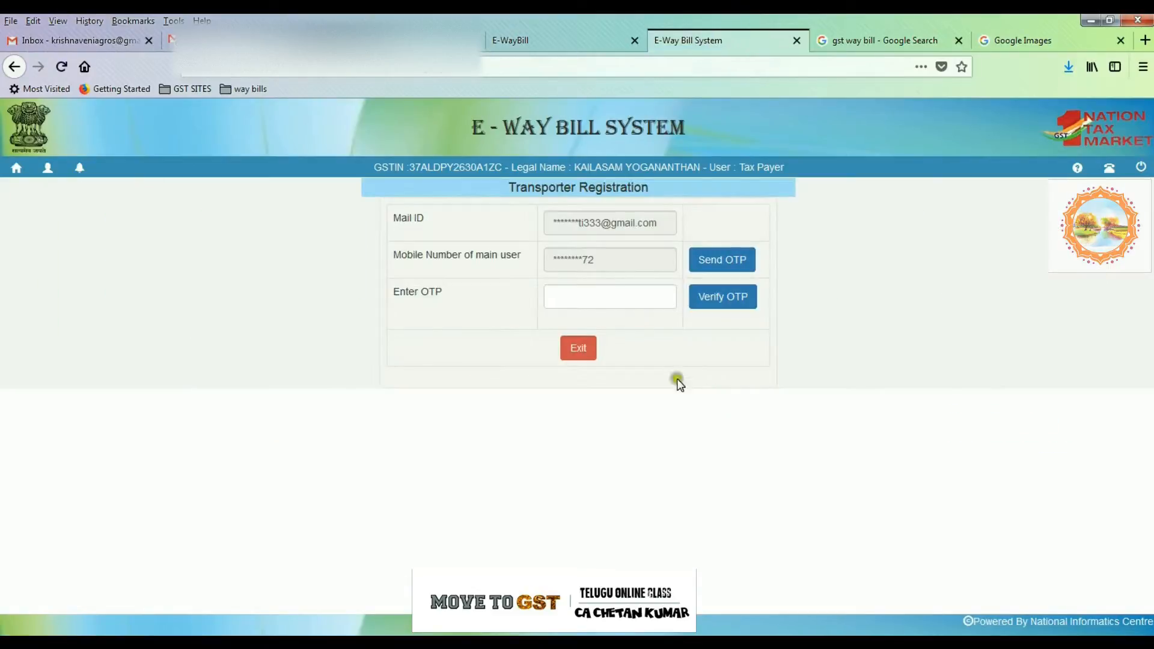
pyautogui.click(14, 168)
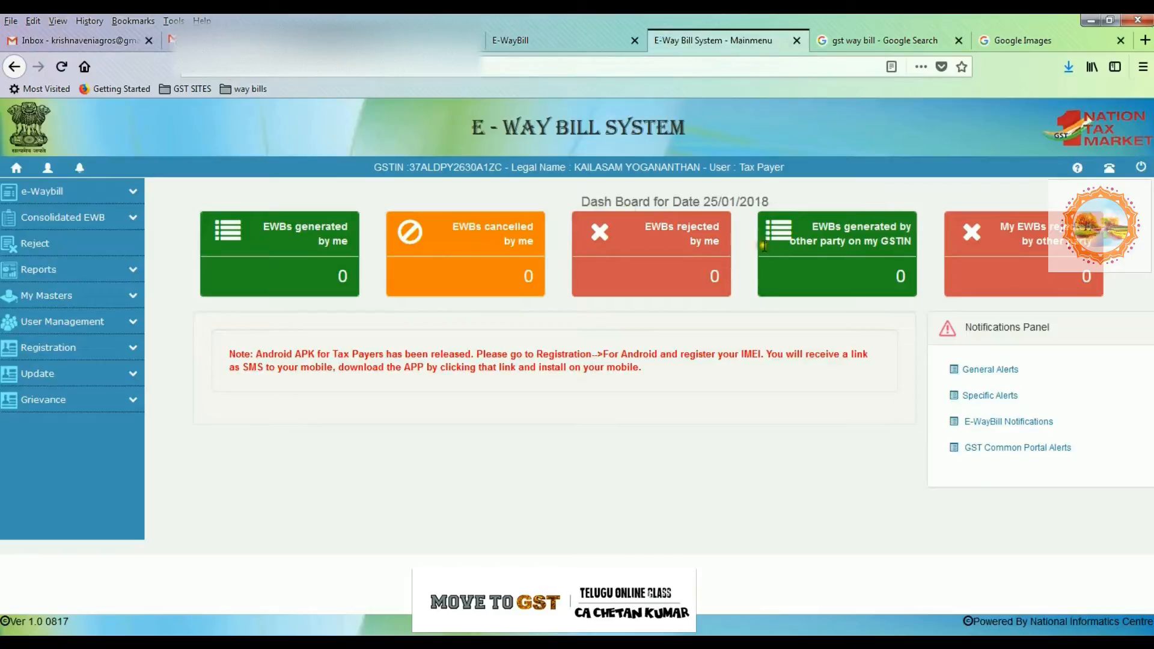
# Step: Review the dashboard summaries of generated, cancelled and rejected e-way bills, and log out of the portal
pyautogui.moveTo(257, 223); pyautogui.dragTo(357, 241)
pyautogui.moveTo(459, 226); pyautogui.dragTo(570, 238)
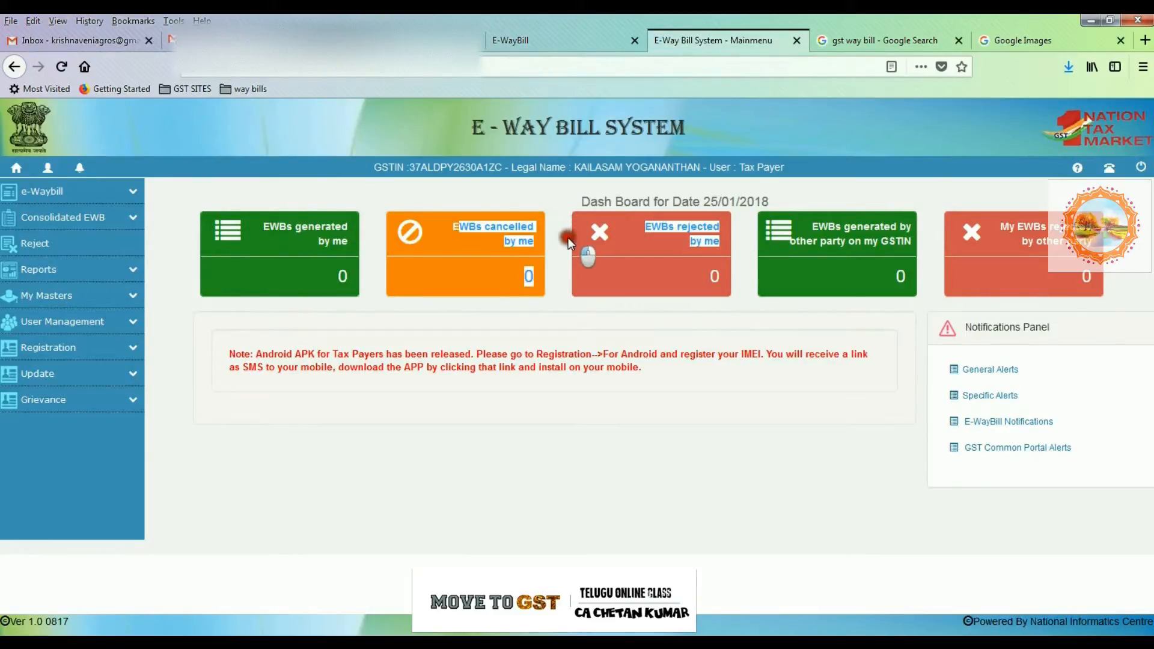
pyautogui.moveTo(649, 227); pyautogui.dragTo(730, 228)
pyautogui.moveTo(808, 224); pyautogui.dragTo(948, 251)
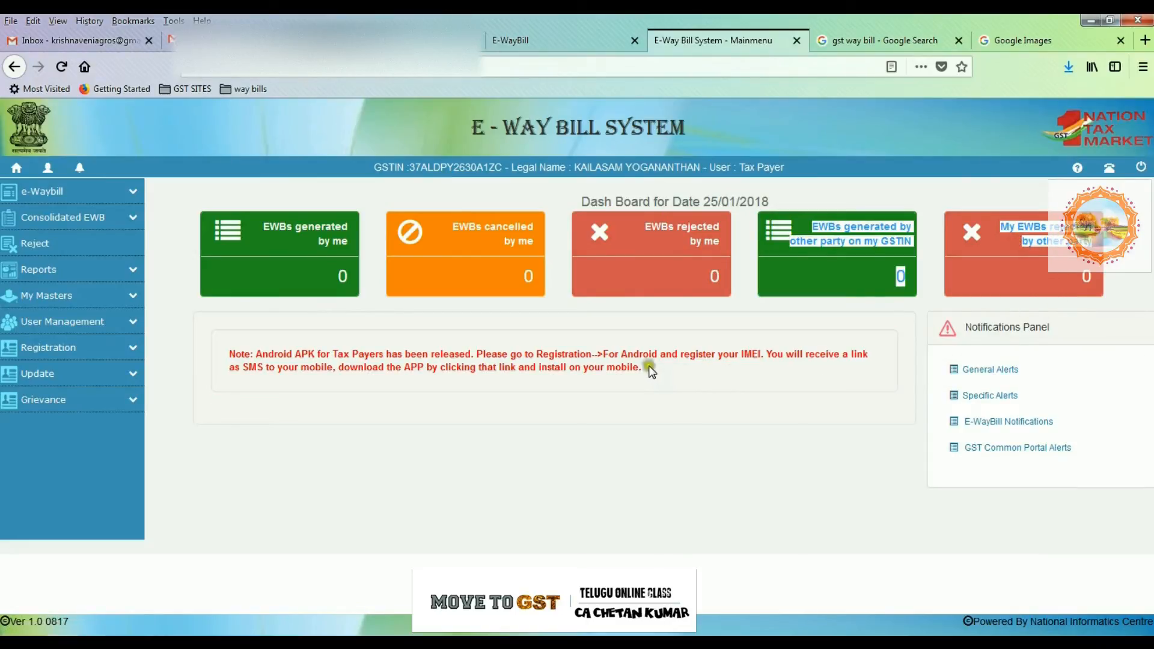
pyautogui.click(1142, 167)
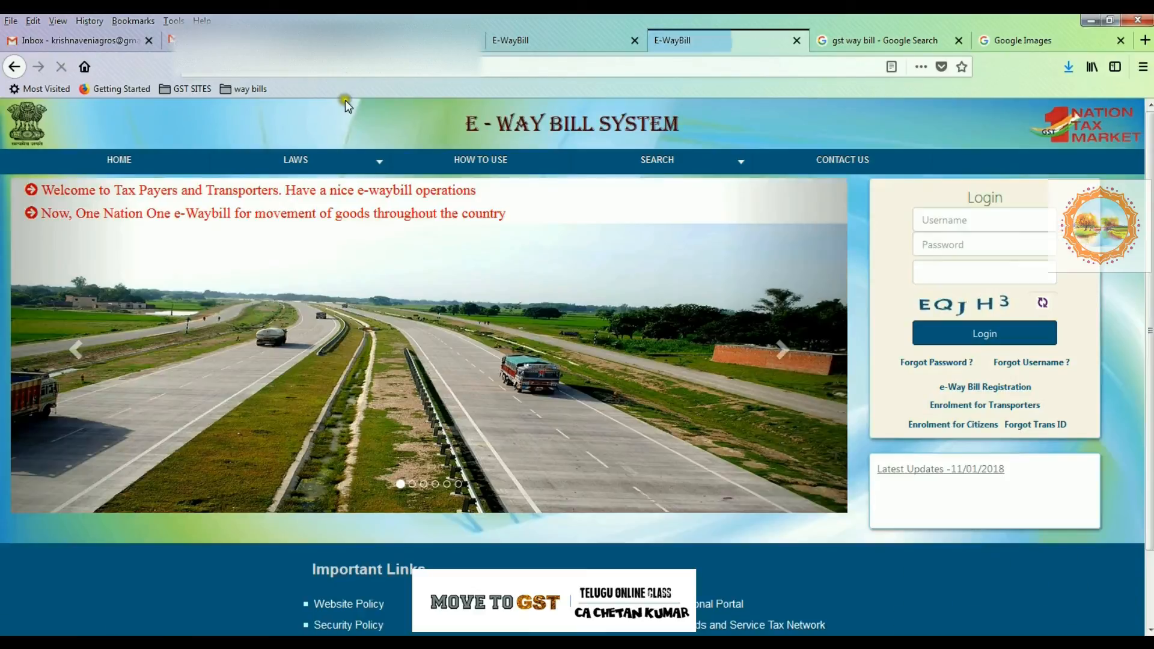